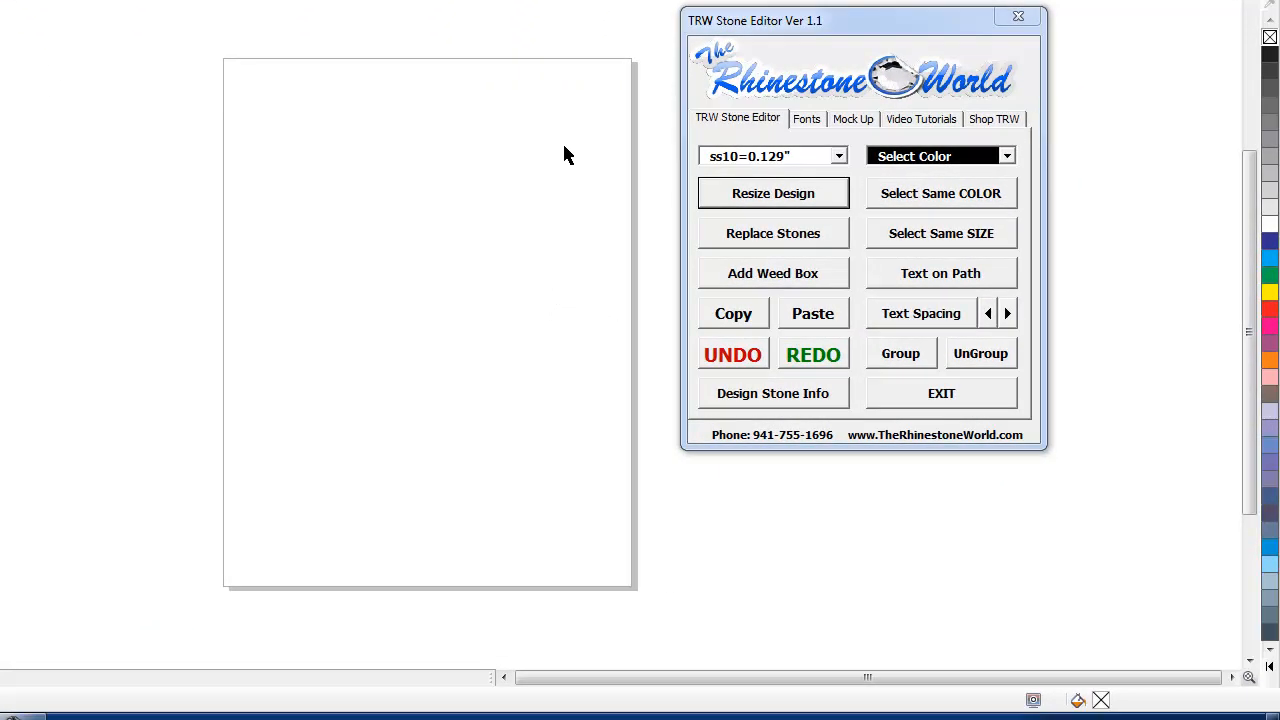
# Search the TRW Stone Editor's fonts for "trw" and browse the matching fonts
pyautogui.moveTo(775, 15); pyautogui.dragTo(771, 38)
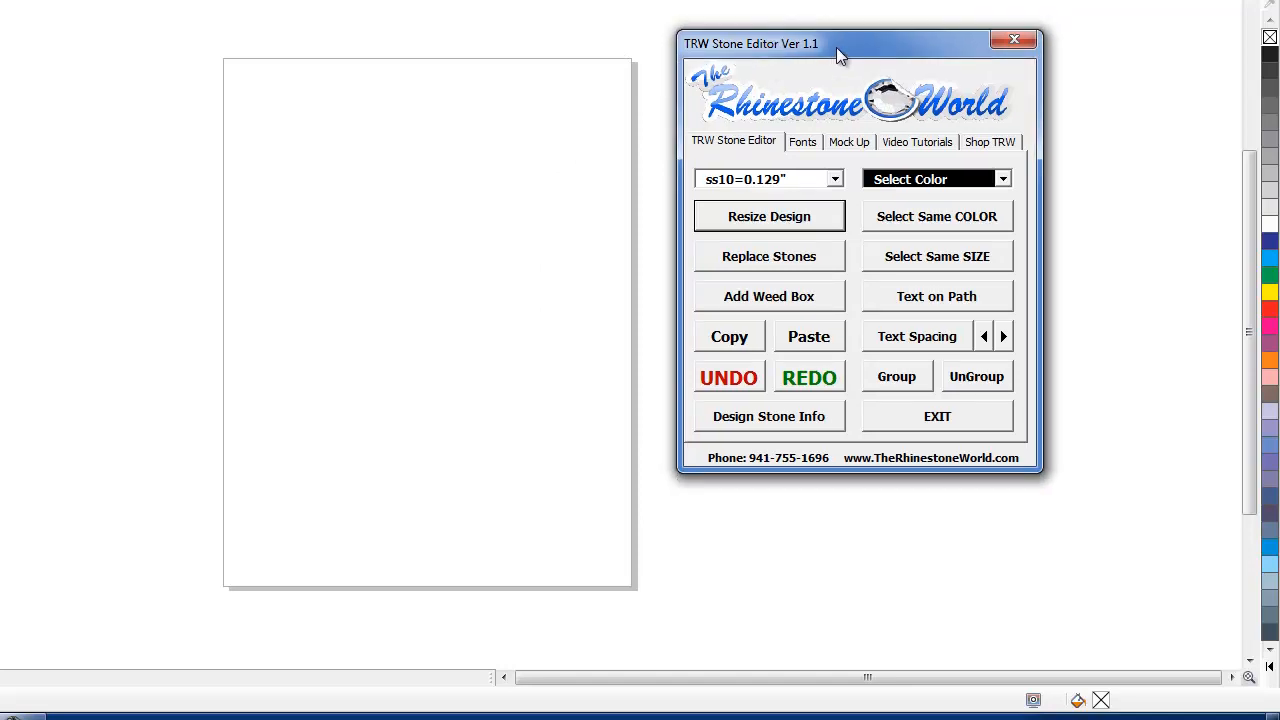
pyautogui.click(805, 143)
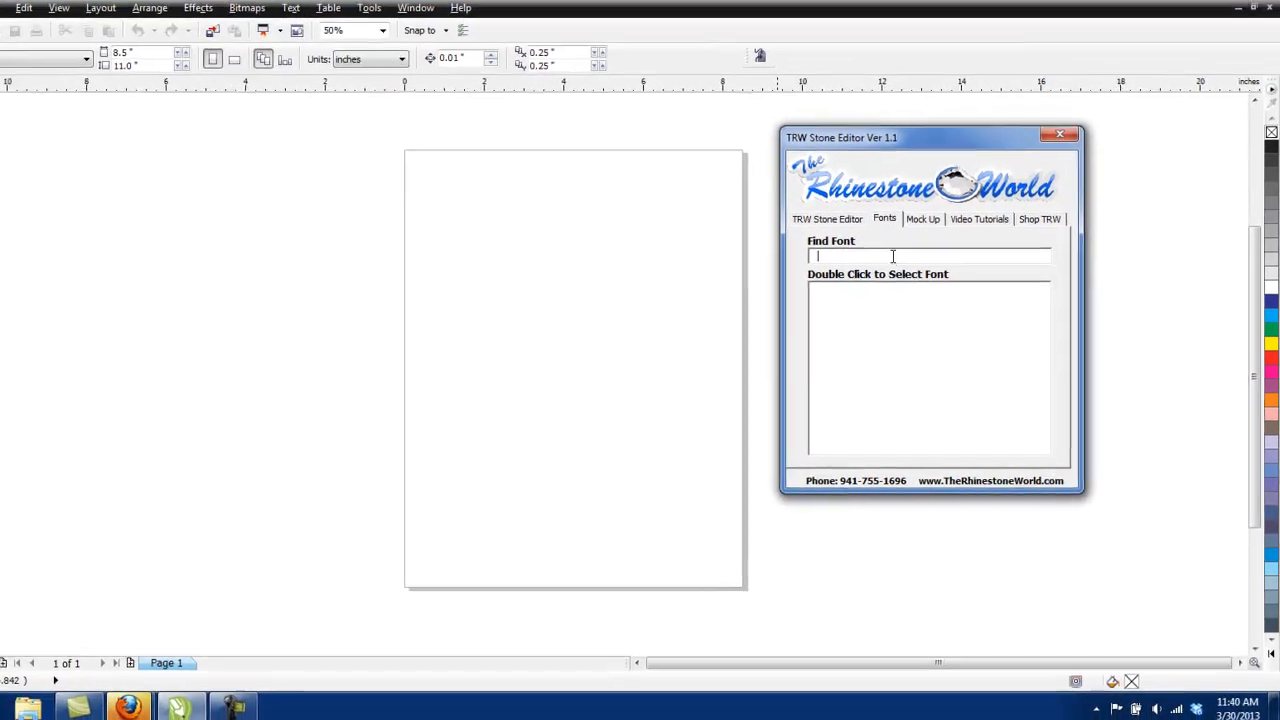
pyautogui.write('trw')
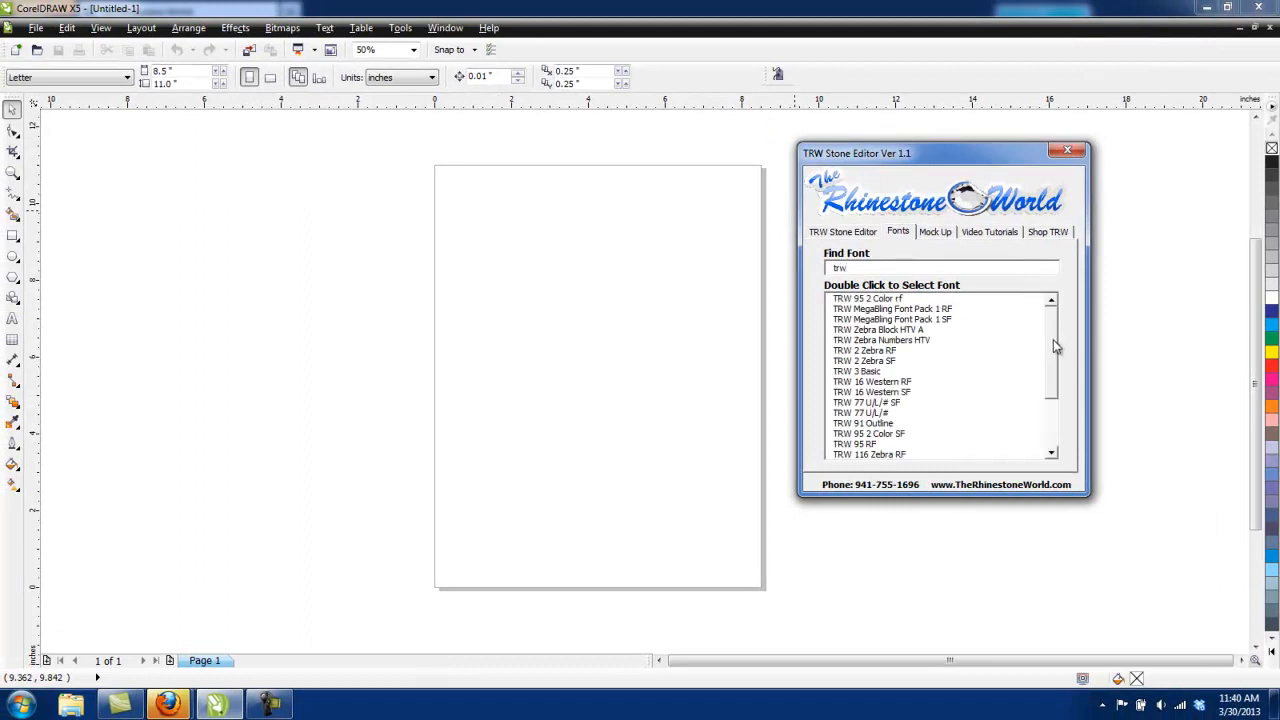
pyautogui.moveTo(1053, 339); pyautogui.dragTo(1056, 416)
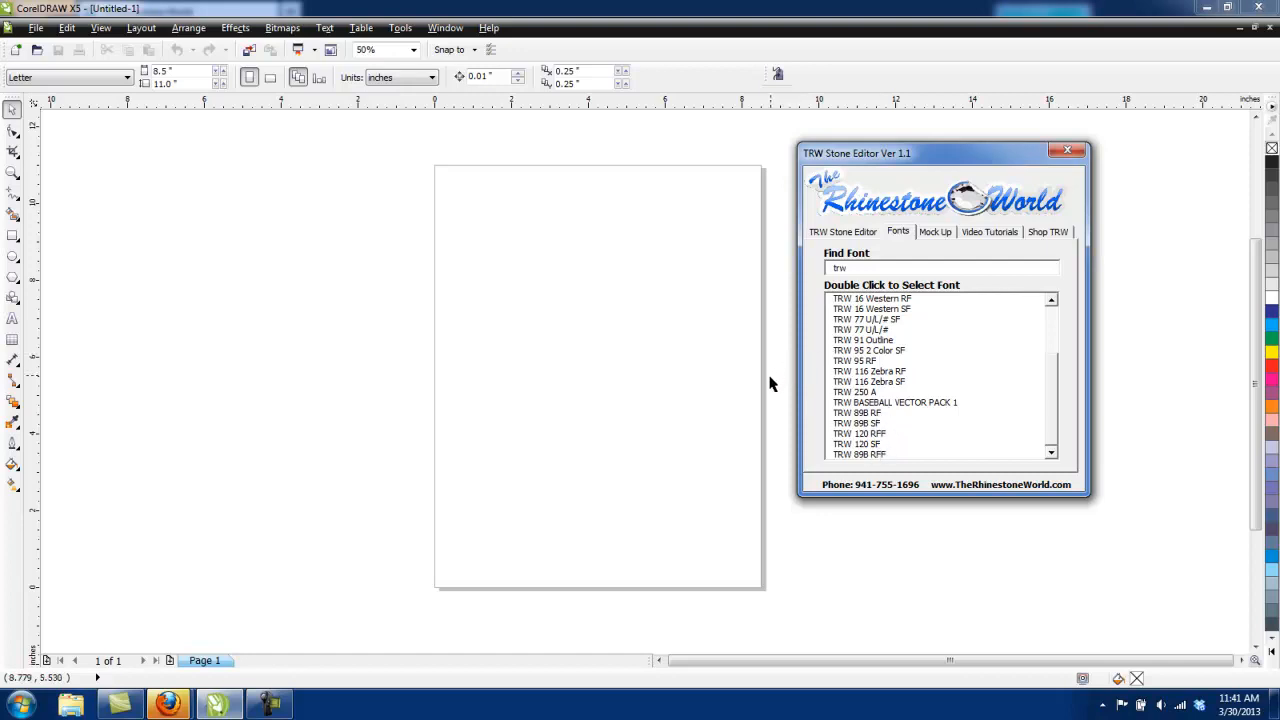
# Add the text "Cowgirls" to the page, enlarged to about 7.56 in wide
pyautogui.click(12, 319)
pyautogui.click(484, 316)
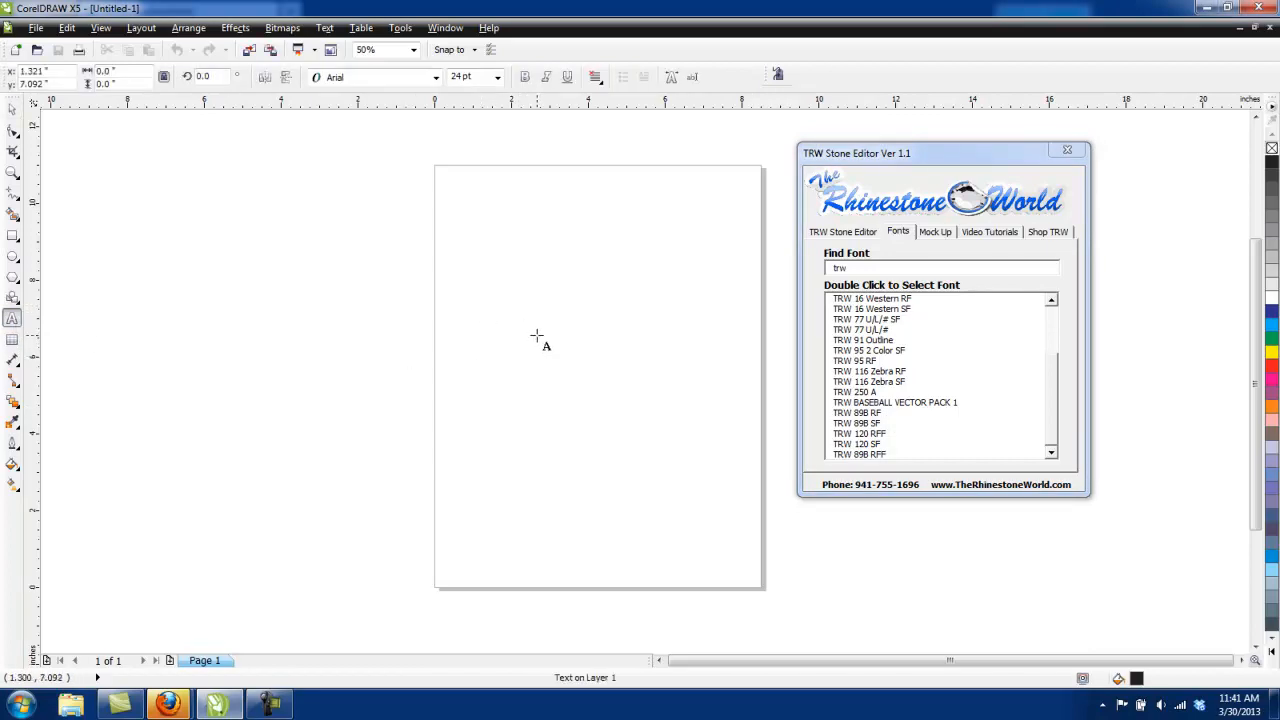
pyautogui.write('Cowgirls')
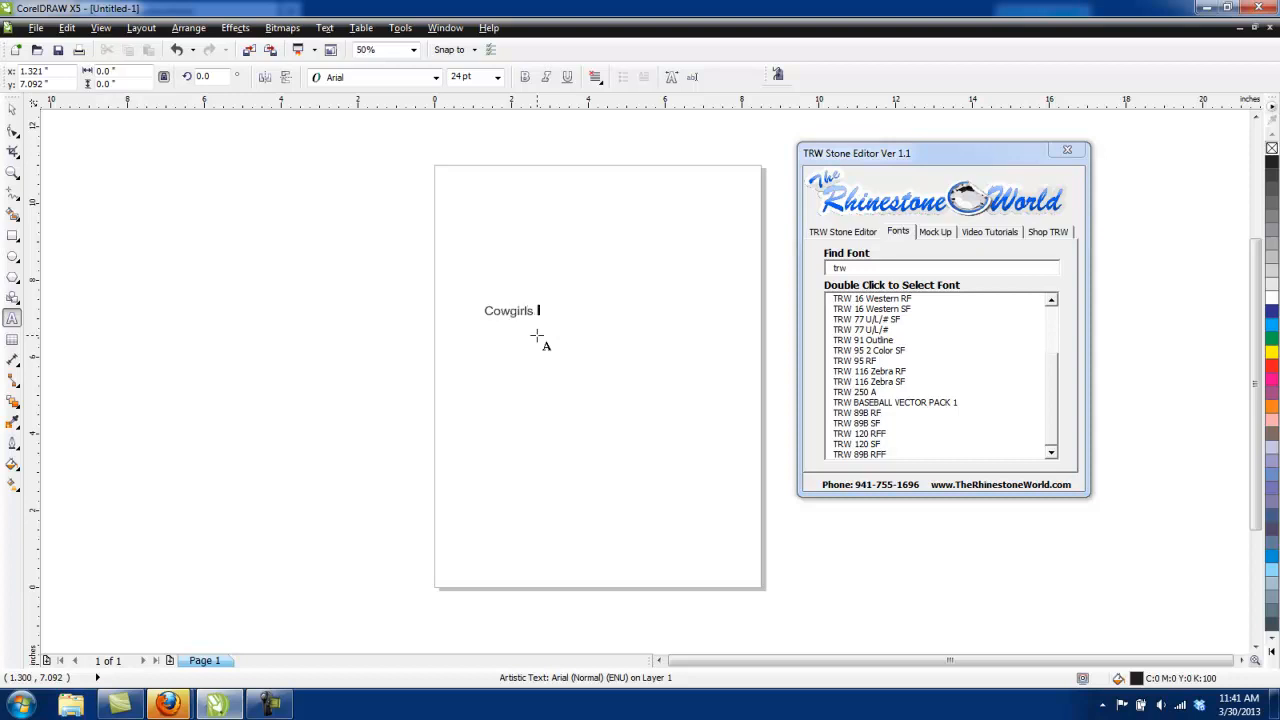
pyautogui.click(12, 108)
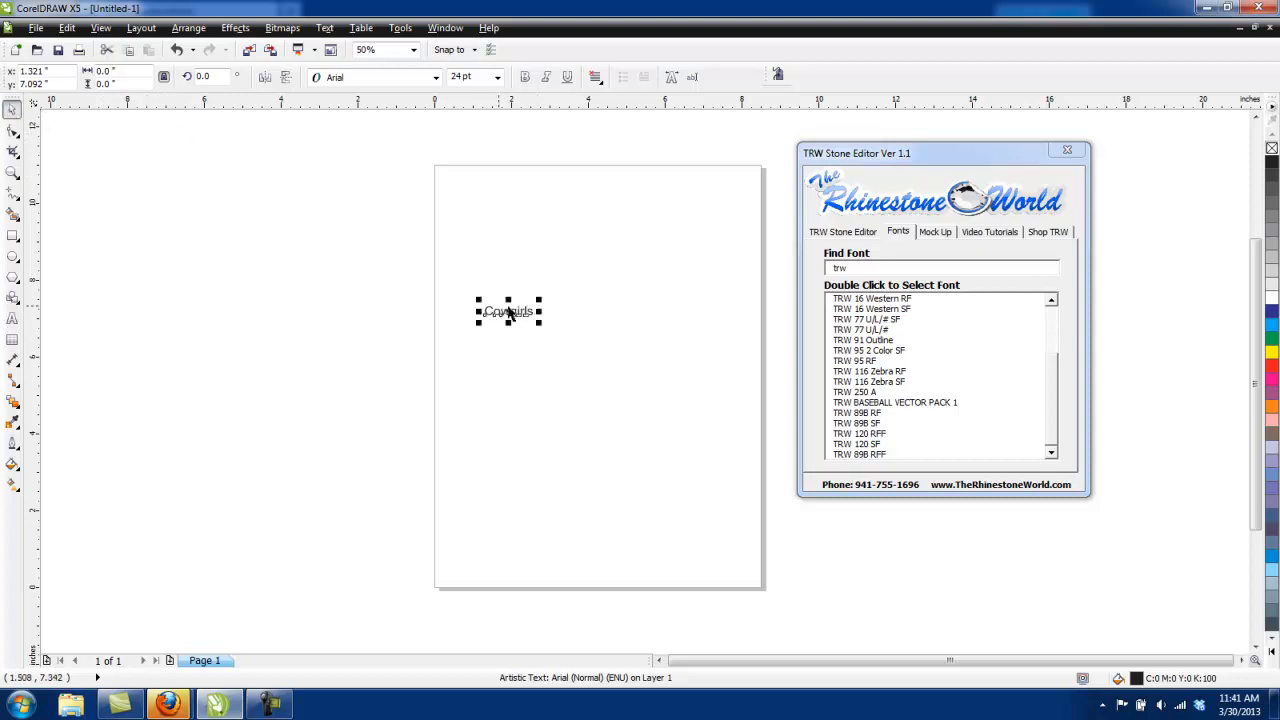
pyautogui.moveTo(540, 323); pyautogui.dragTo(780, 420)
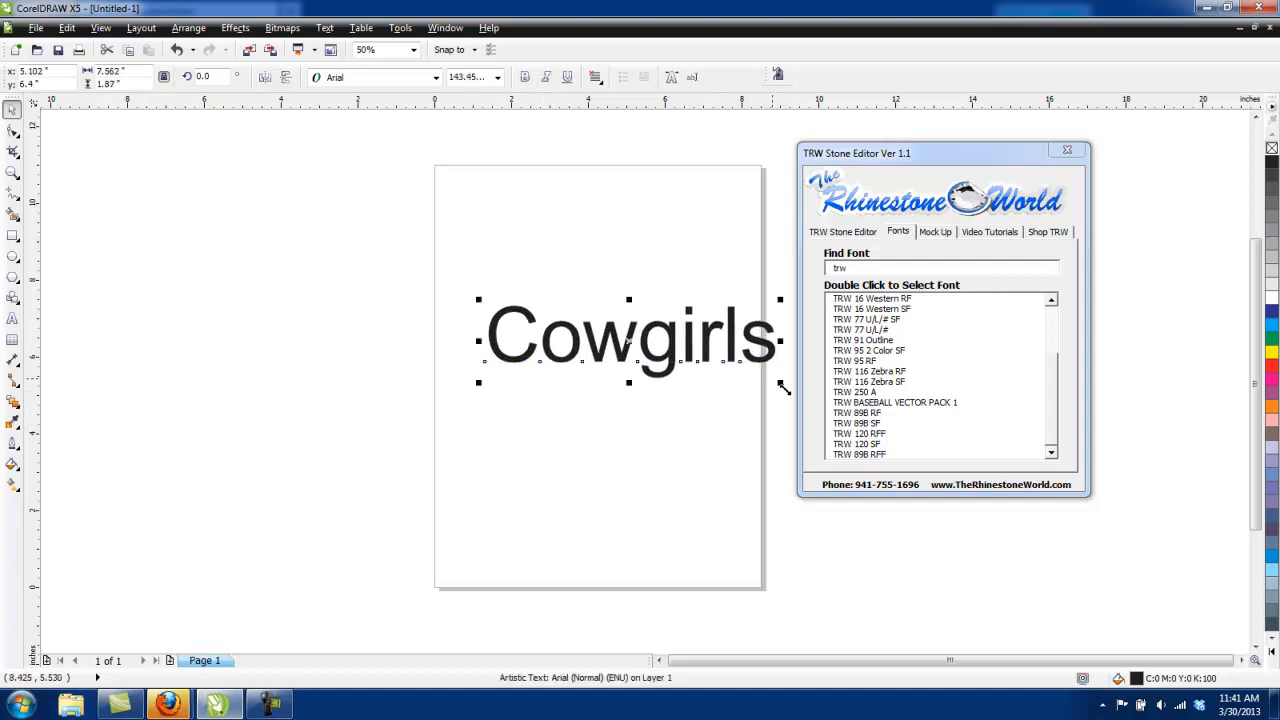
pyautogui.moveTo(704, 334); pyautogui.dragTo(642, 337)
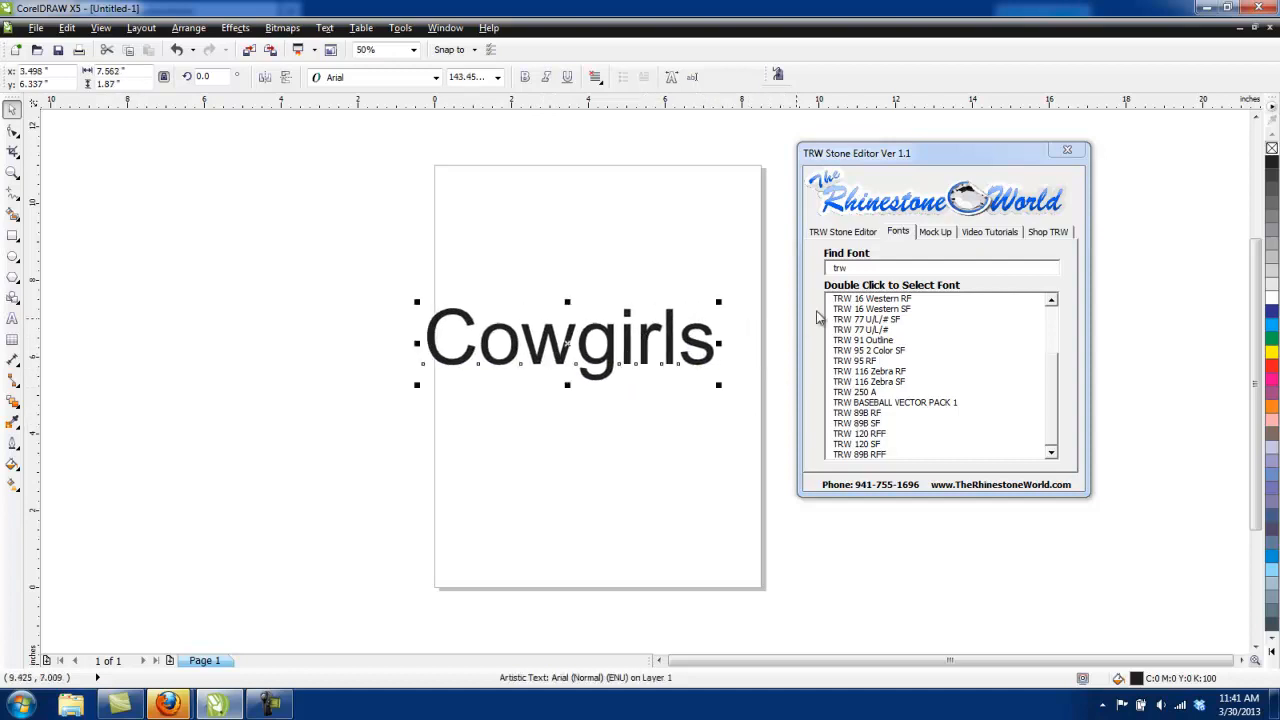
# Try the TRW 89B RF font on the Cowgirls text at about 9.56 in wide and delete the text
pyautogui.click(868, 268)
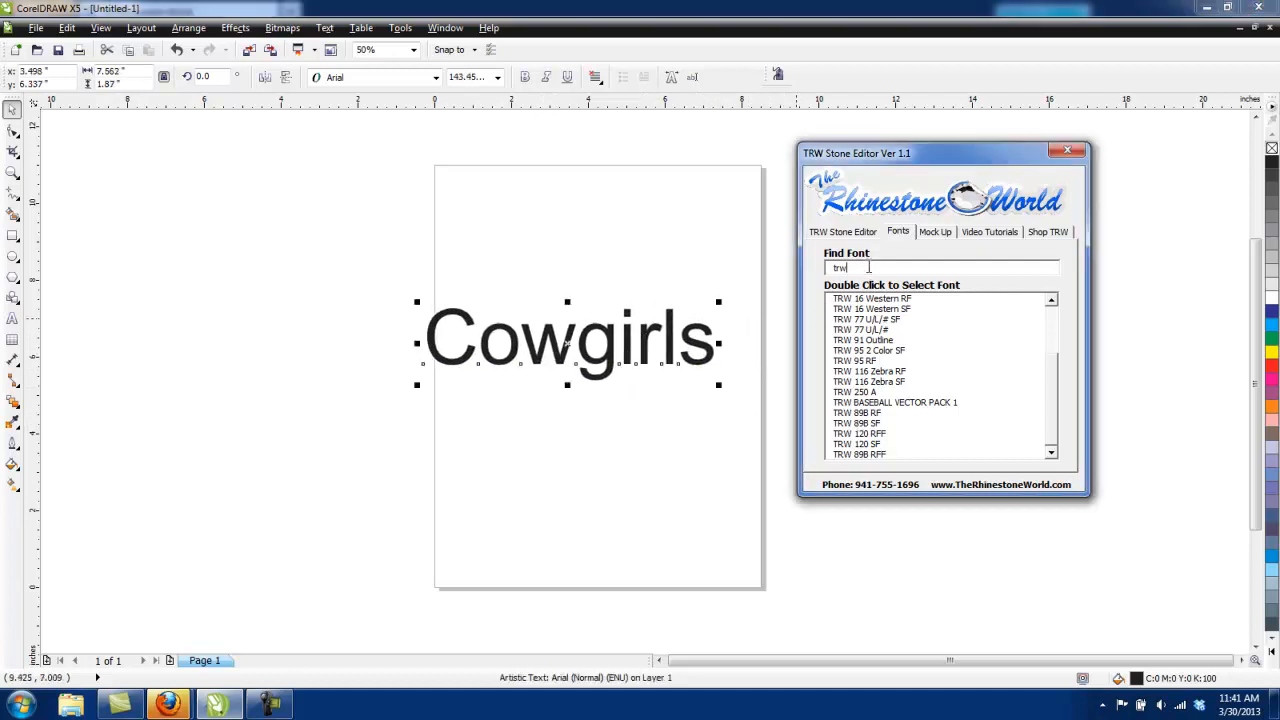
pyautogui.doubleClick(875, 413)
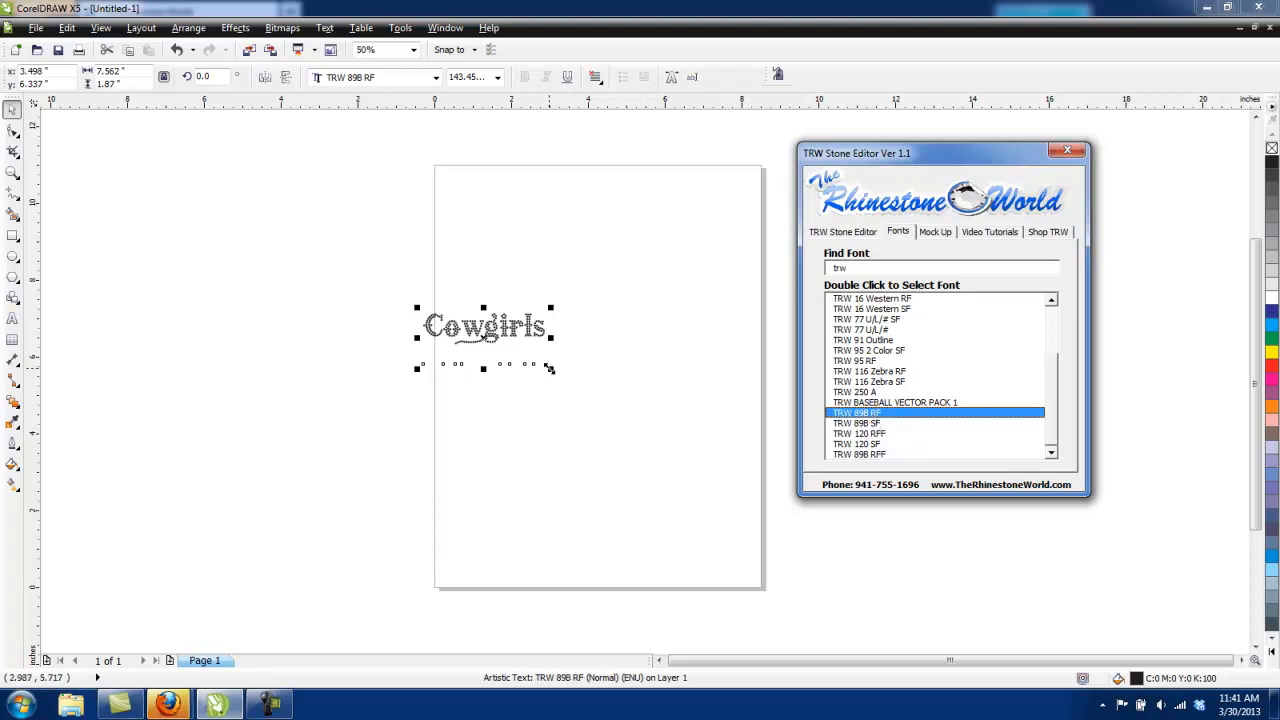
pyautogui.moveTo(549, 369); pyautogui.dragTo(752, 465)
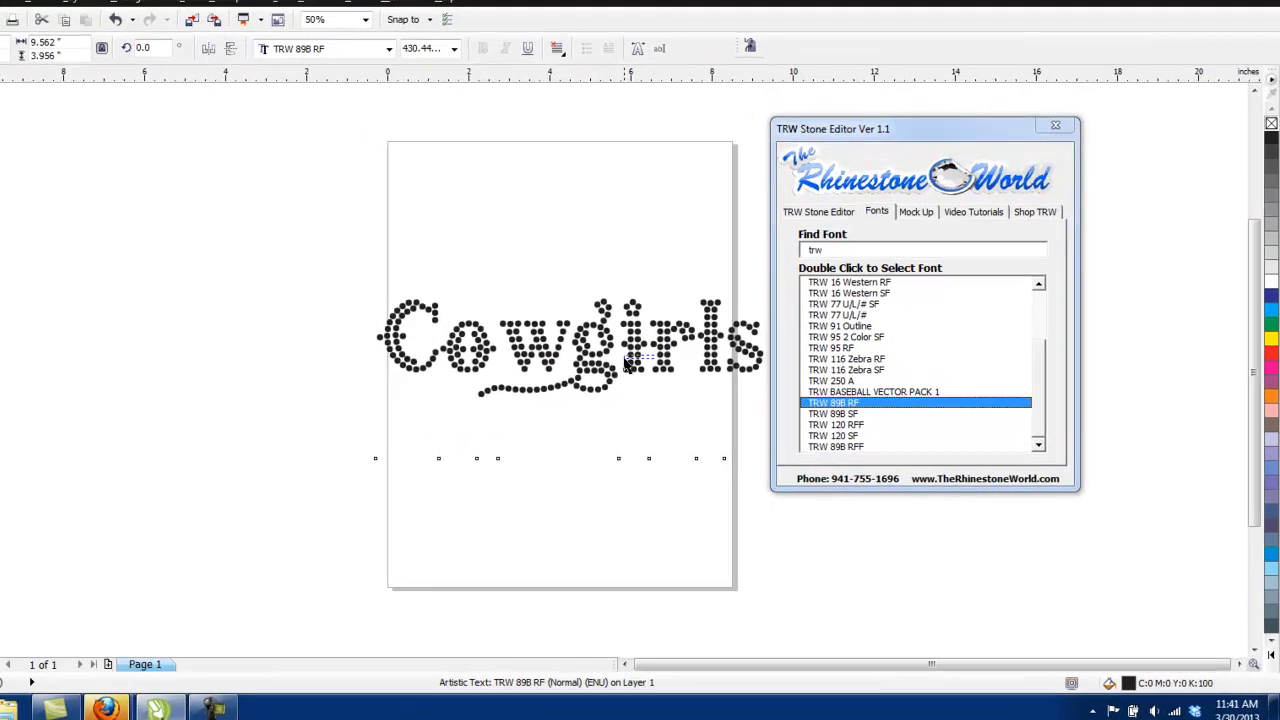
pyautogui.moveTo(656, 339); pyautogui.dragTo(613, 357)
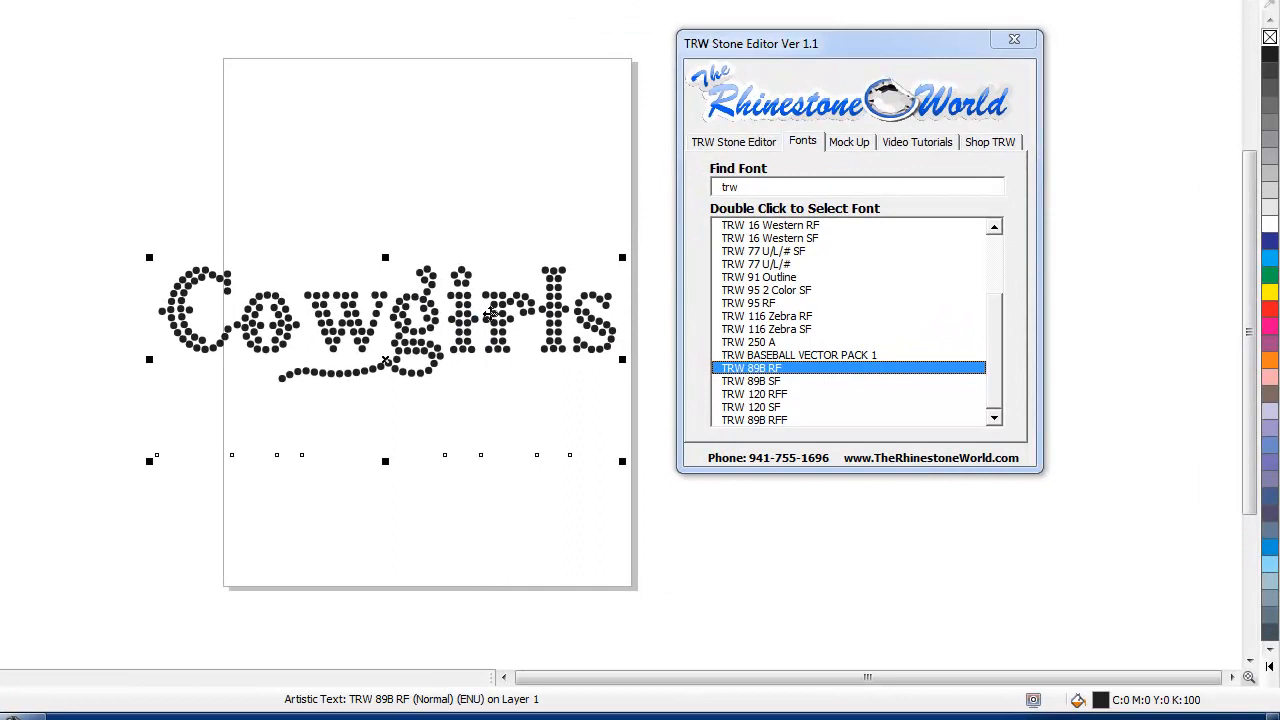
pyautogui.press('Delete')
# Add a new "Cowgirls" text on the page and enlarge it to about 8.52 in wide
pyautogui.press('F8')
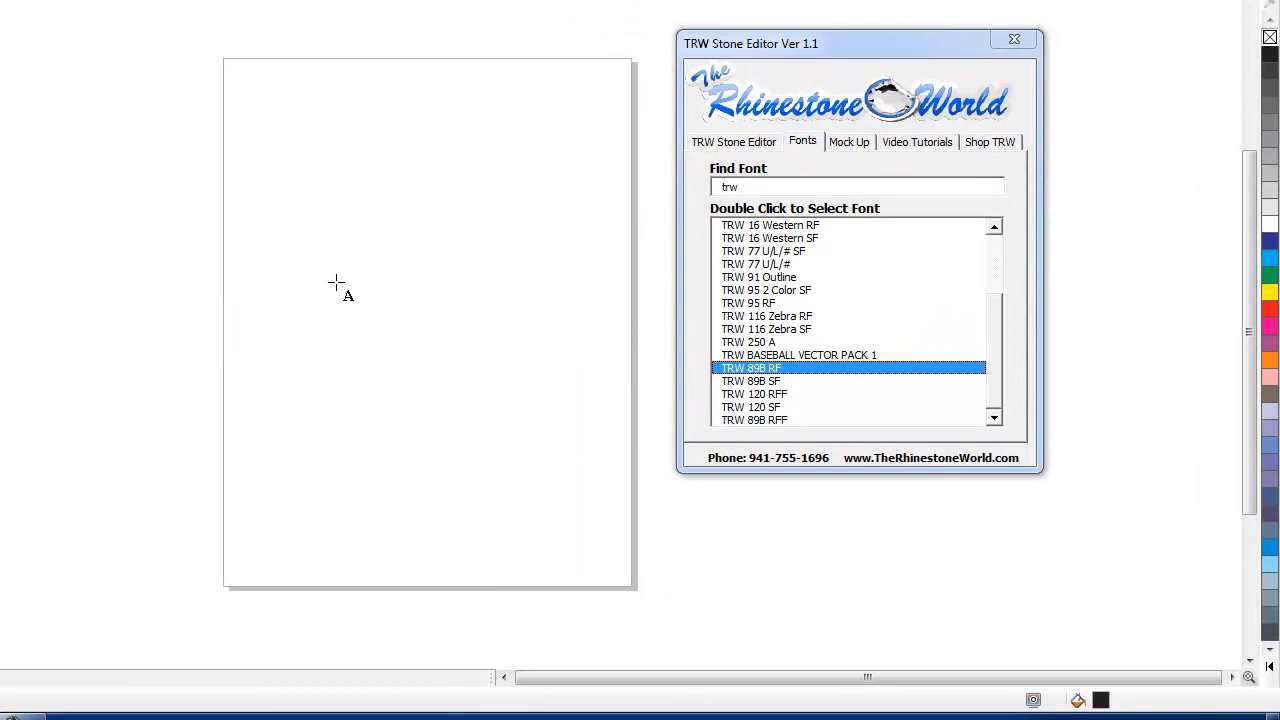
pyautogui.click(283, 296)
pyautogui.write('Cowgirls')
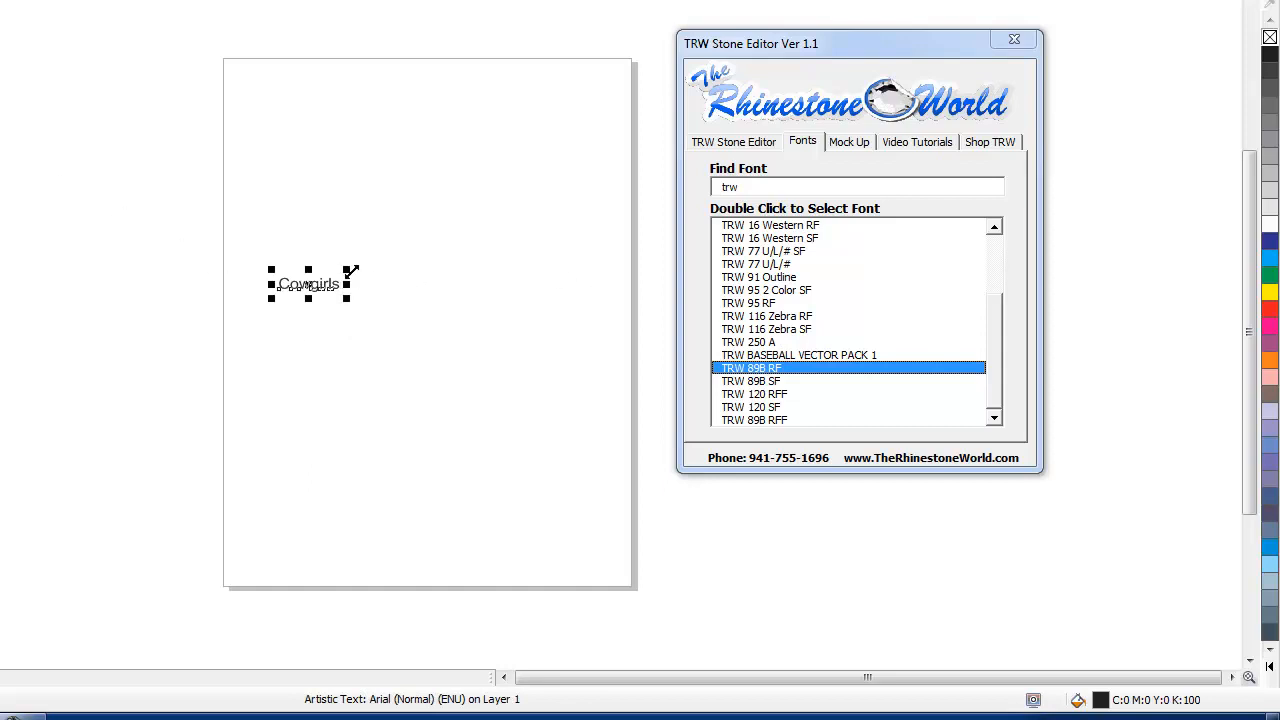
pyautogui.moveTo(351, 270); pyautogui.dragTo(660, 130)
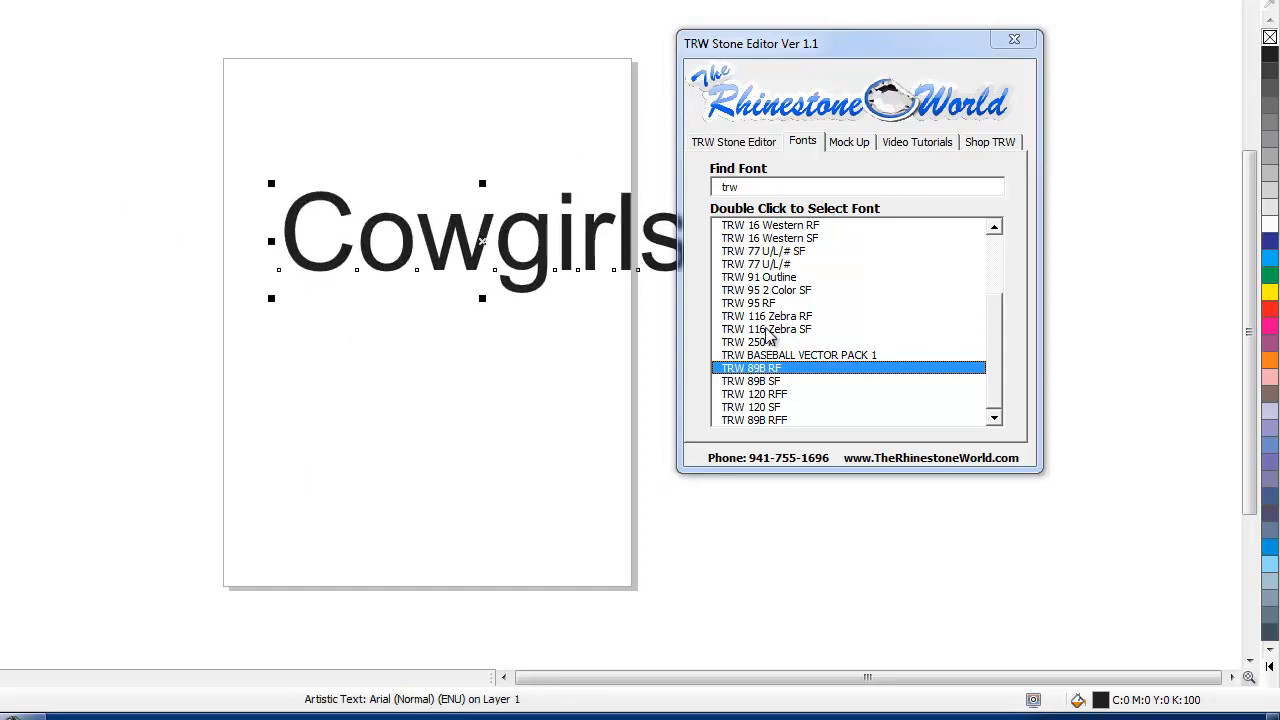
# Apply the TRW 89B RFF font to the Cowgirls text, comparing its letter spacing with TRW 89B RF
pyautogui.doubleClick(781, 420)
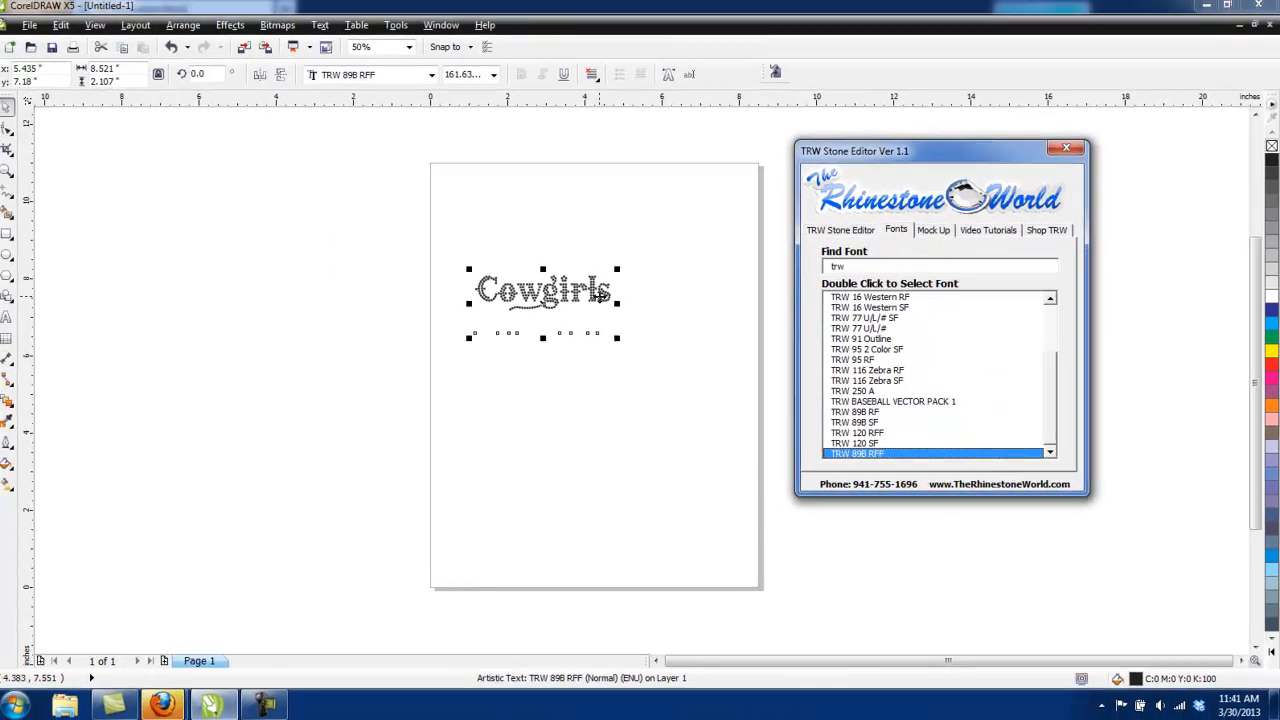
pyautogui.scroll(1, 512, 324)
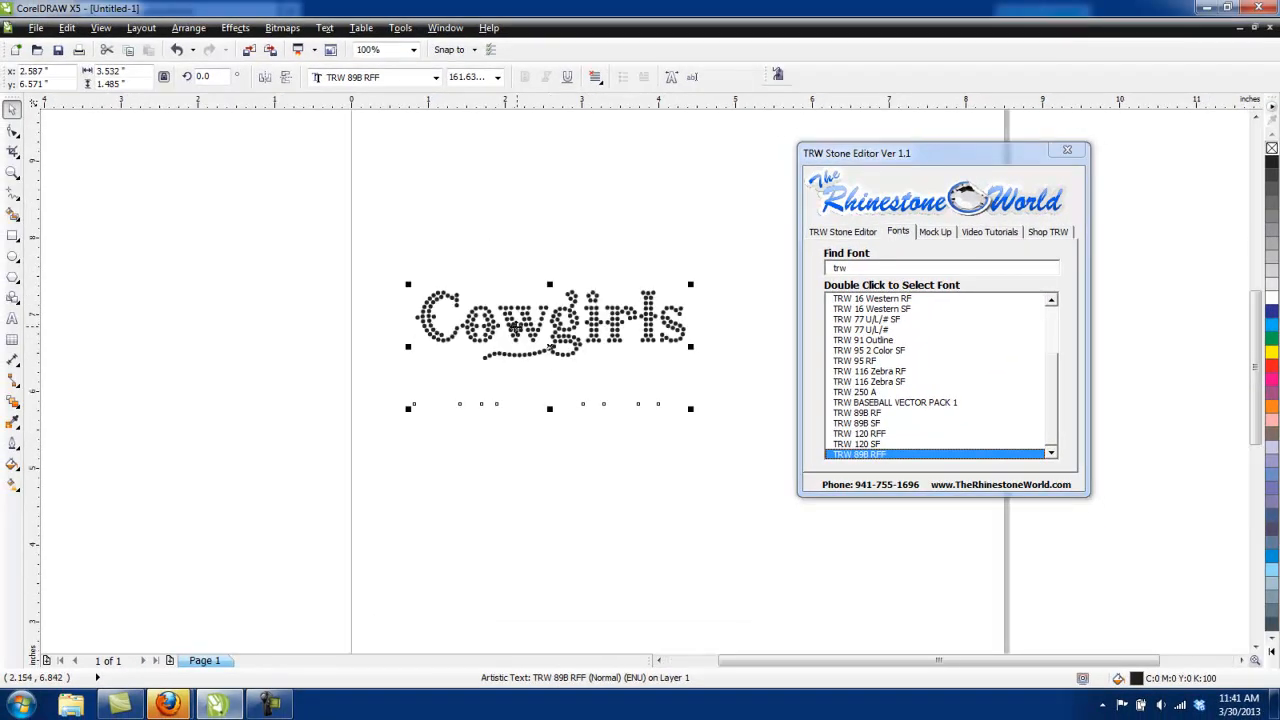
pyautogui.doubleClick(848, 414)
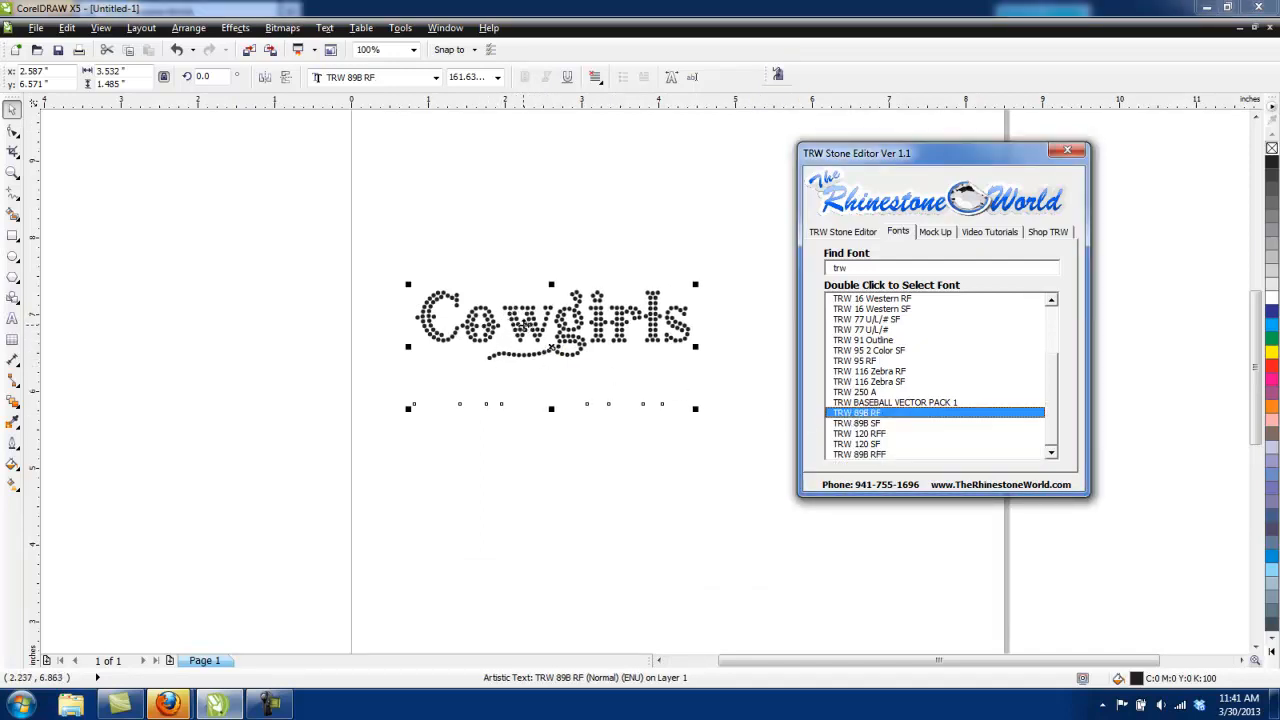
pyautogui.doubleClick(855, 455)
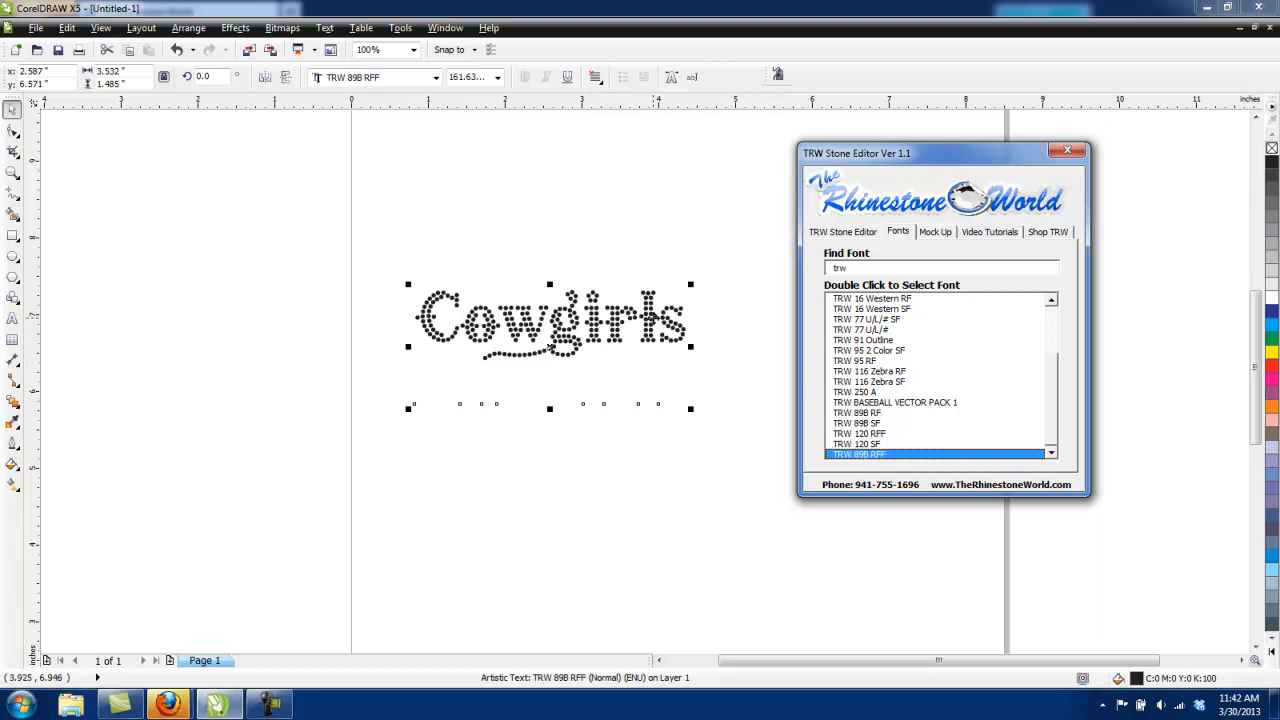
# Enlarge the rhinestone Cowgirls text to about 7.78 in wide and reposition it
pyautogui.moveTo(655, 316); pyautogui.dragTo(856, 224)
pyautogui.moveTo(781, 271); pyautogui.dragTo(590, 360)
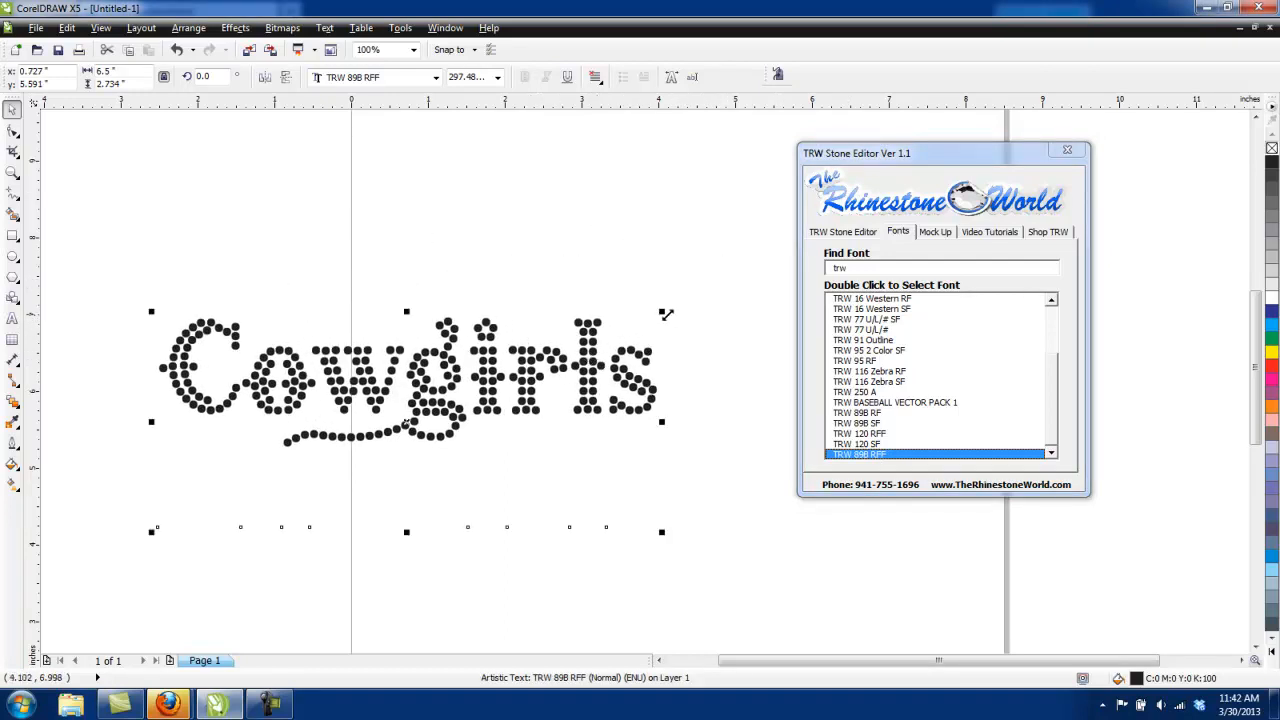
pyautogui.moveTo(666, 314); pyautogui.dragTo(760, 269)
pyautogui.moveTo(630, 322); pyautogui.dragTo(654, 319)
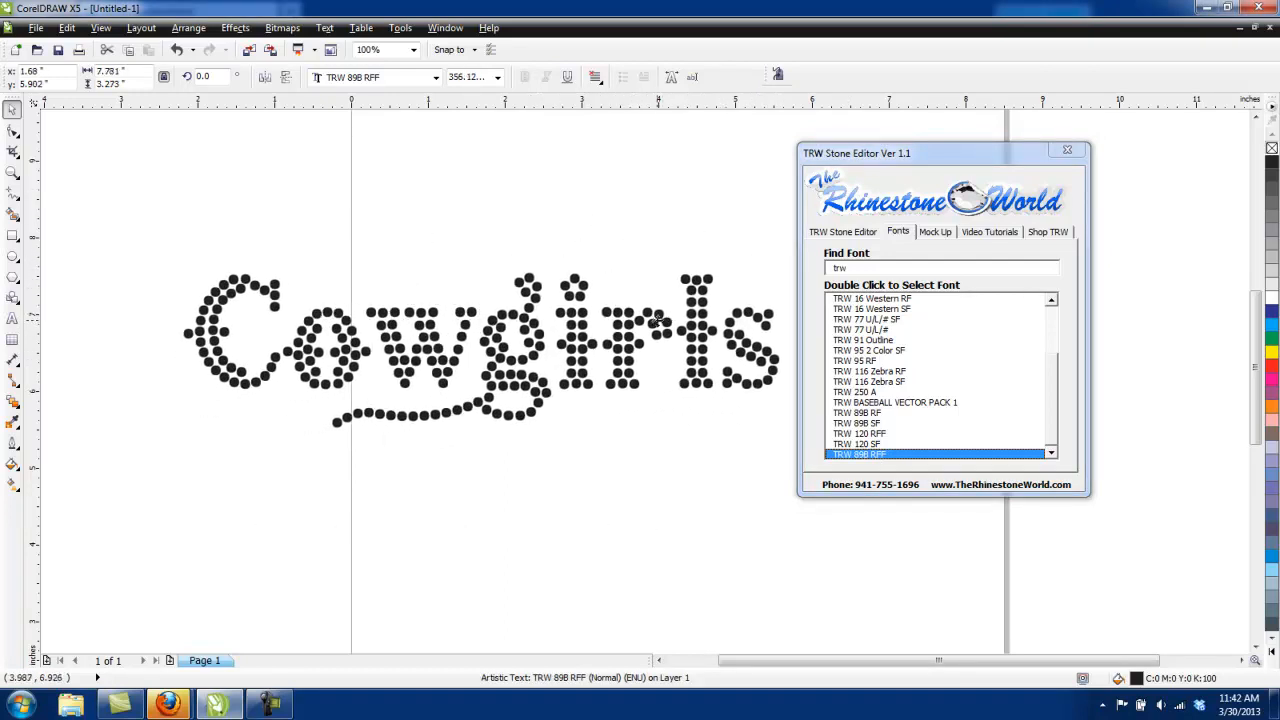
# Try the Resize Design command with ss10=0.129" on the Cowgirls text and undo it
pyautogui.click(822, 233)
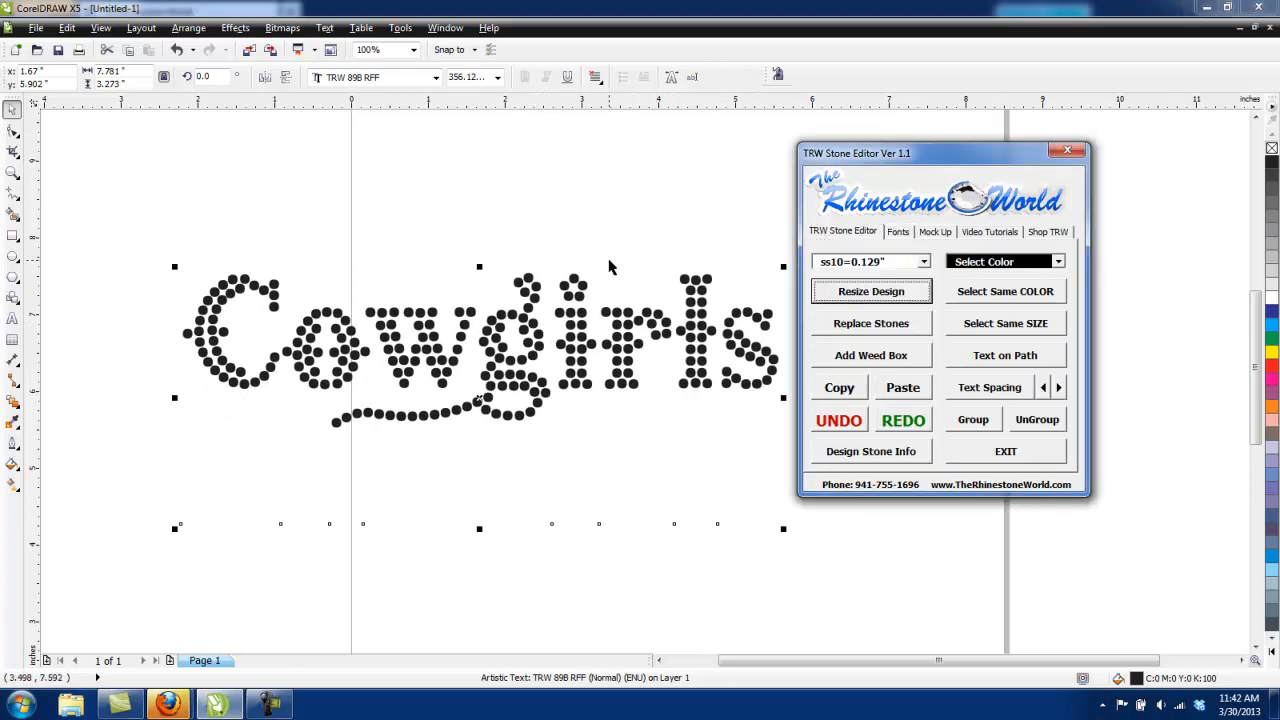
pyautogui.click(857, 294)
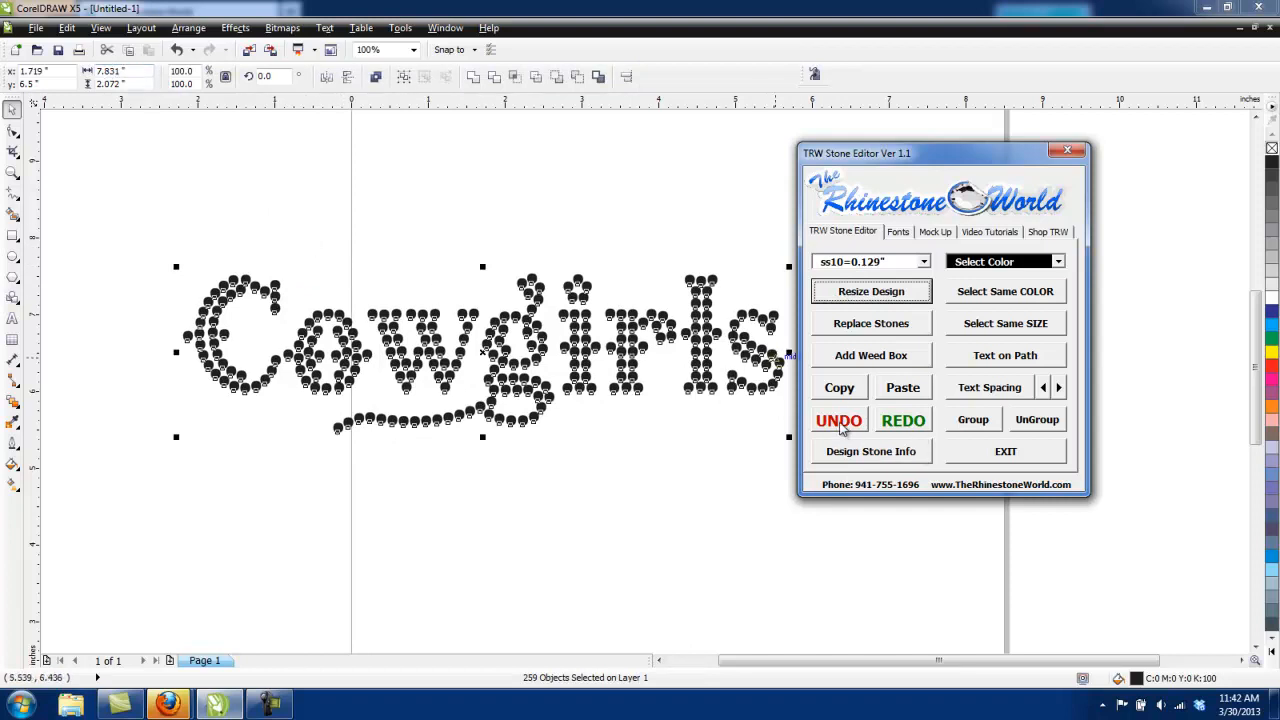
pyautogui.click(842, 426)
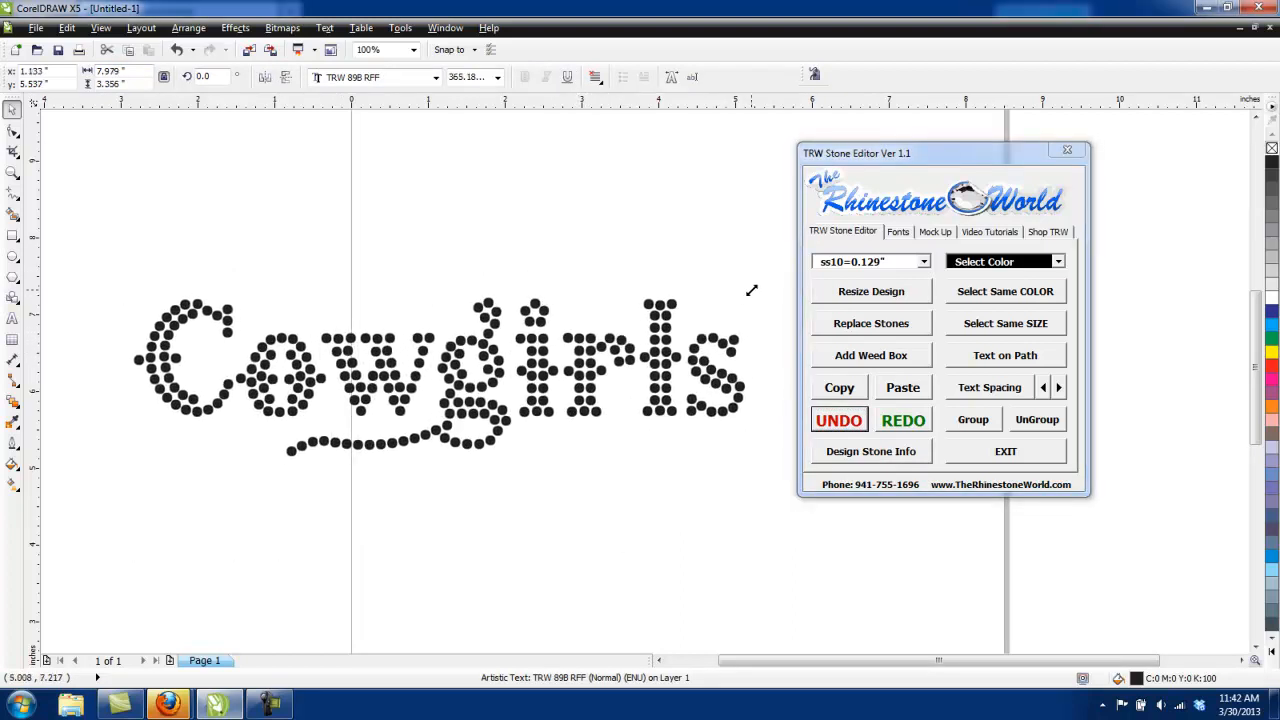
# Resize the Cowgirls text to about 7.82 in wide and move it toward the upper part of the page
pyautogui.moveTo(735, 298)
pyautogui.mouseDown()
pyautogui.moveTo(748, 290)
pyautogui.moveTo(737, 292)
pyautogui.mouseUp()
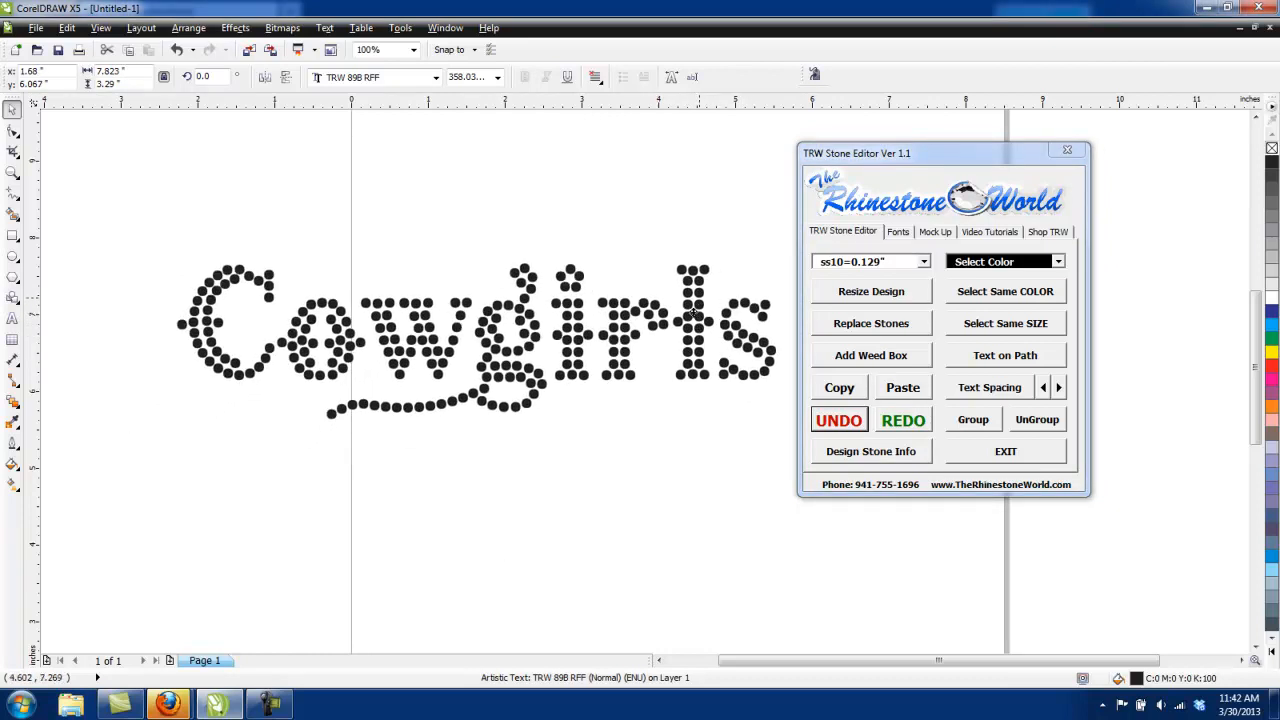
pyautogui.scroll(-1, 731, 390)
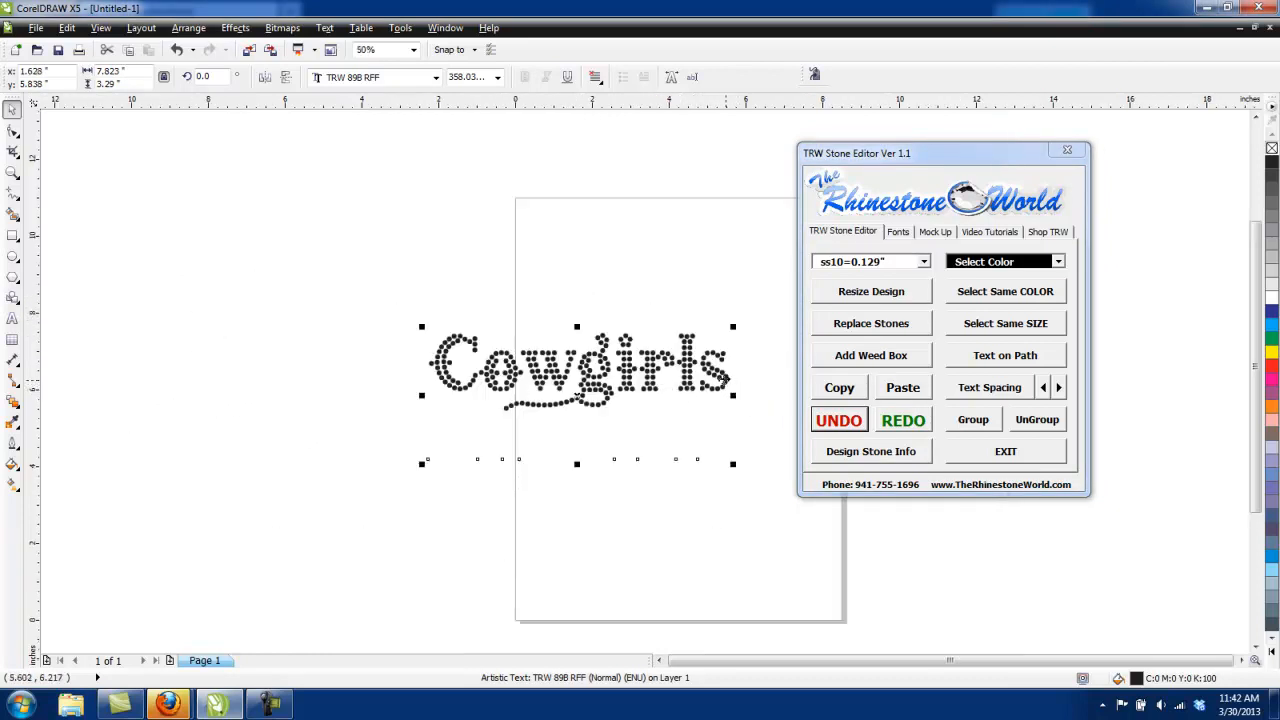
pyautogui.moveTo(708, 366); pyautogui.dragTo(680, 314)
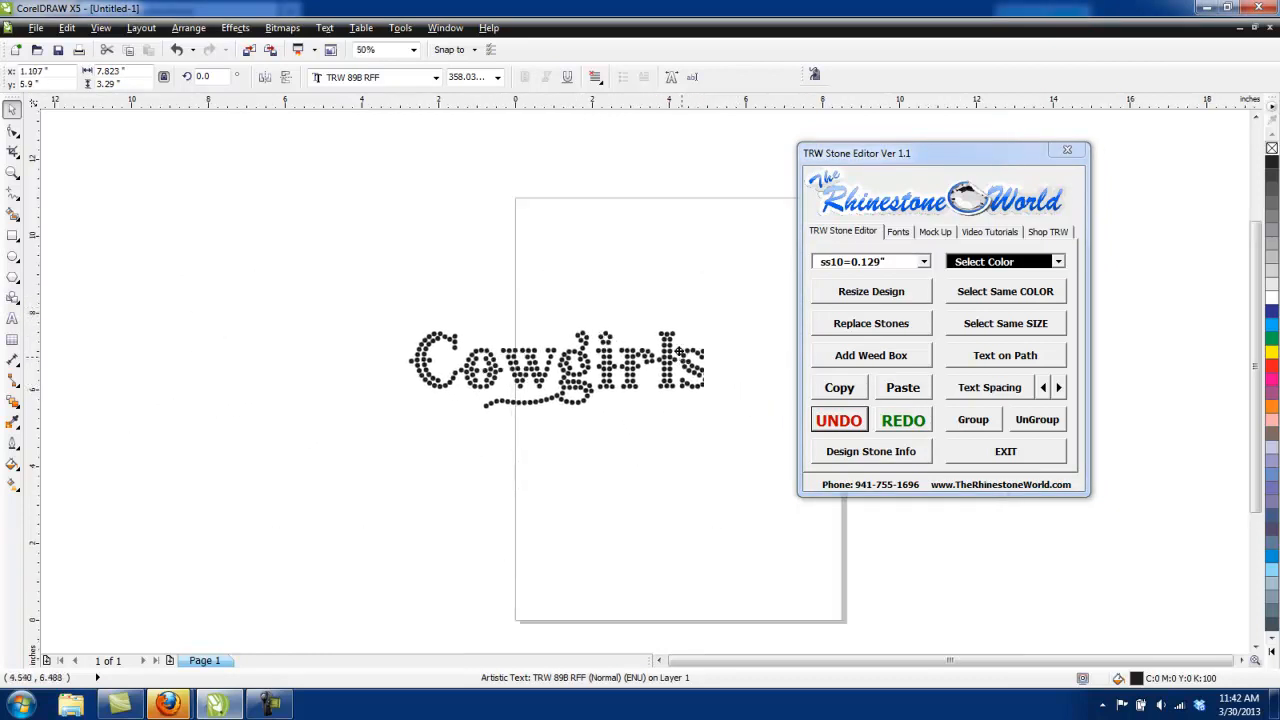
# Duplicate the Cowgirls text and place the copy below the original
pyautogui.click(857, 388)
pyautogui.click(902, 388)
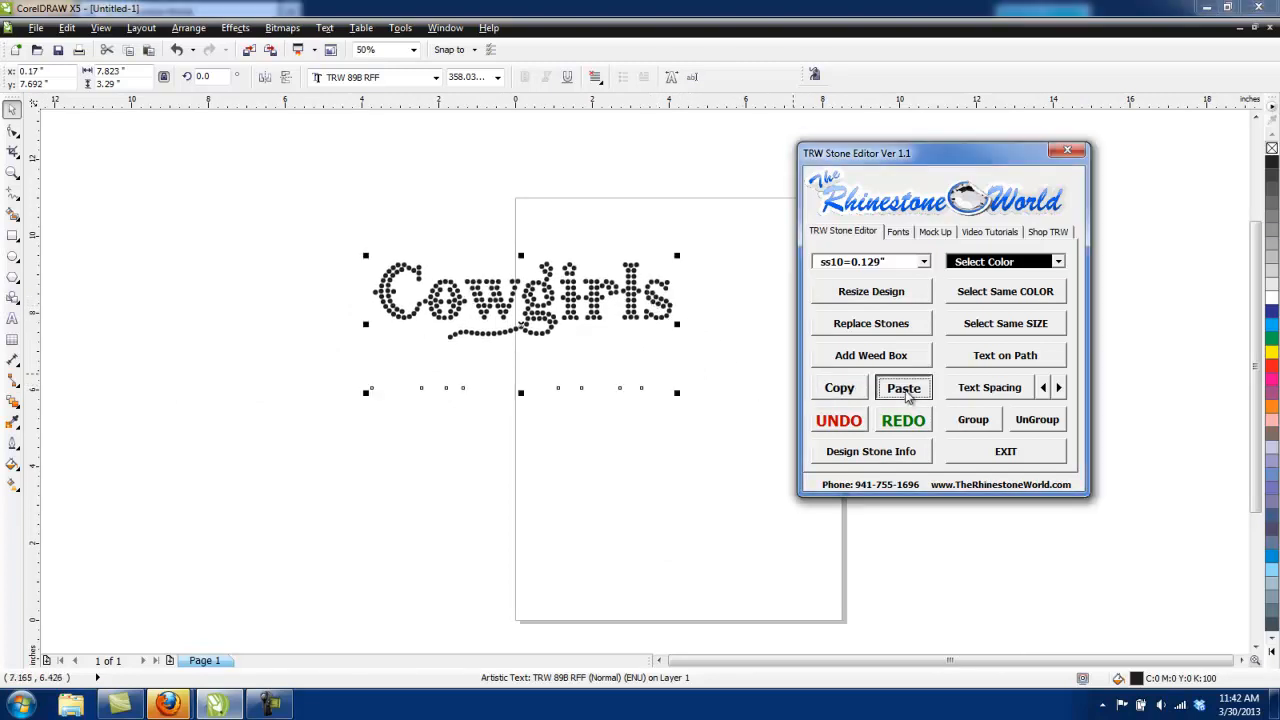
pyautogui.moveTo(660, 320); pyautogui.dragTo(677, 440)
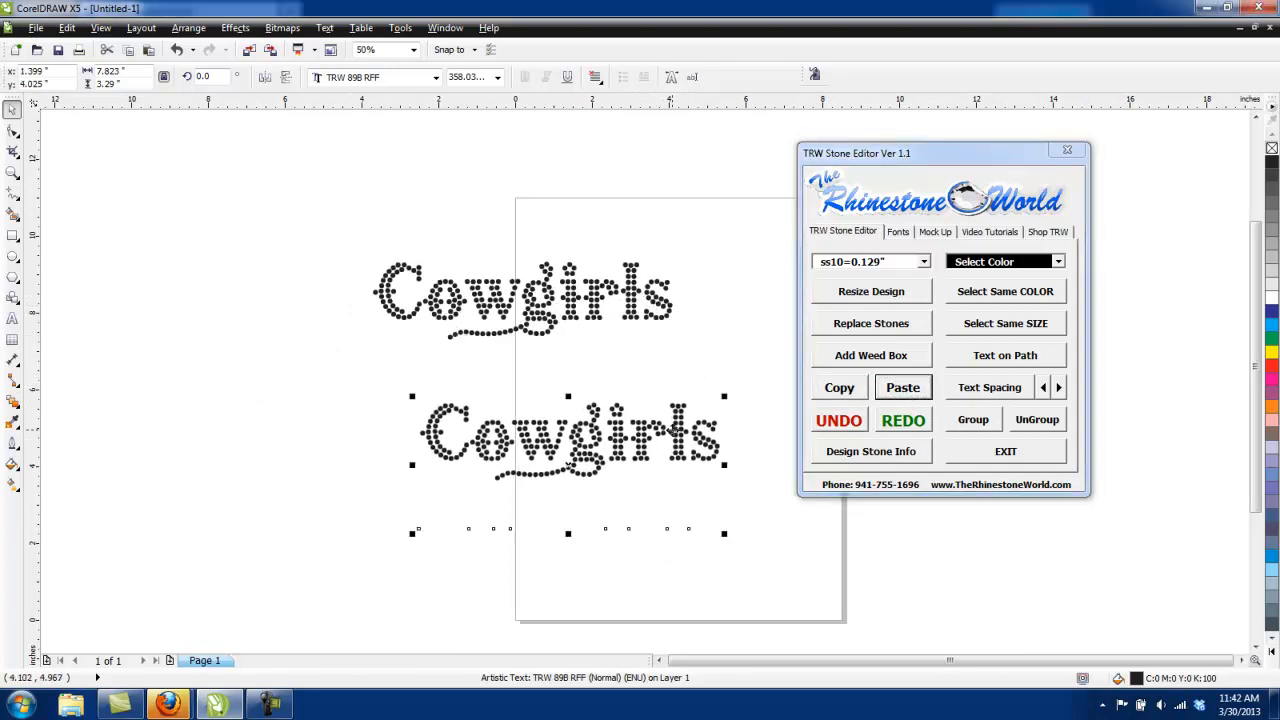
# Replace the lower copy's text with "Rule" and move it up close beneath Cowgirls
pyautogui.doubleClick(677, 440)
pyautogui.press('Home')
pyautogui.hotkey('shift', 'End')
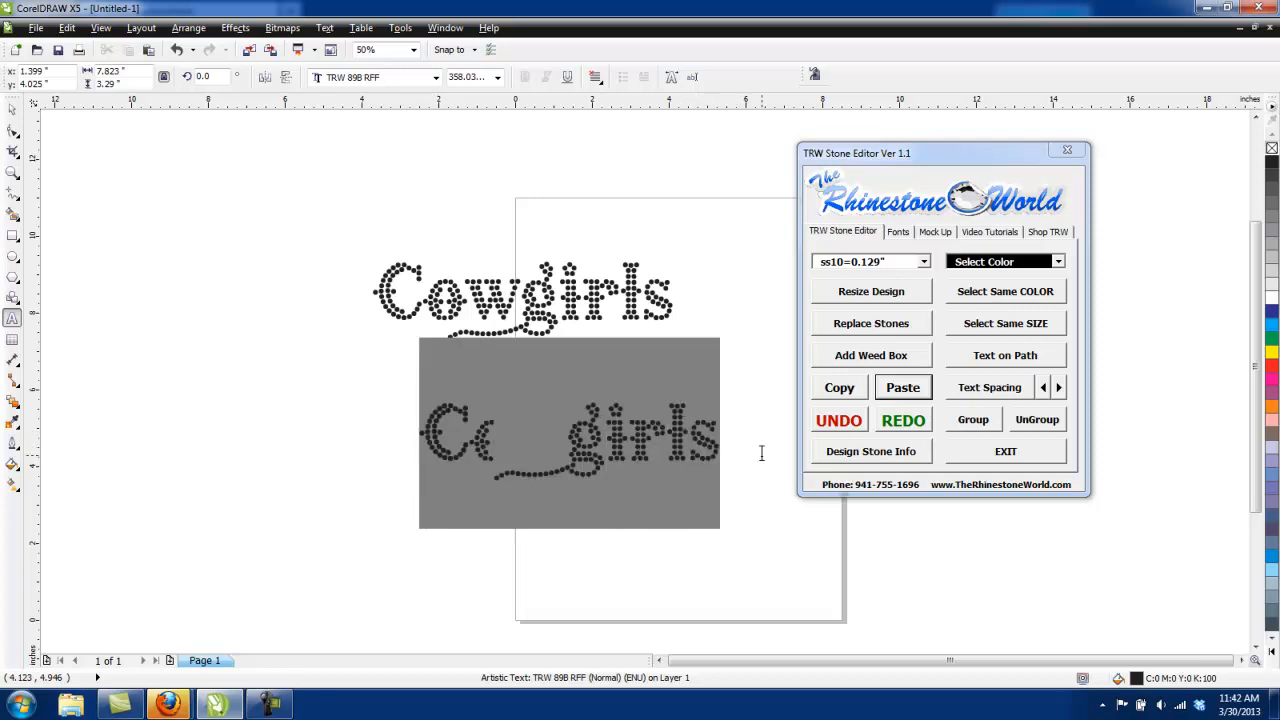
pyautogui.write('Rule')
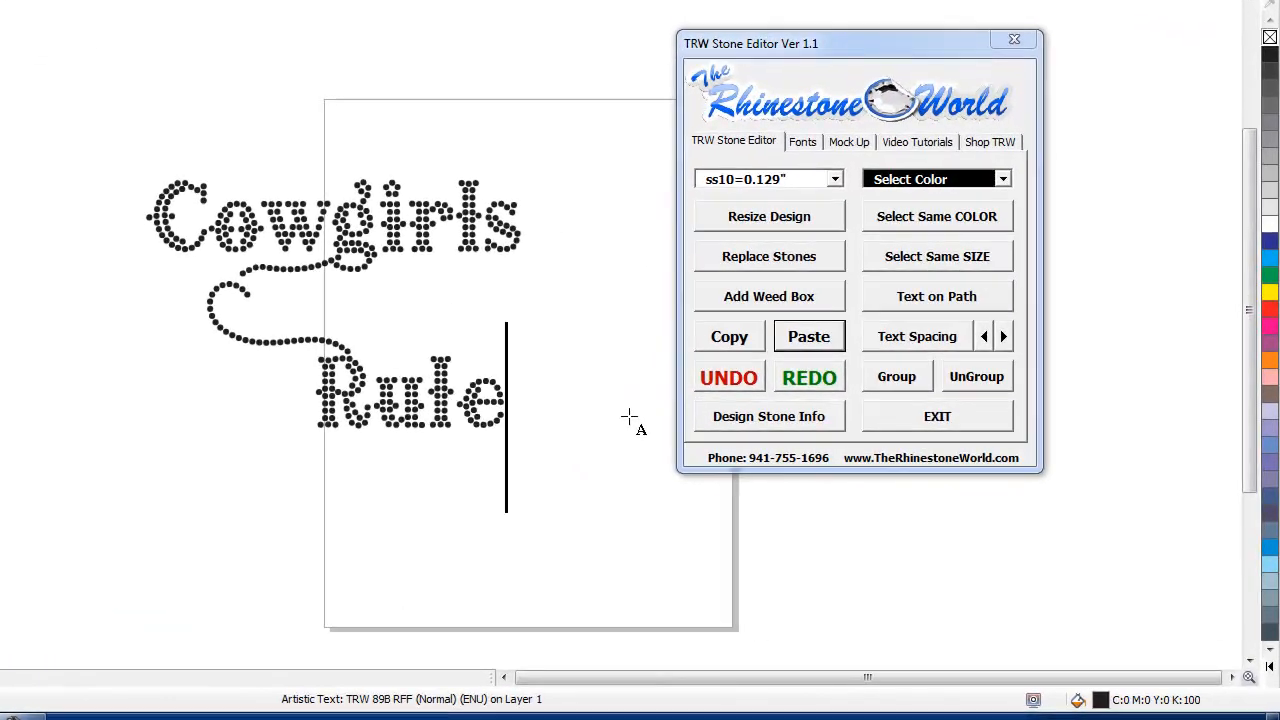
pyautogui.hotkey('ctrl', 'space')
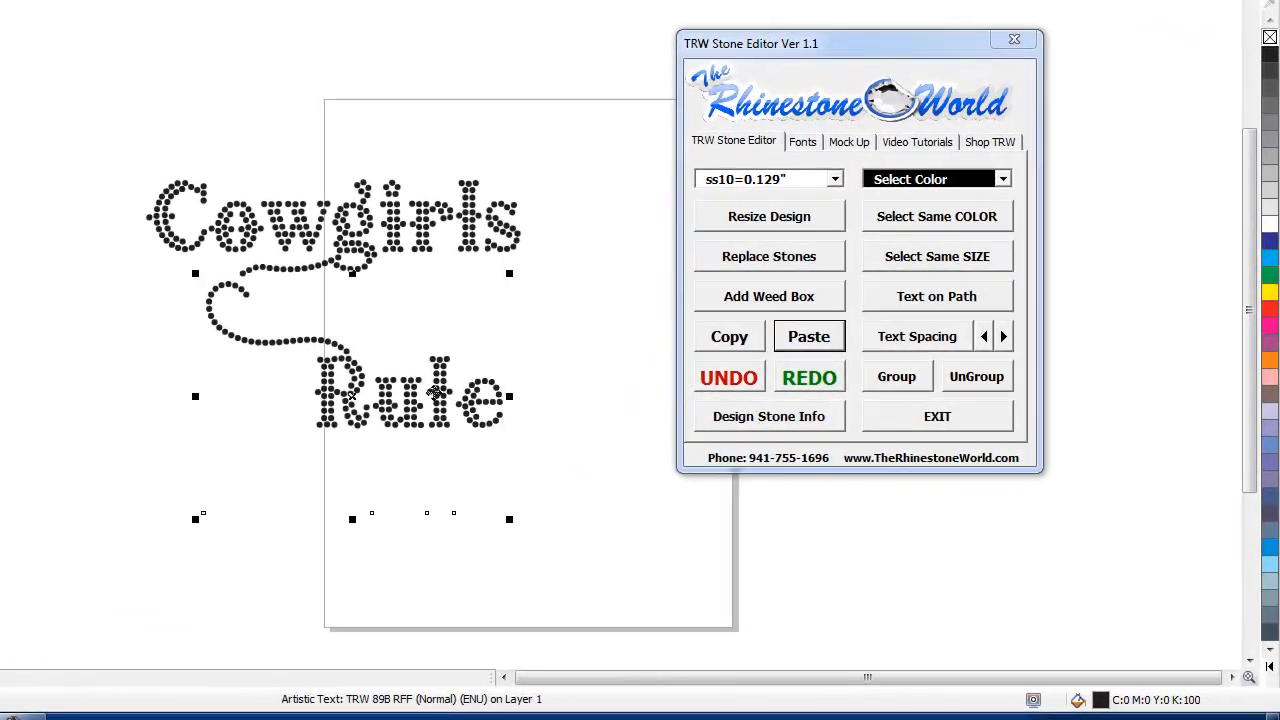
pyautogui.moveTo(434, 393); pyautogui.dragTo(327, 316)
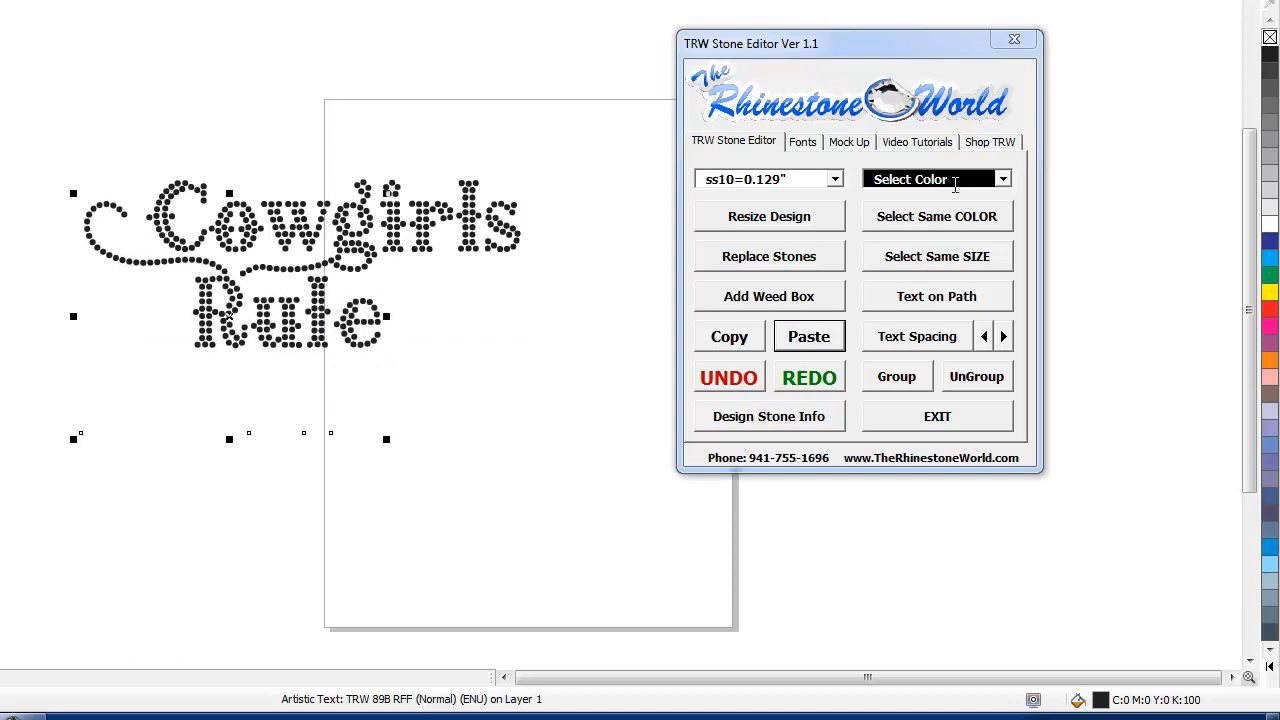
# Color the Rule text Hot Pink with the stone color list
pyautogui.click(956, 183)
pyautogui.write('Ho')
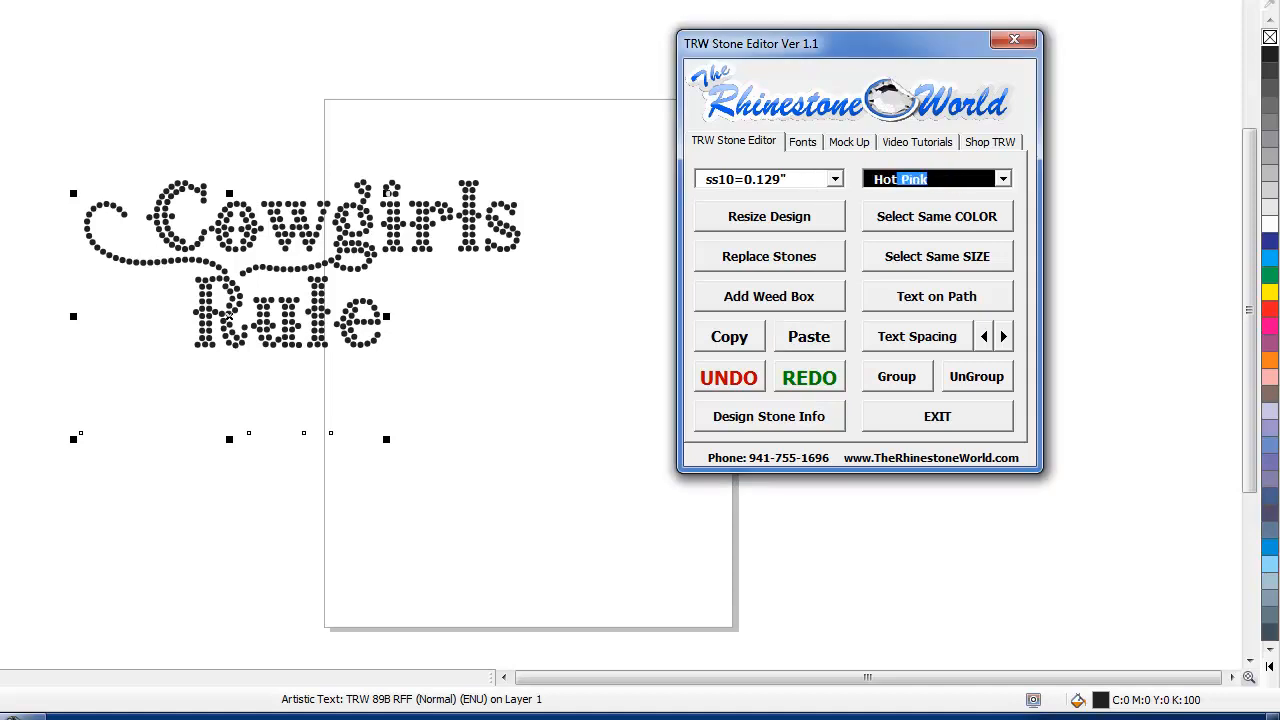
pyautogui.write('t')
pyautogui.press('Return')
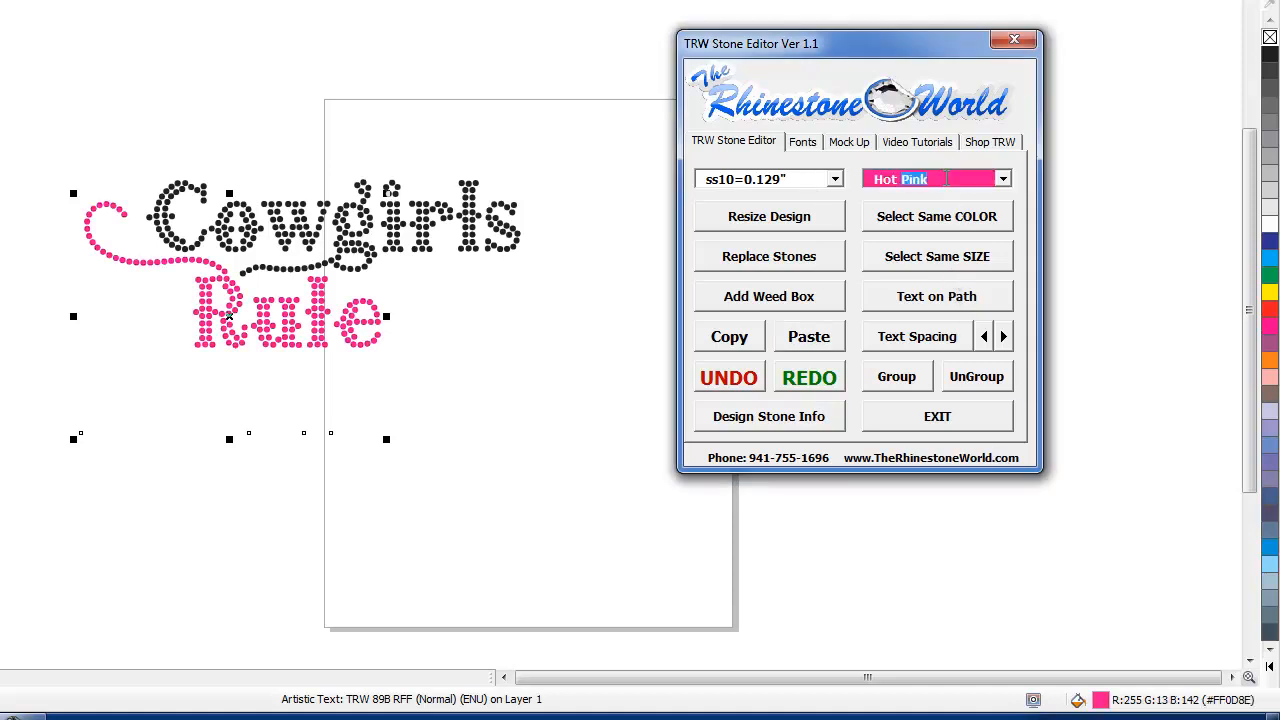
pyautogui.click(434, 281)
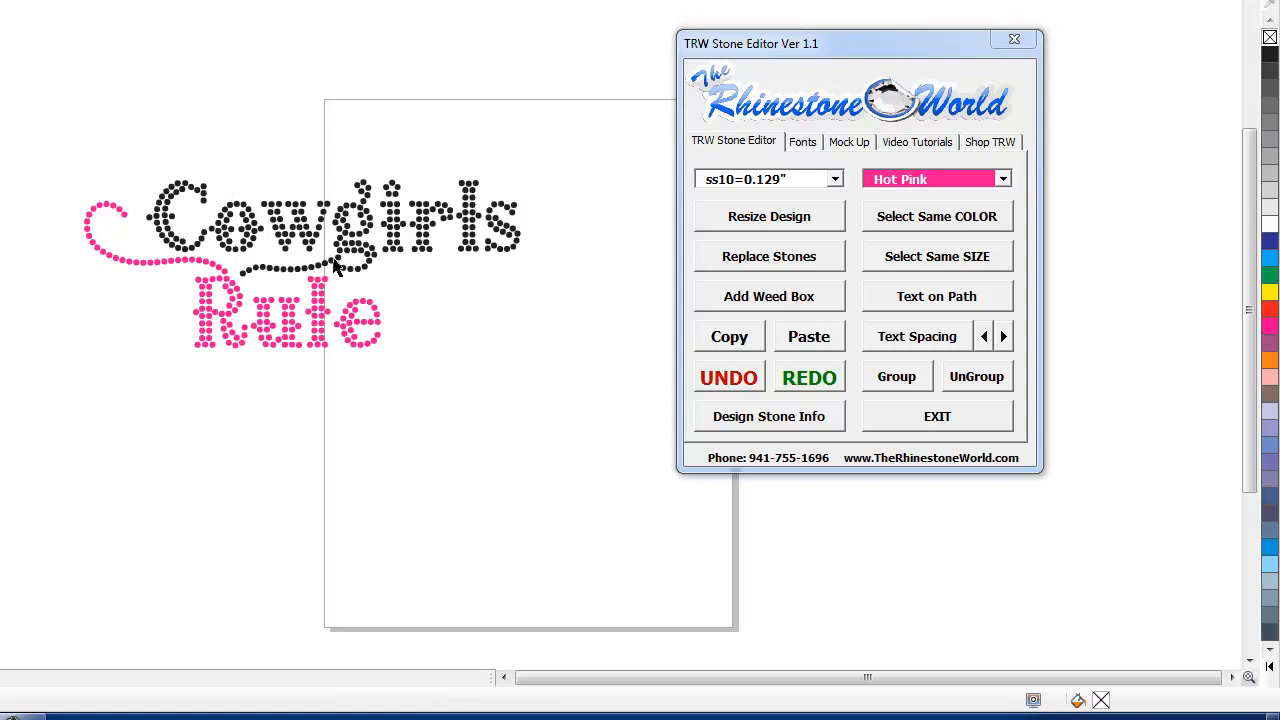
# Shift the pink Rule text slightly to the left and up beneath Cowgirls
pyautogui.click(323, 318)
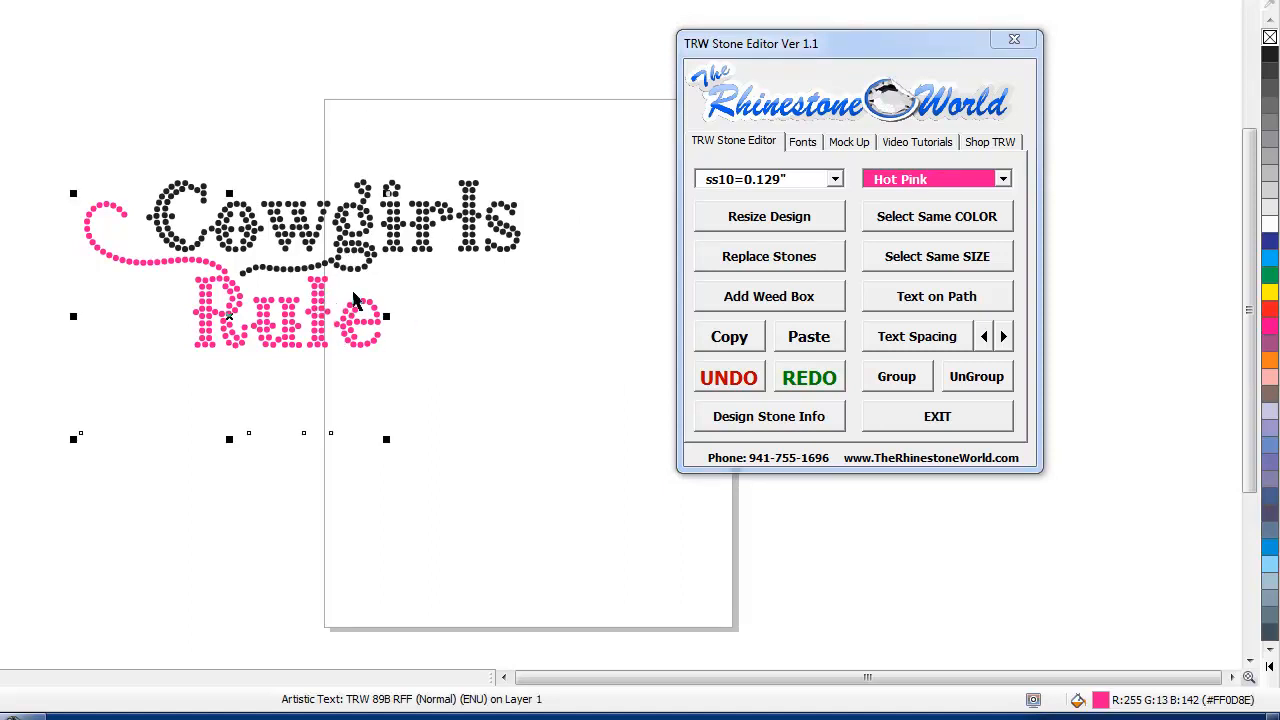
pyautogui.click(455, 301)
pyautogui.moveTo(352, 313)
pyautogui.mouseDown()
pyautogui.moveTo(530, 460)
pyautogui.moveTo(318, 236)
pyautogui.moveTo(344, 303)
pyautogui.mouseUp()
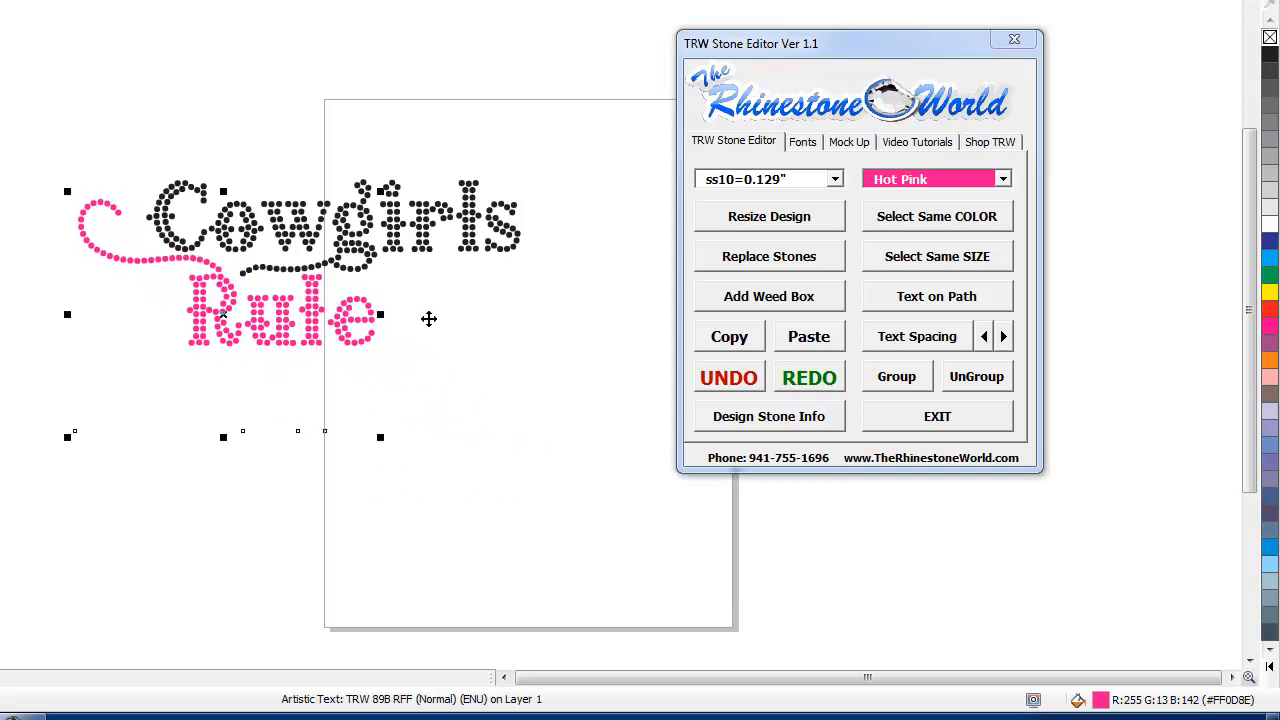
# Duplicate the pink Rule text and place the copy below the original, over the lower part of the page
pyautogui.click(727, 345)
pyautogui.click(810, 338)
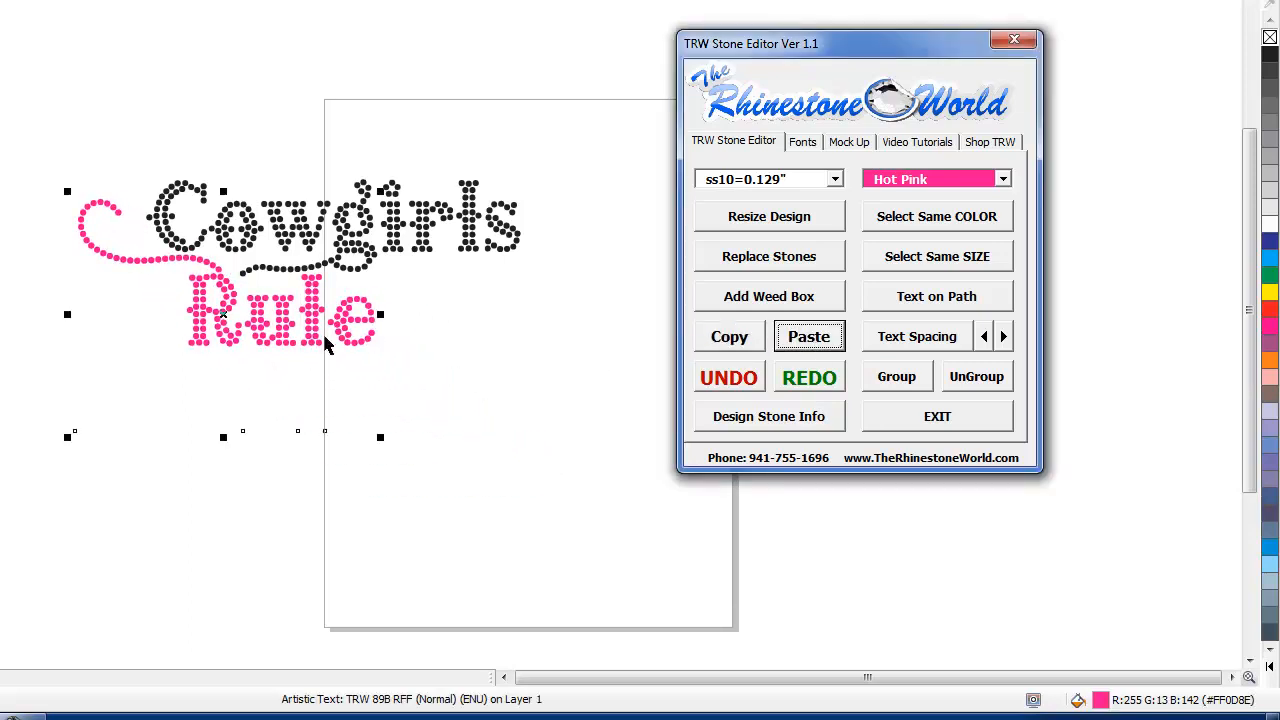
pyautogui.moveTo(308, 325); pyautogui.dragTo(524, 497)
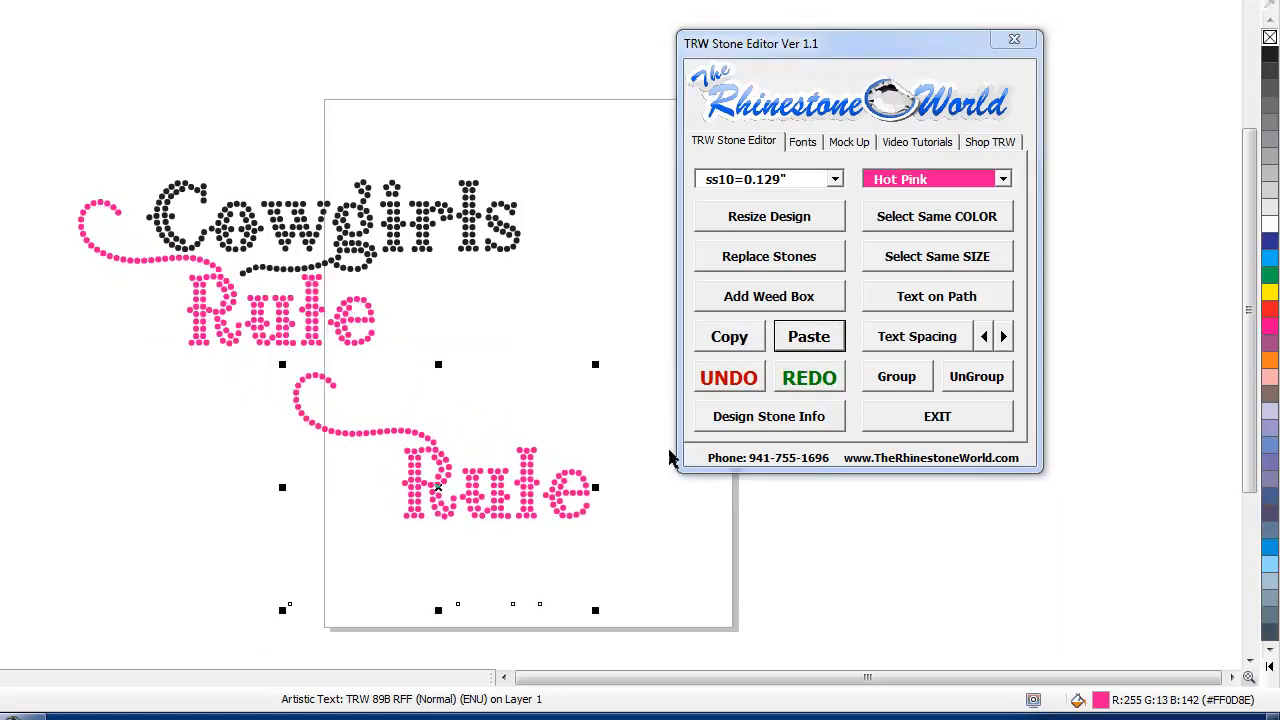
# Change the lower Rule copy to the TRW 16 Western RF font and replace its text with "!" to produce the cowboy hat
pyautogui.doubleClick(579, 491)
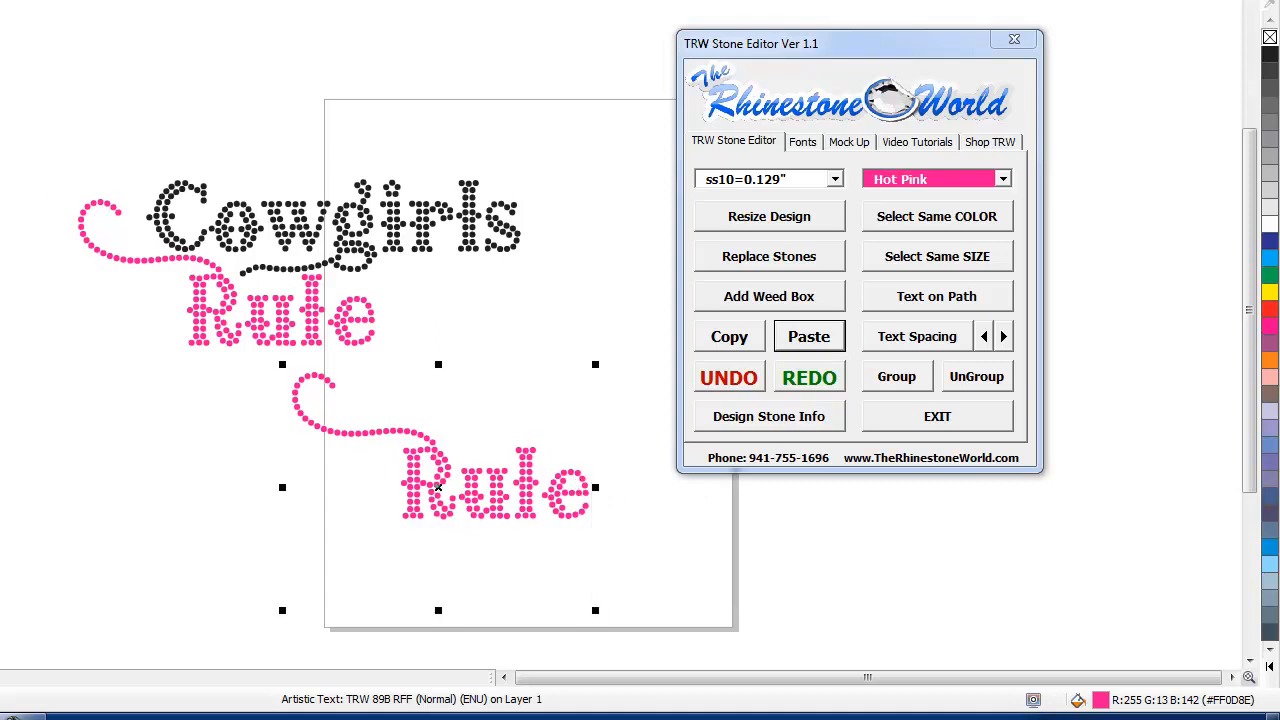
pyautogui.click(803, 142)
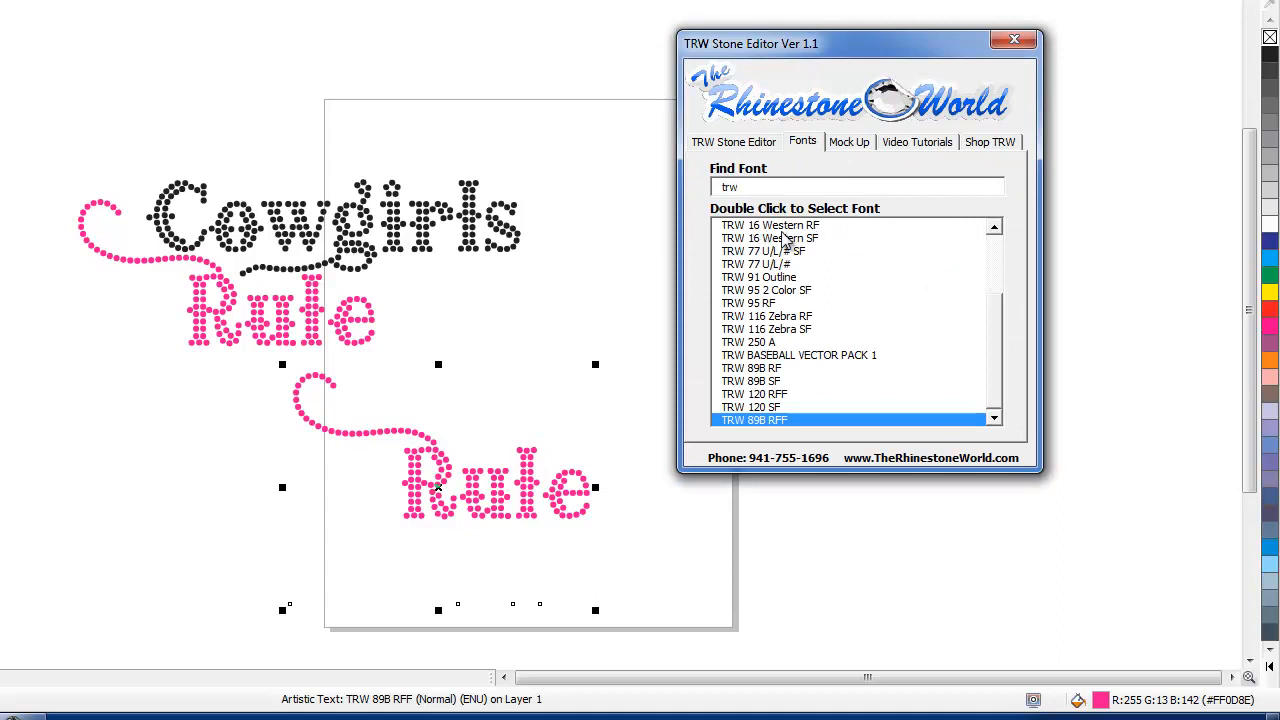
pyautogui.doubleClick(790, 226)
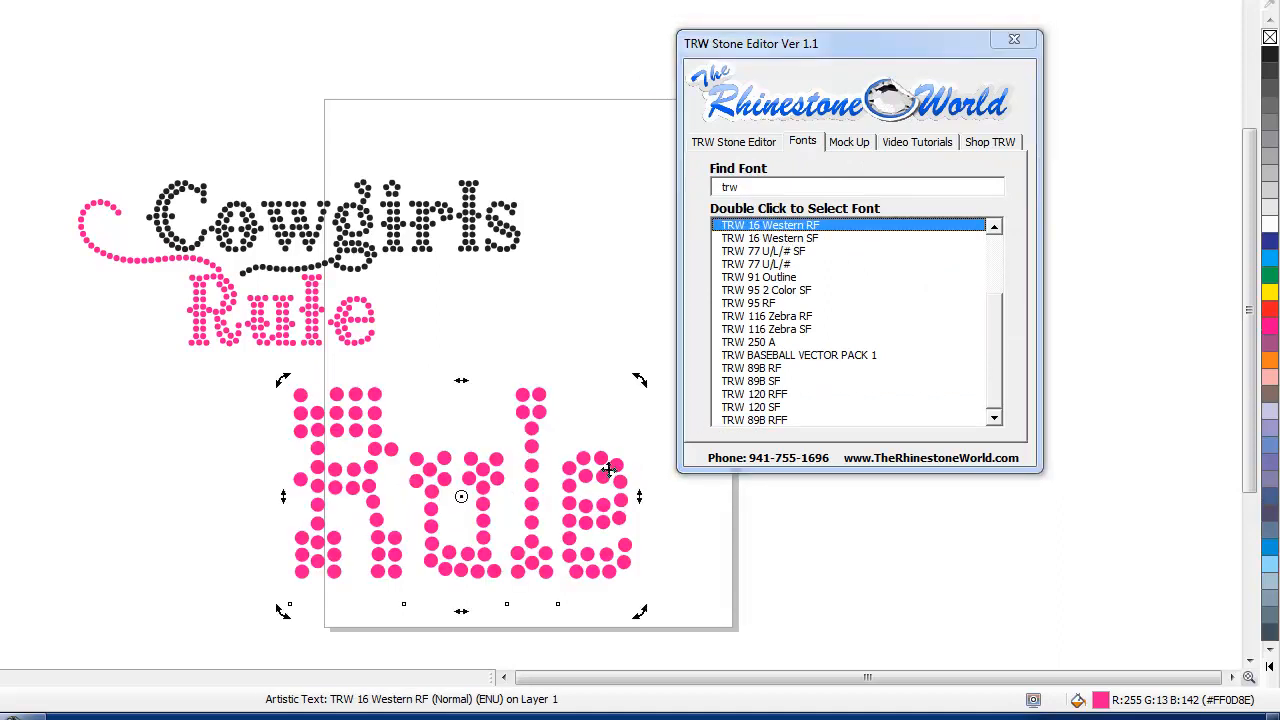
pyautogui.moveTo(608, 469); pyautogui.dragTo(316, 470)
pyautogui.write('!')
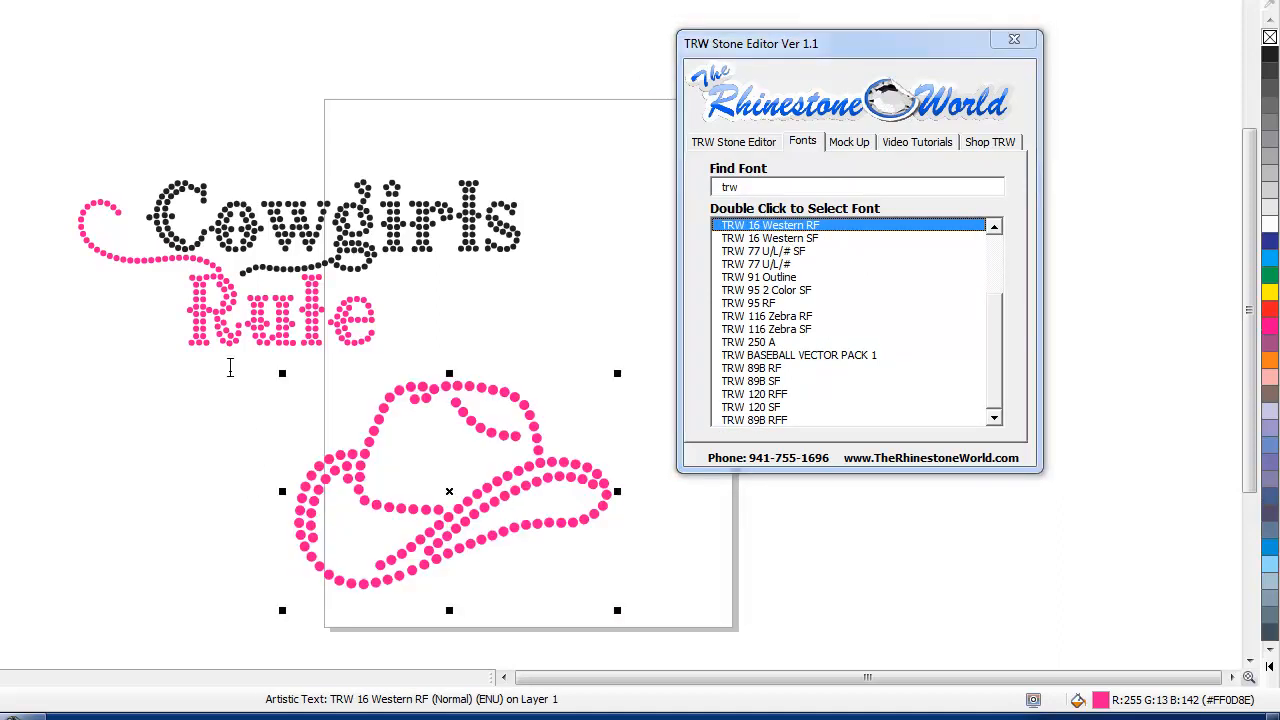
pyautogui.hotkey('ctrl', 'space')
# Resize the cowboy hat design for ss10=0.129" stones and color it Jet Black
pyautogui.click(733, 141)
pyautogui.click(766, 217)
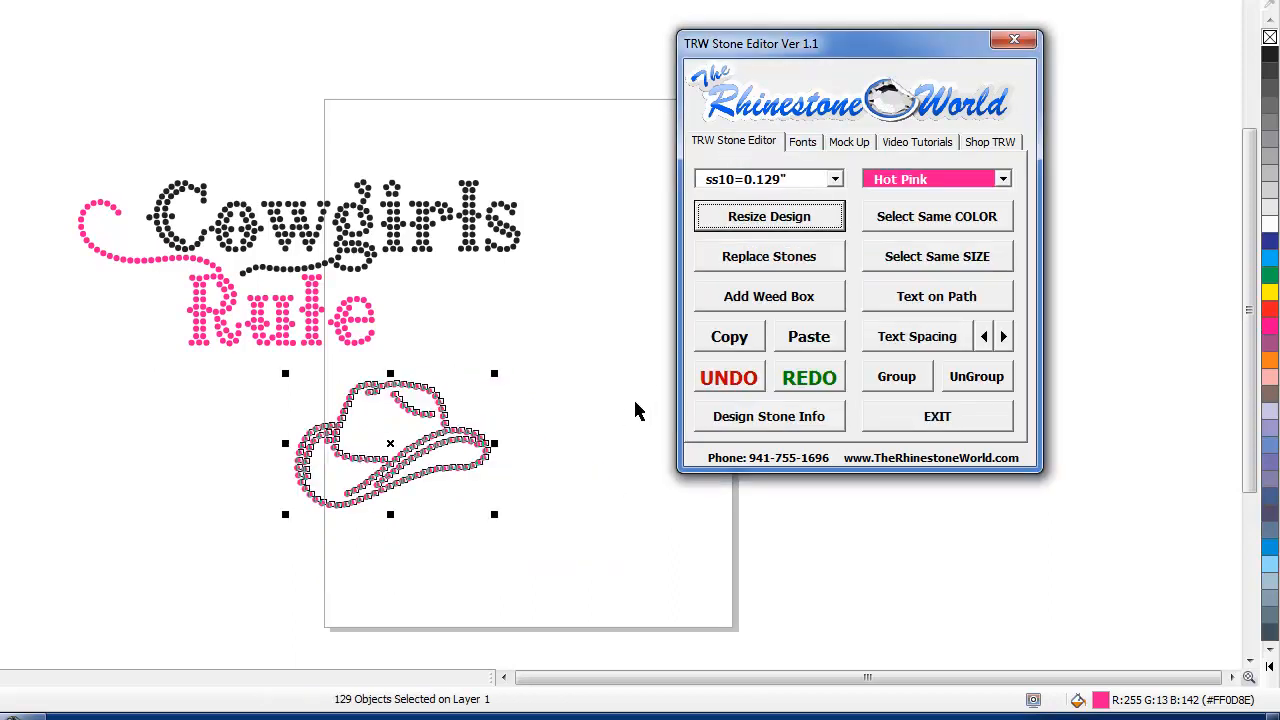
pyautogui.doubleClick(955, 179)
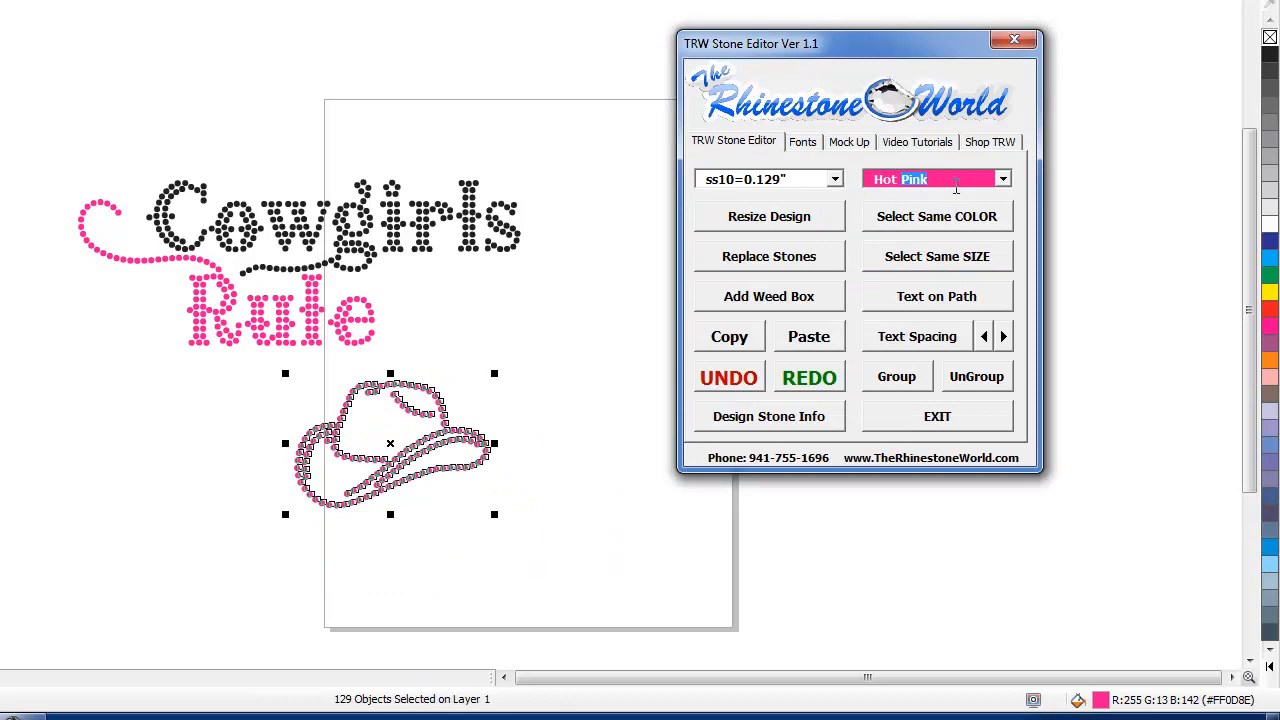
pyautogui.moveTo(955, 187); pyautogui.dragTo(817, 187)
pyautogui.write('Jet Black')
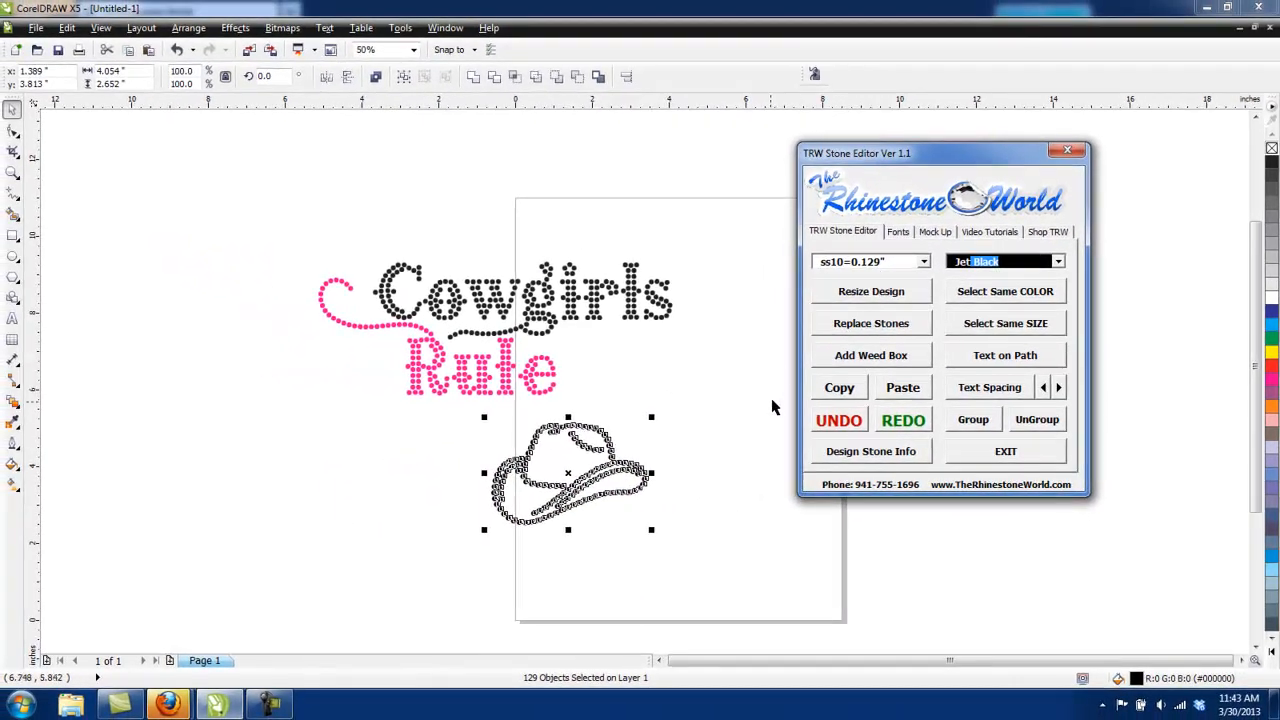
# Group the hat's stones and move the hat beside the end of Rule, beneath Cowgirls
pyautogui.click(607, 394)
pyautogui.moveTo(678, 405); pyautogui.dragTo(485, 560)
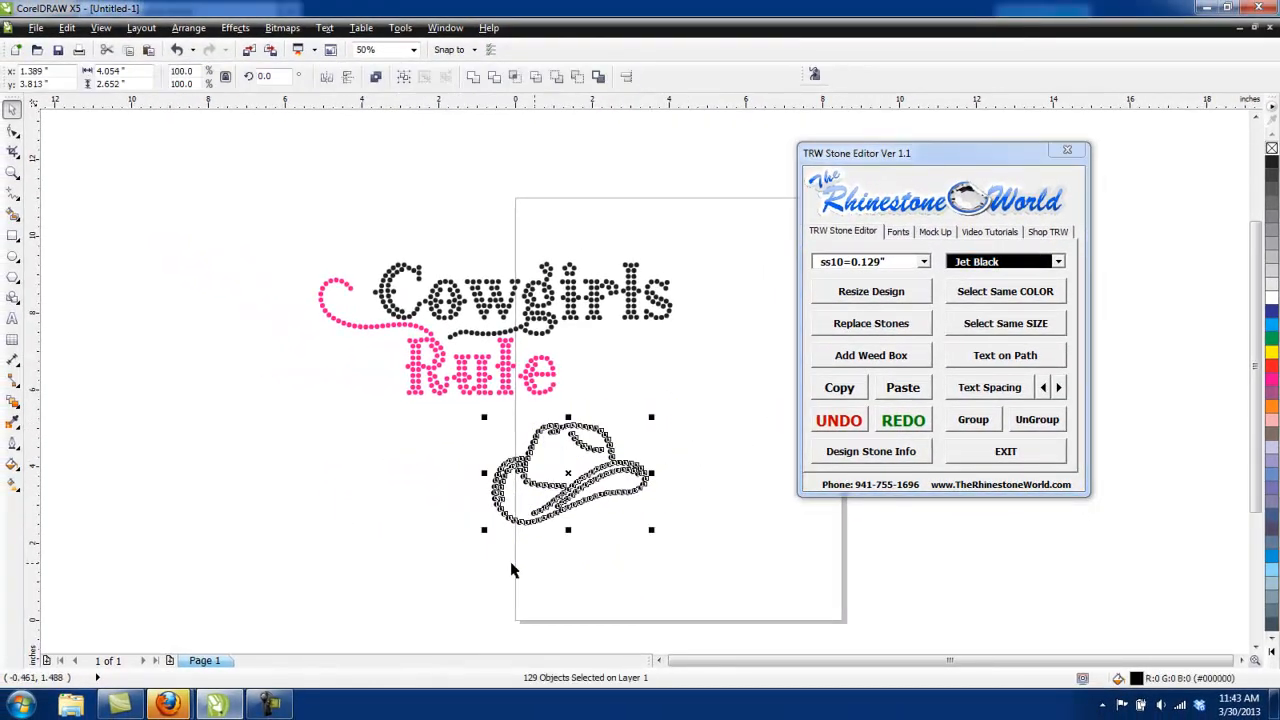
pyautogui.click(965, 421)
pyautogui.moveTo(614, 519); pyautogui.dragTo(665, 380)
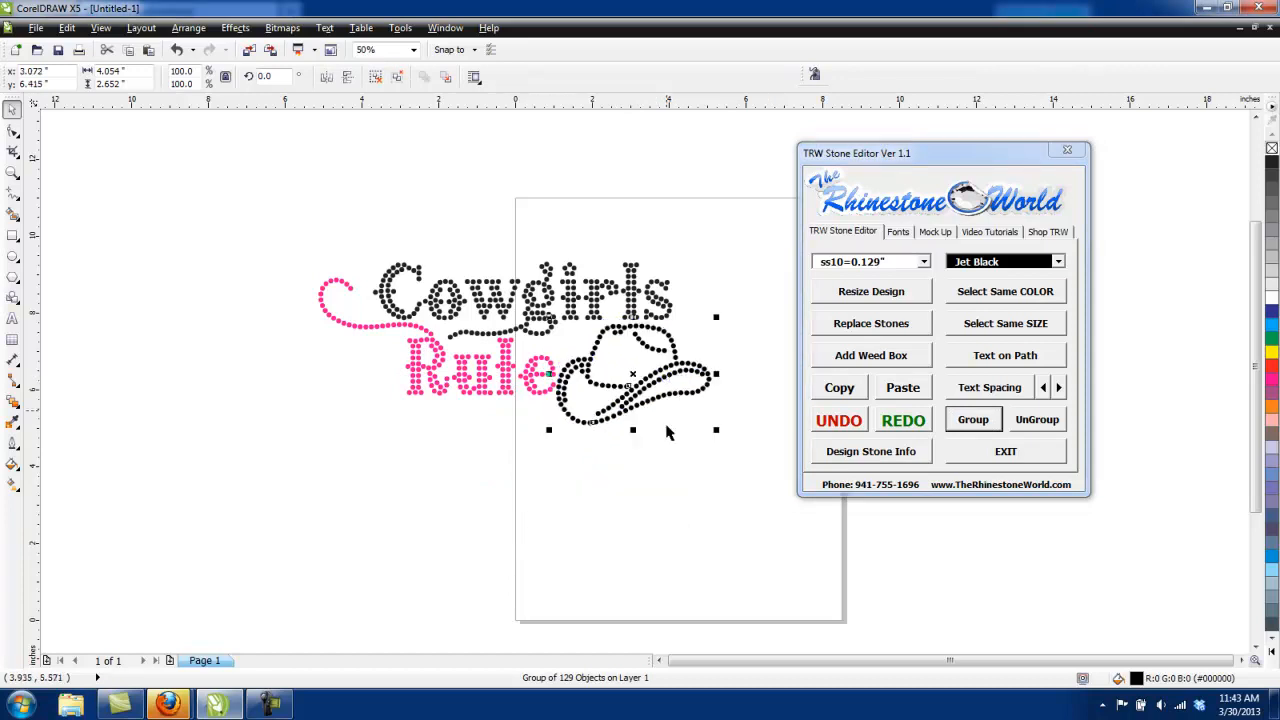
pyautogui.click(655, 436)
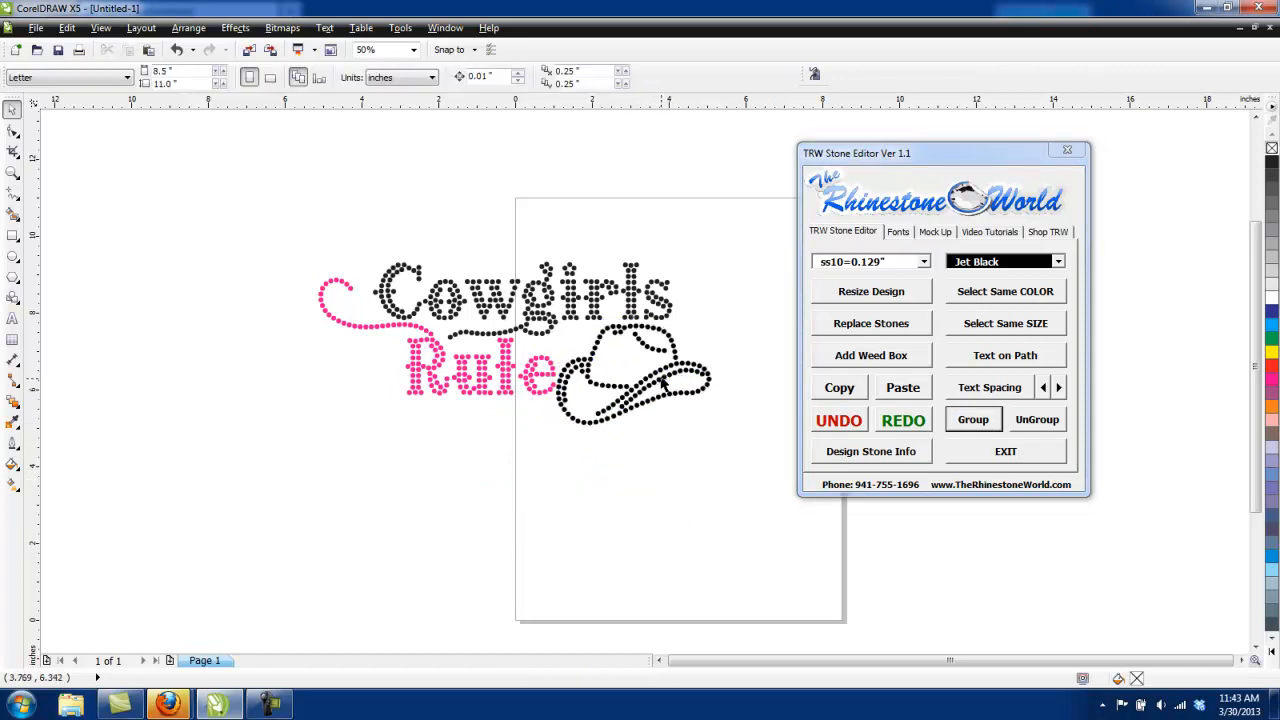
pyautogui.moveTo(719, 248); pyautogui.dragTo(300, 533)
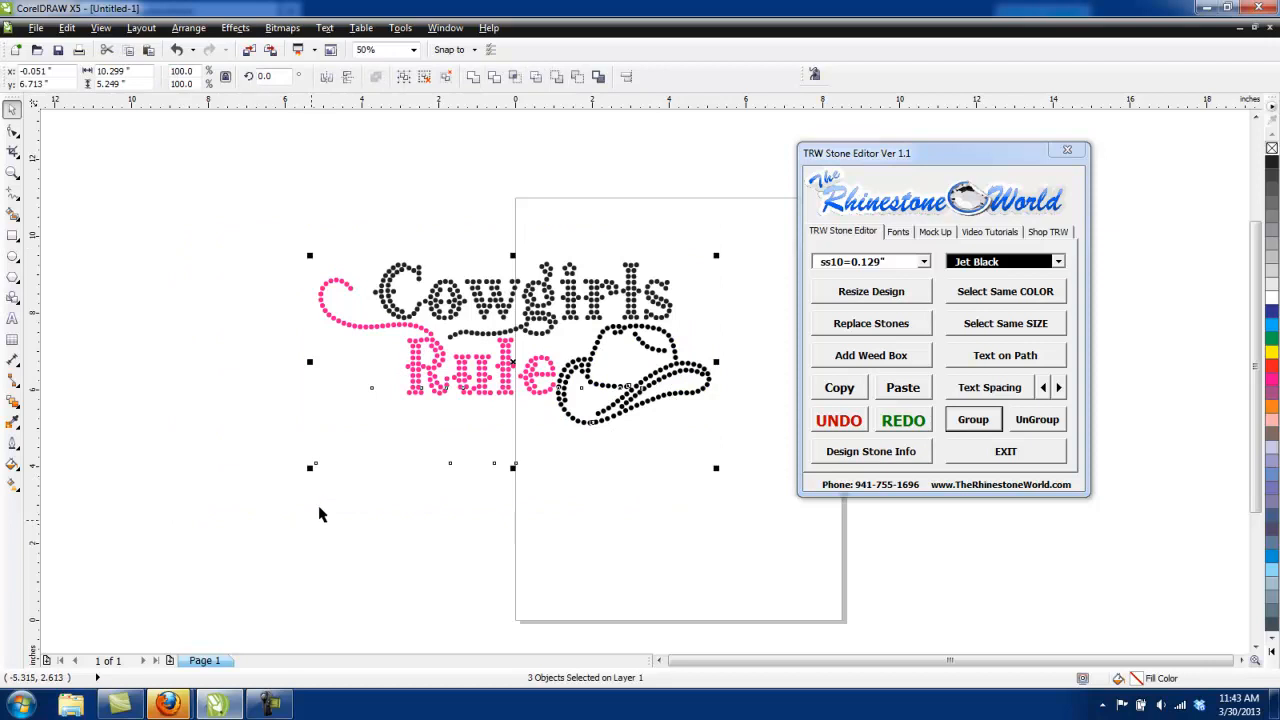
pyautogui.click(410, 522)
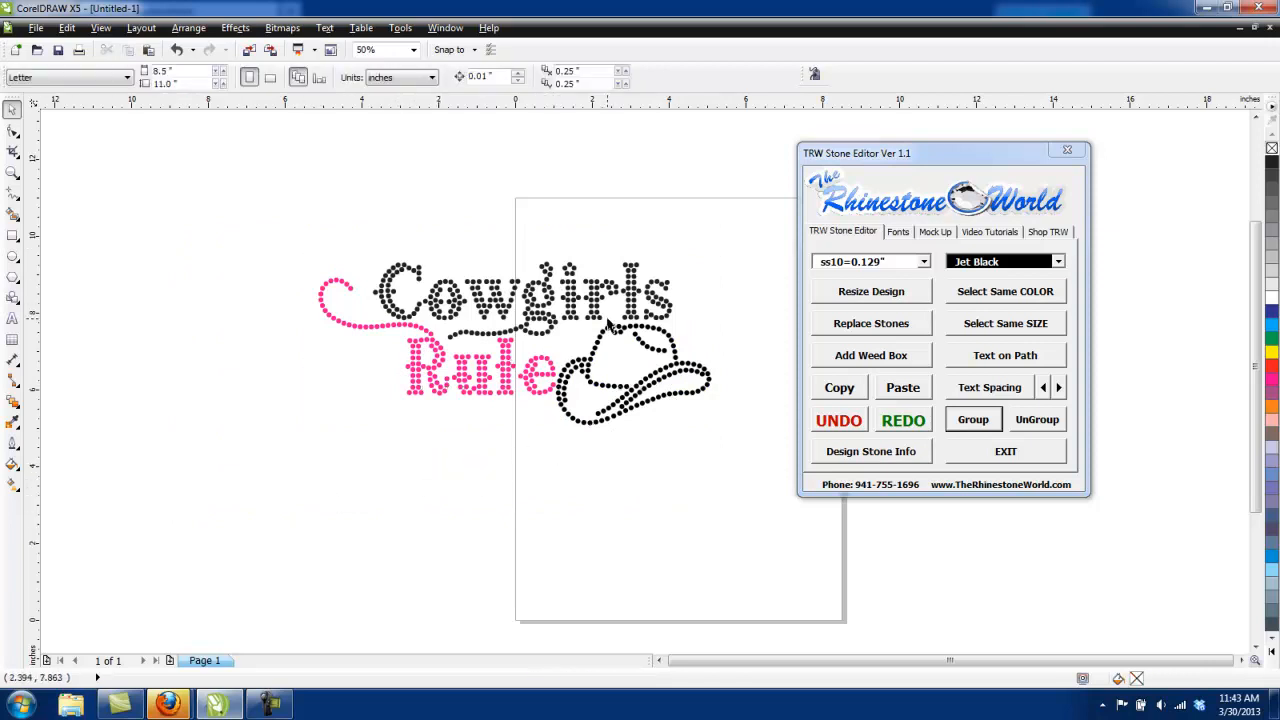
pyautogui.scroll(-2, 617, 318)
pyautogui.scroll(1, 632, 300)
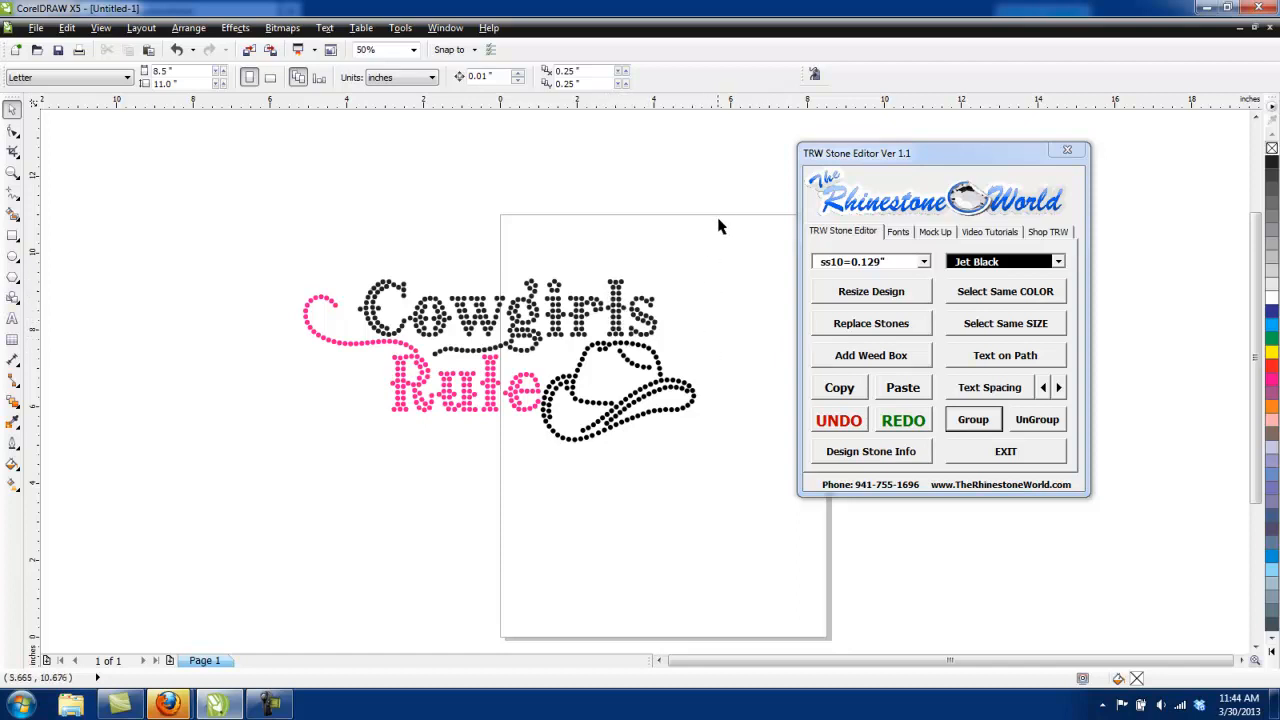
# Add a weed box around the whole Cowgirls Rule design and paste a duplicate of the box in place
pyautogui.moveTo(720, 222); pyautogui.dragTo(257, 492)
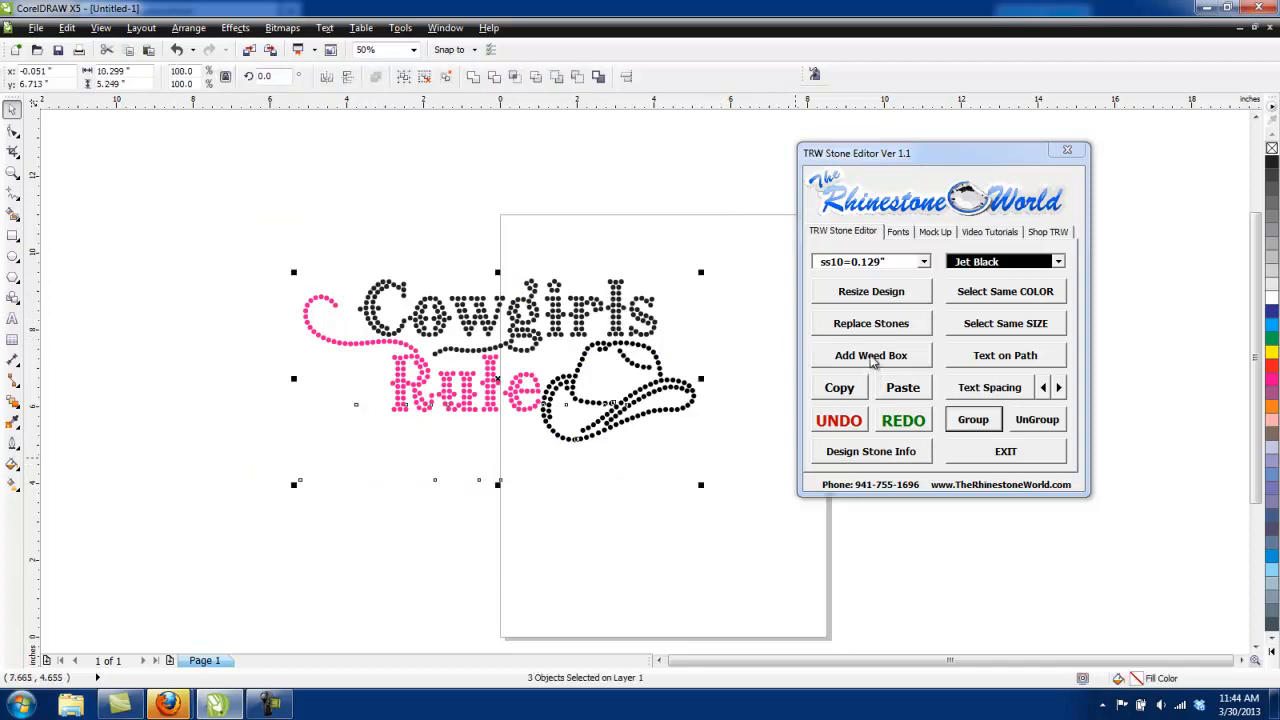
pyautogui.click(871, 356)
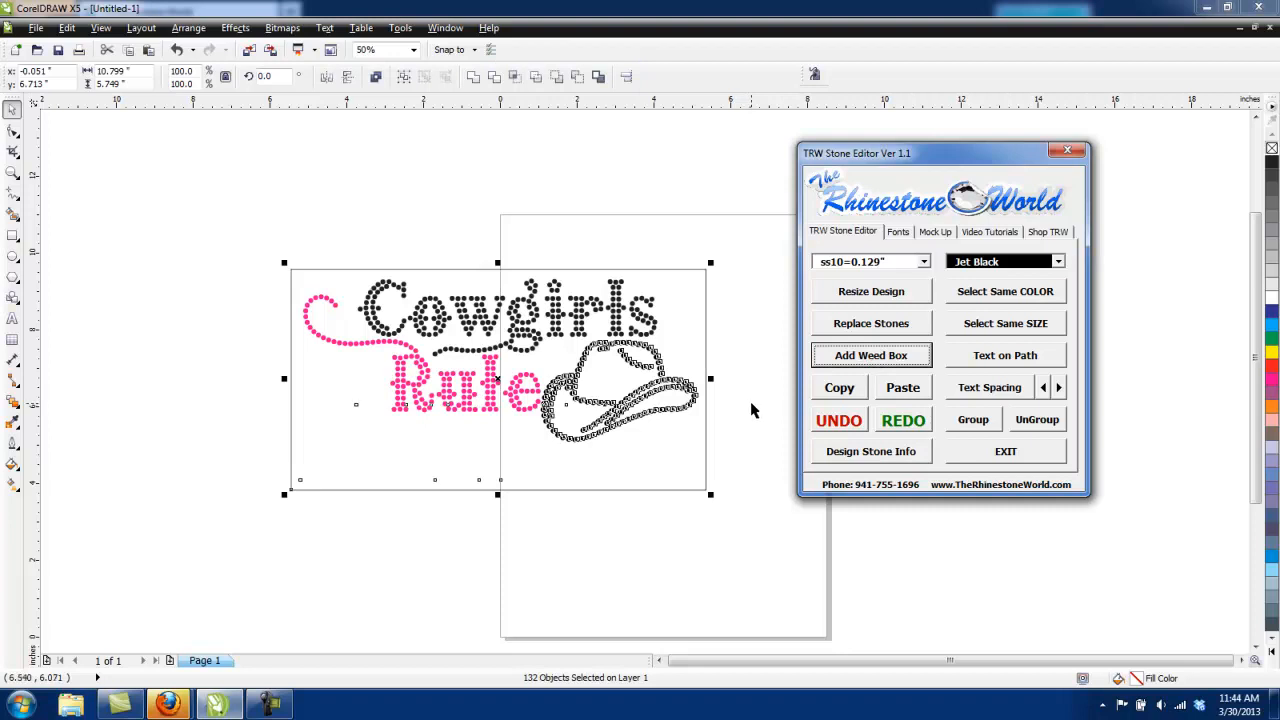
pyautogui.click(749, 410)
pyautogui.click(839, 388)
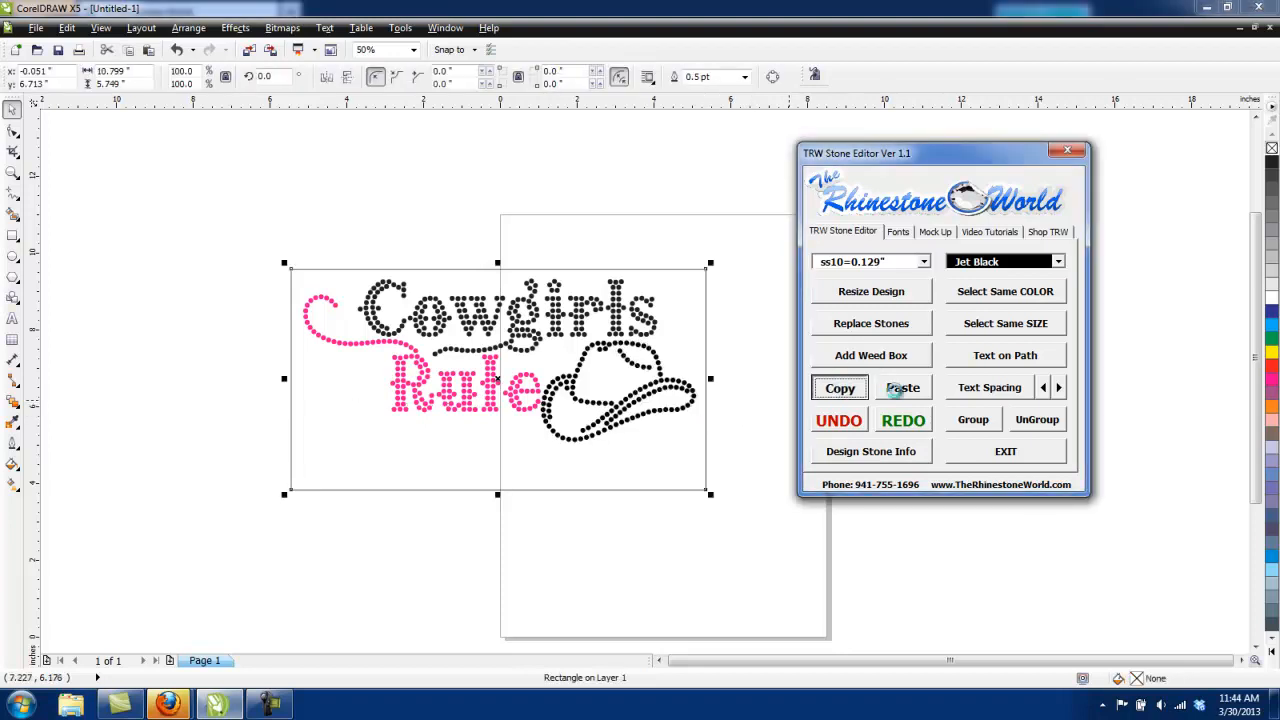
pyautogui.click(903, 388)
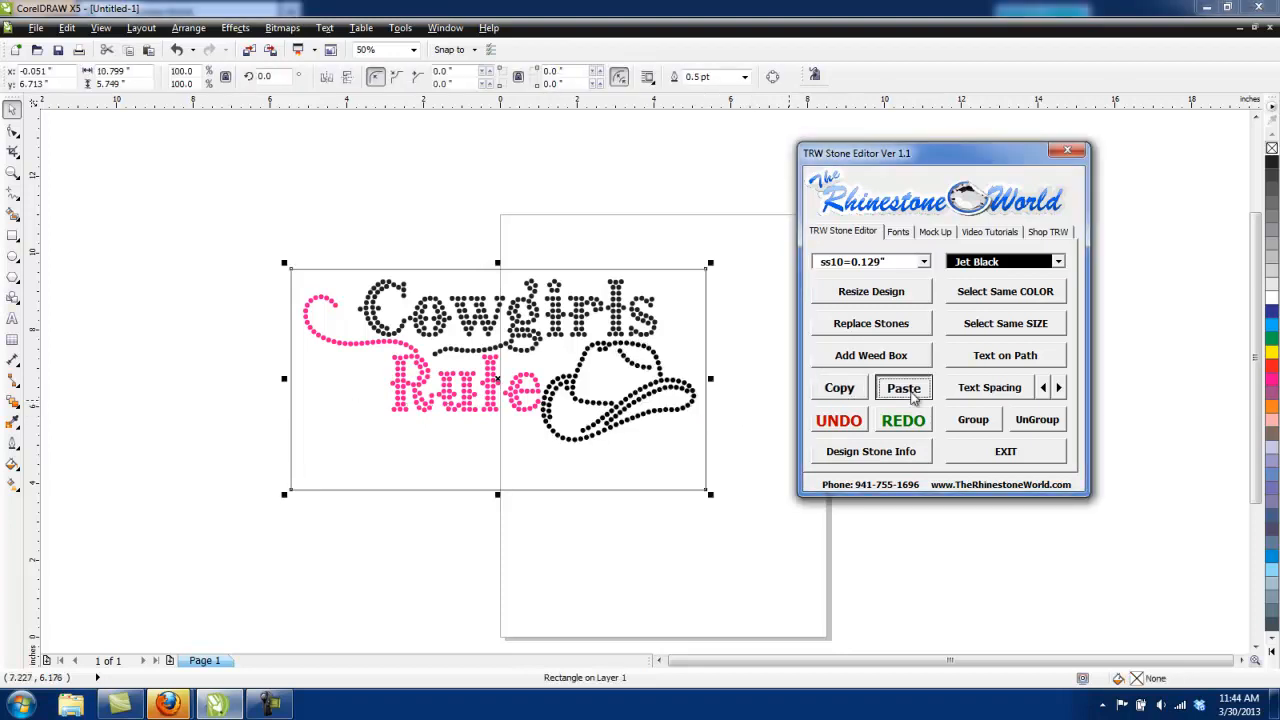
# Try to select all black stones in the design by matching the color of a hat stone
pyautogui.click(682, 386)
pyautogui.click(970, 299)
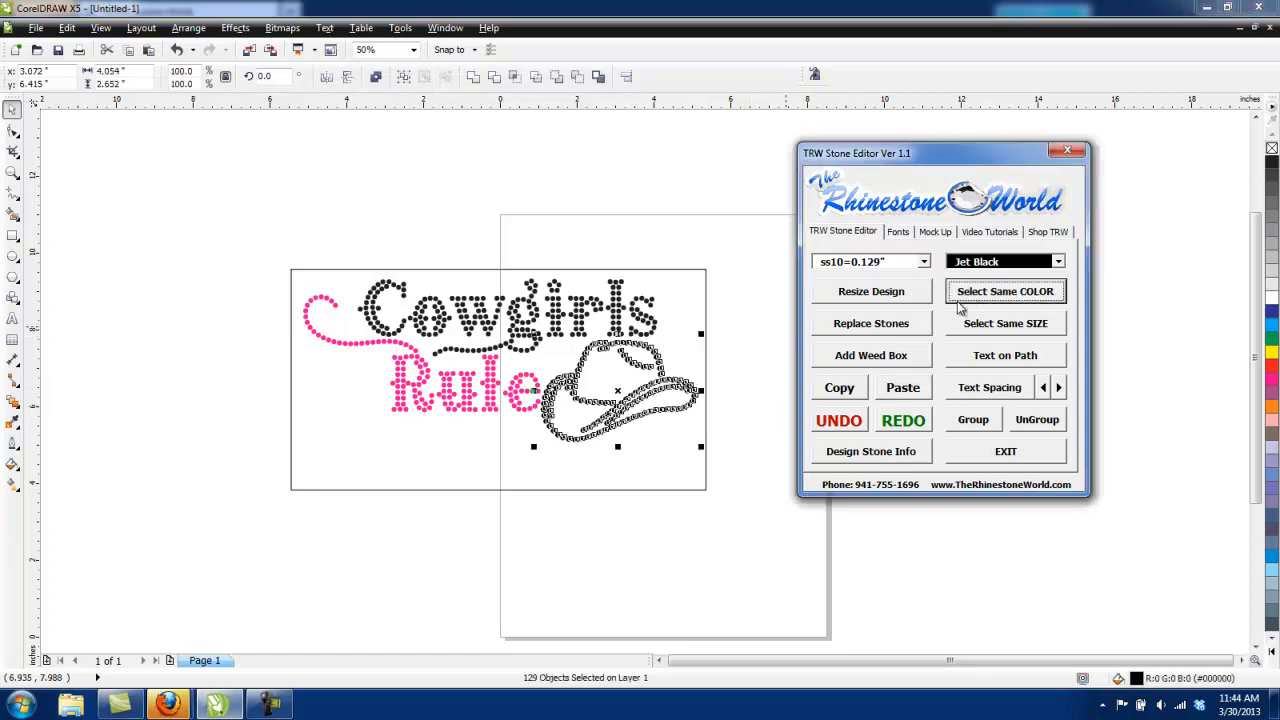
pyautogui.click(773, 334)
# Apply Resize Design with ss10=0.129" to the Cowgirls text and color its stones Jet Black
pyautogui.click(658, 310)
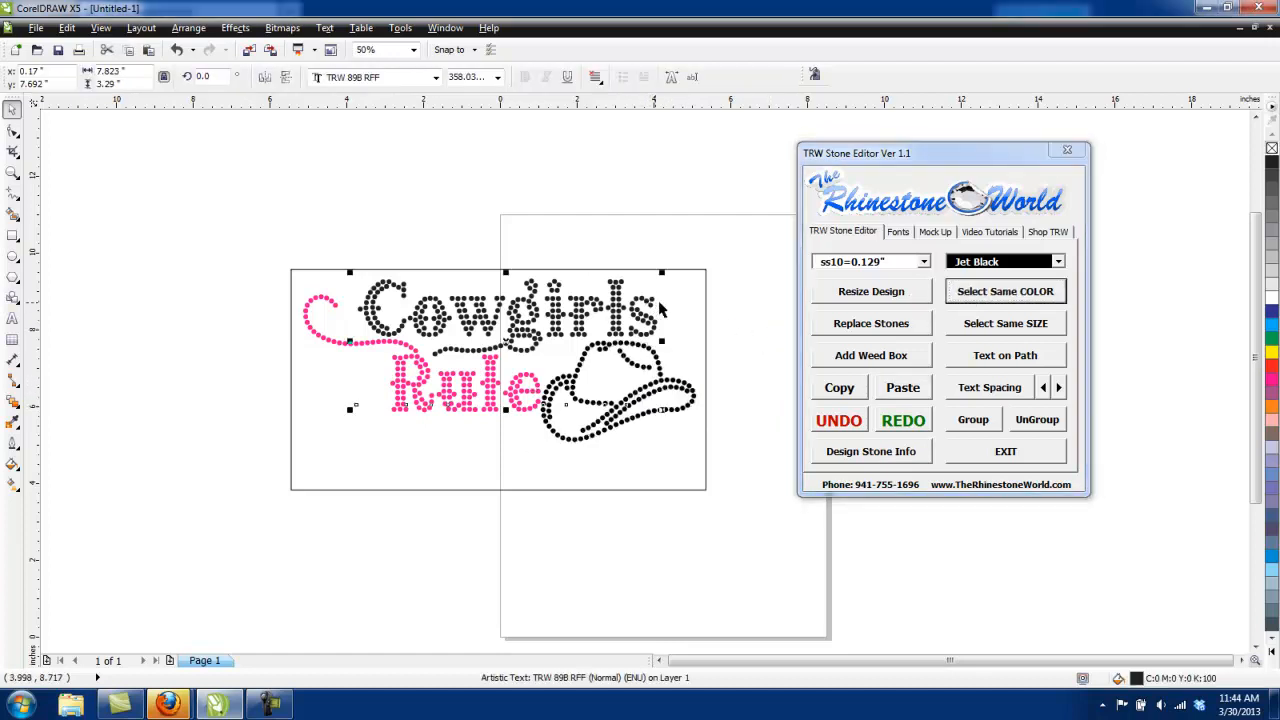
pyautogui.click(852, 296)
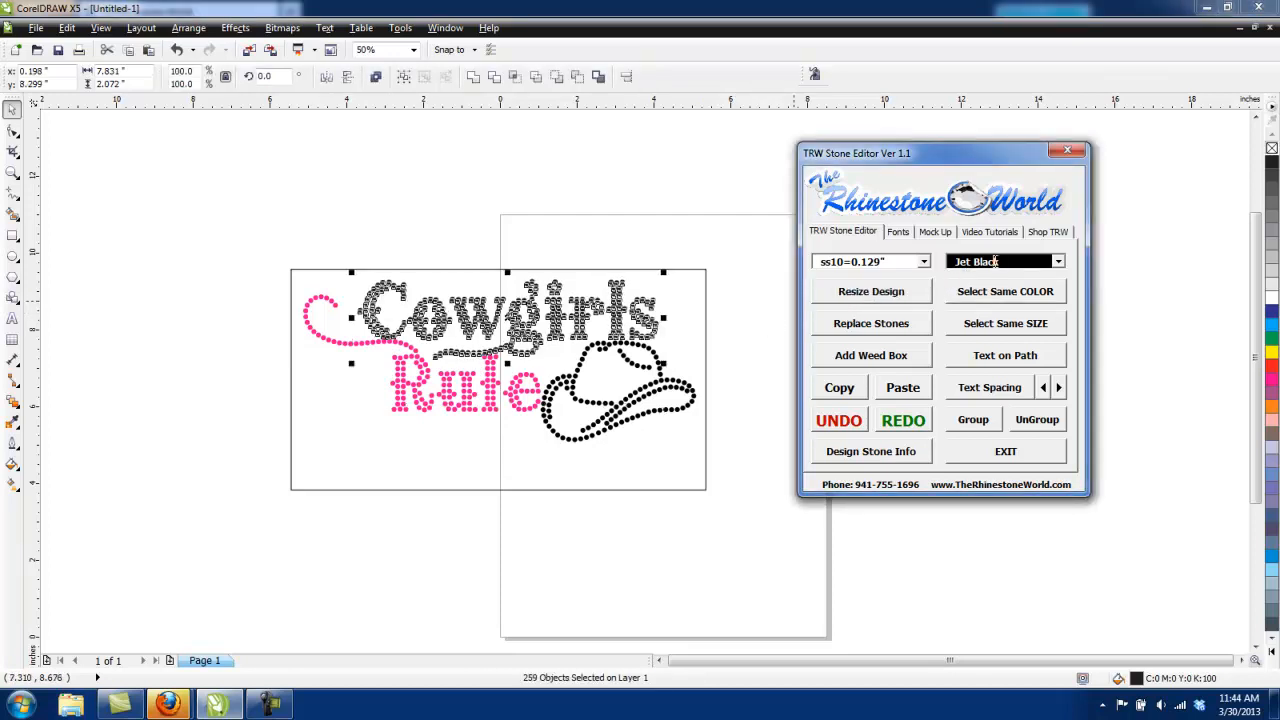
pyautogui.click(686, 350)
pyautogui.click(733, 353)
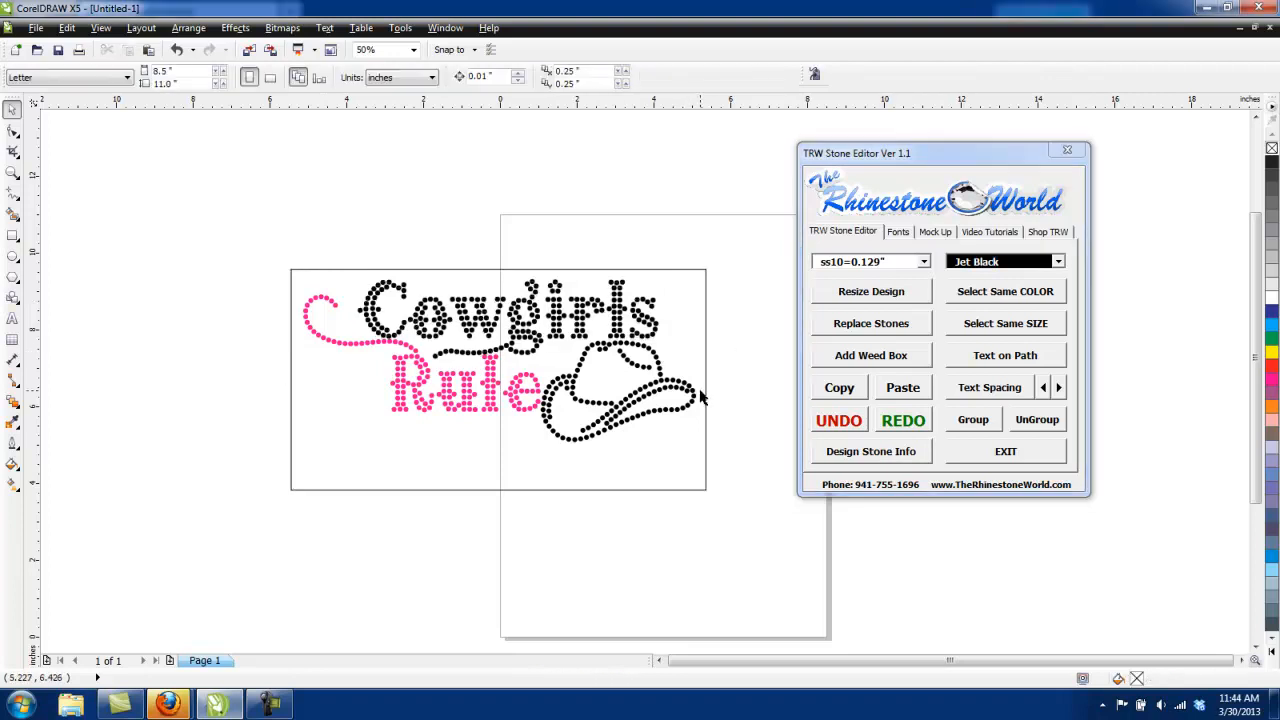
# Try moving all Jet Black stones and one weed box above the pink Rule text, and undo the move
pyautogui.click(698, 391)
pyautogui.click(685, 393)
pyautogui.click(984, 293)
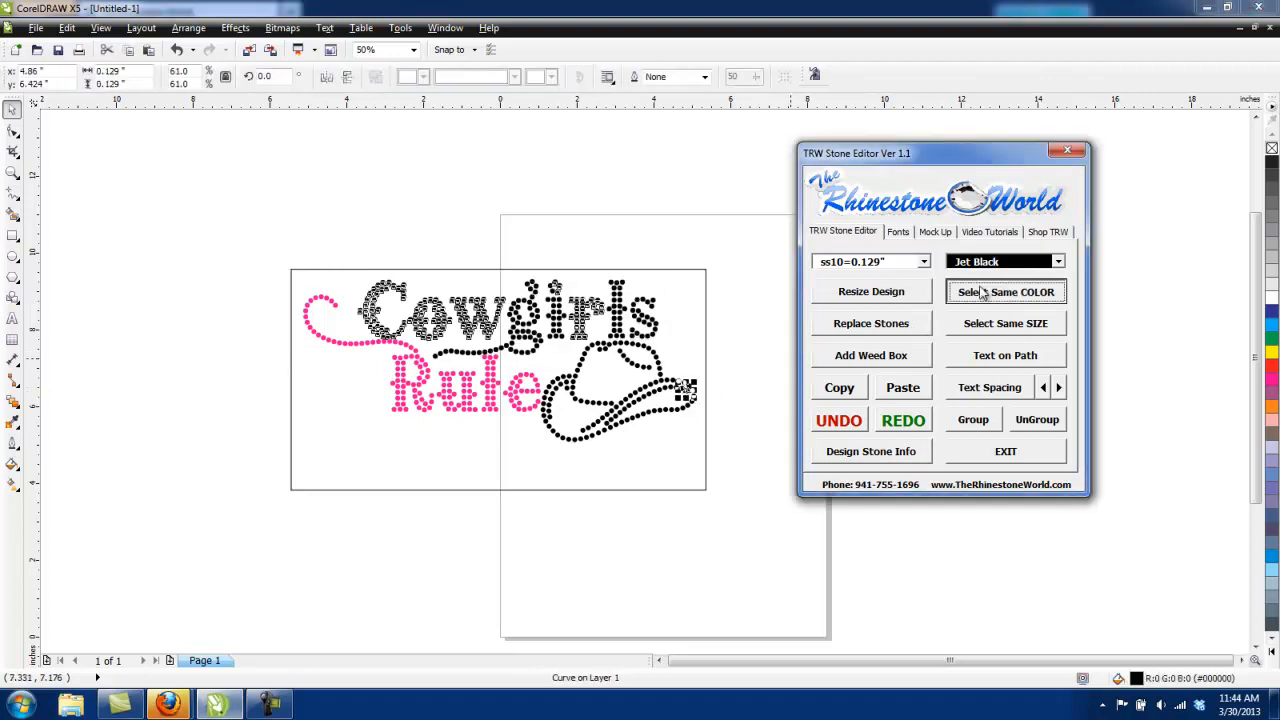
pyautogui.keyDown('shift'); pyautogui.click(706, 352); pyautogui.keyUp('shift')
pyautogui.moveTo(706, 420); pyautogui.dragTo(697, 198)
pyautogui.scroll(-1, 731, 340)
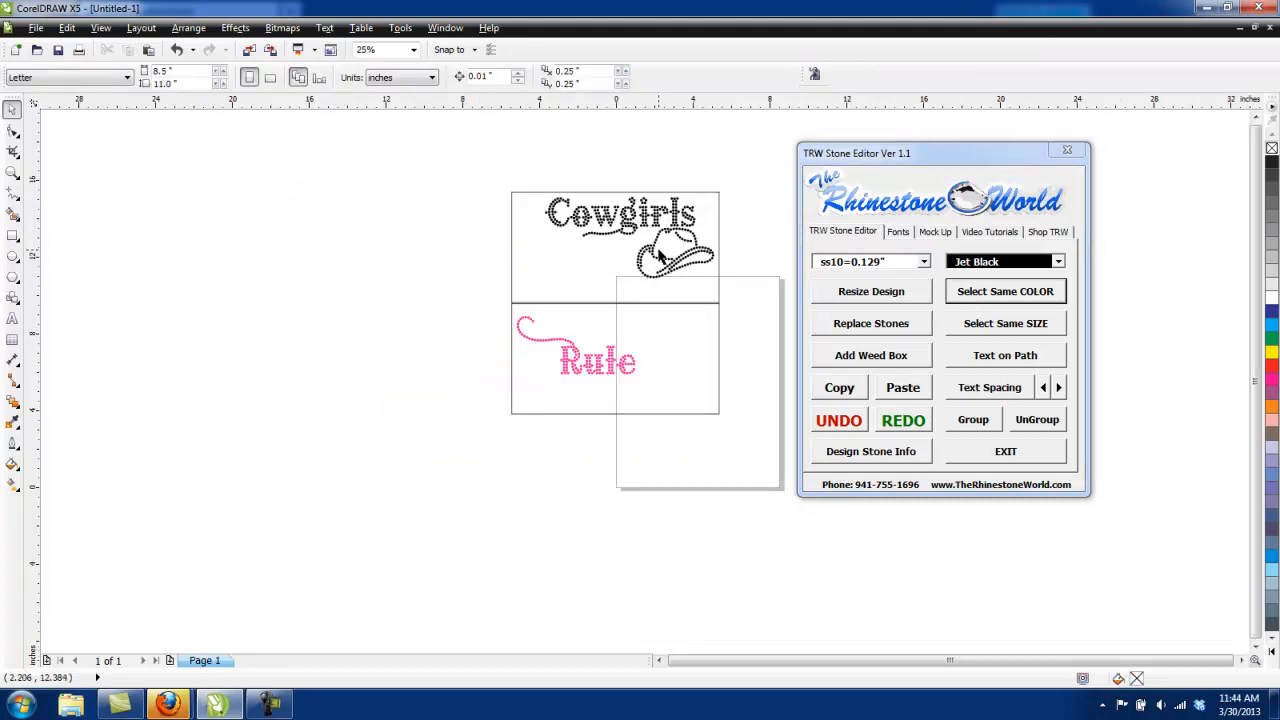
pyautogui.hotkey('ctrl', 'z')
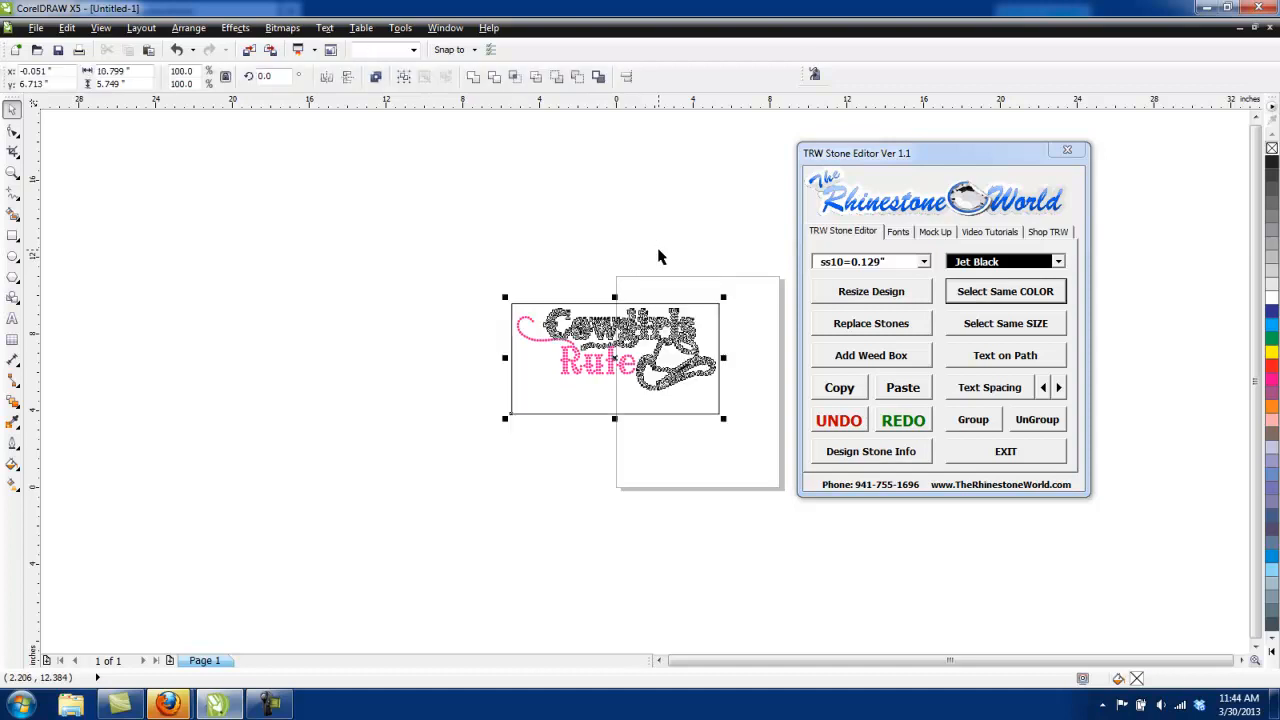
pyautogui.click(746, 337)
pyautogui.scroll(1, 731, 340)
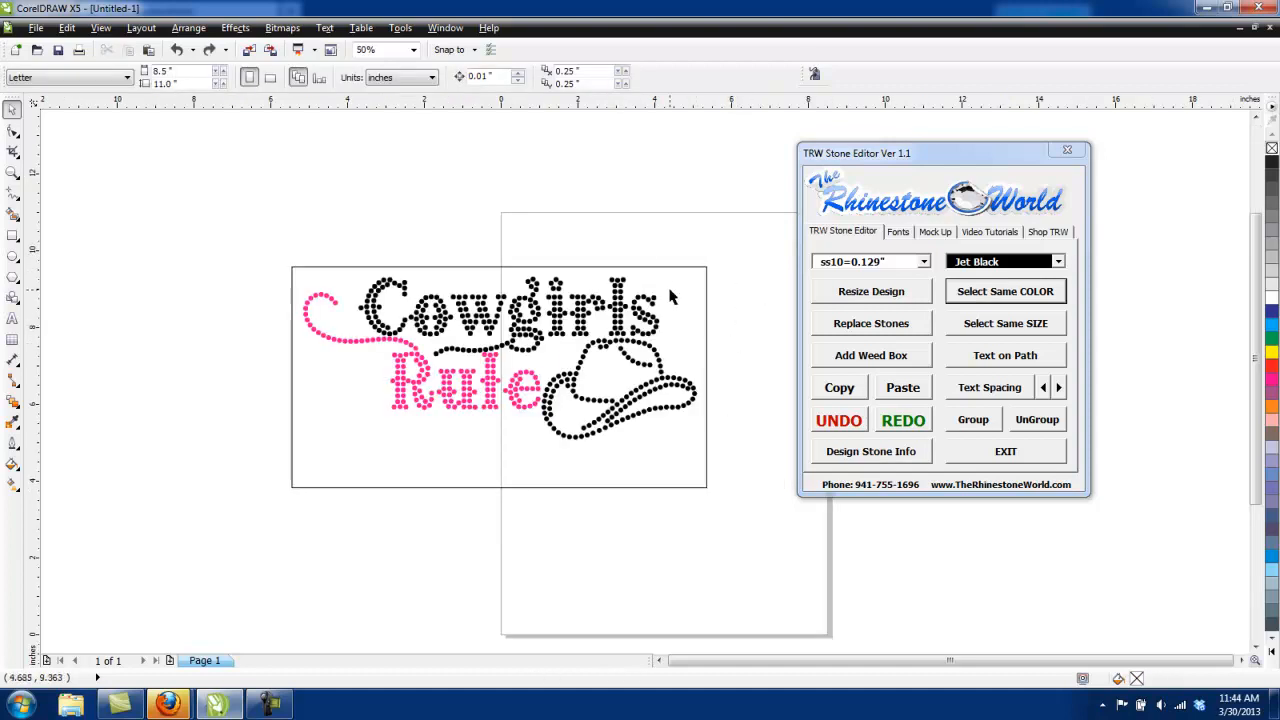
# Delete both weed boxes around the Cowgirls Rule design
pyautogui.click(707, 353)
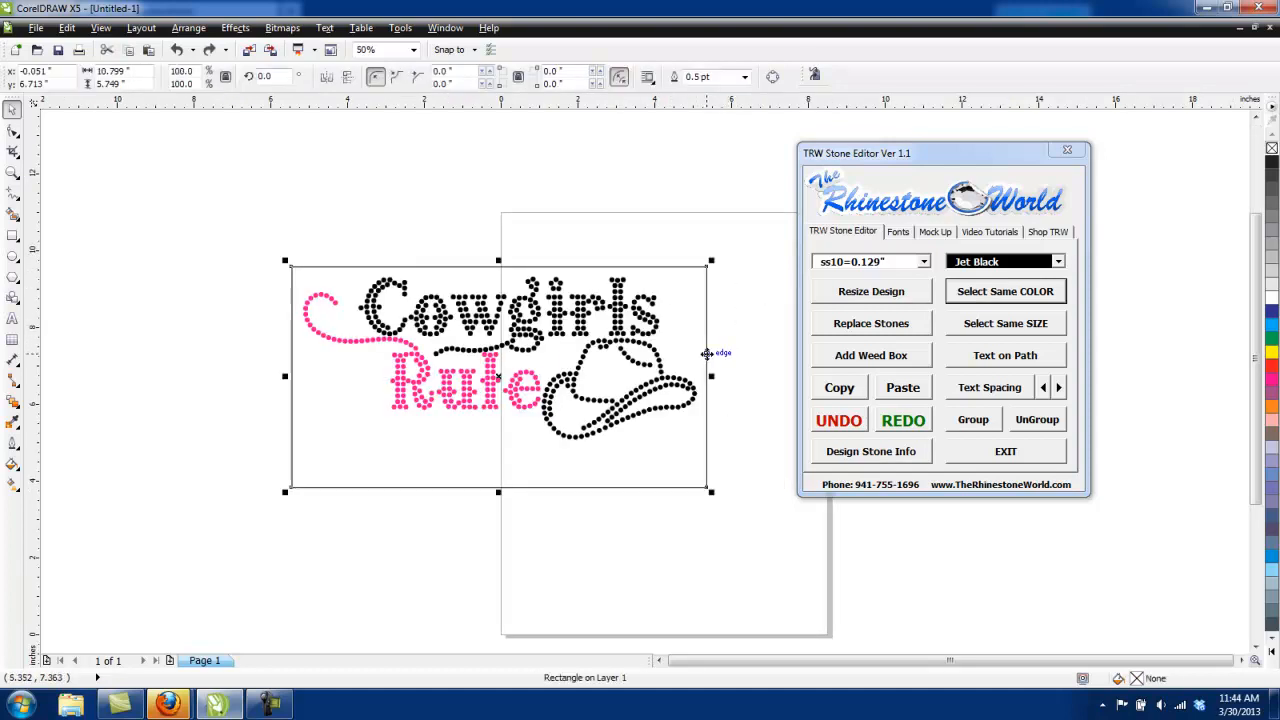
pyautogui.press('Delete')
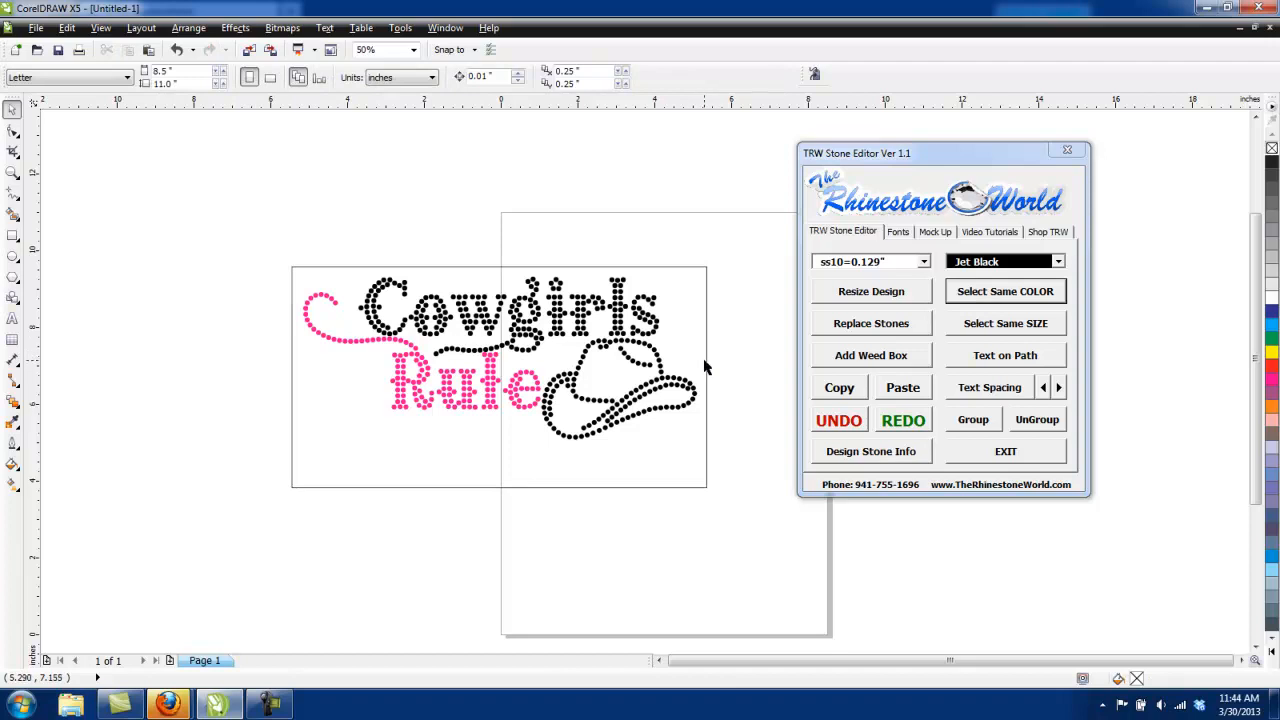
pyautogui.click(705, 367)
pyautogui.press('Delete')
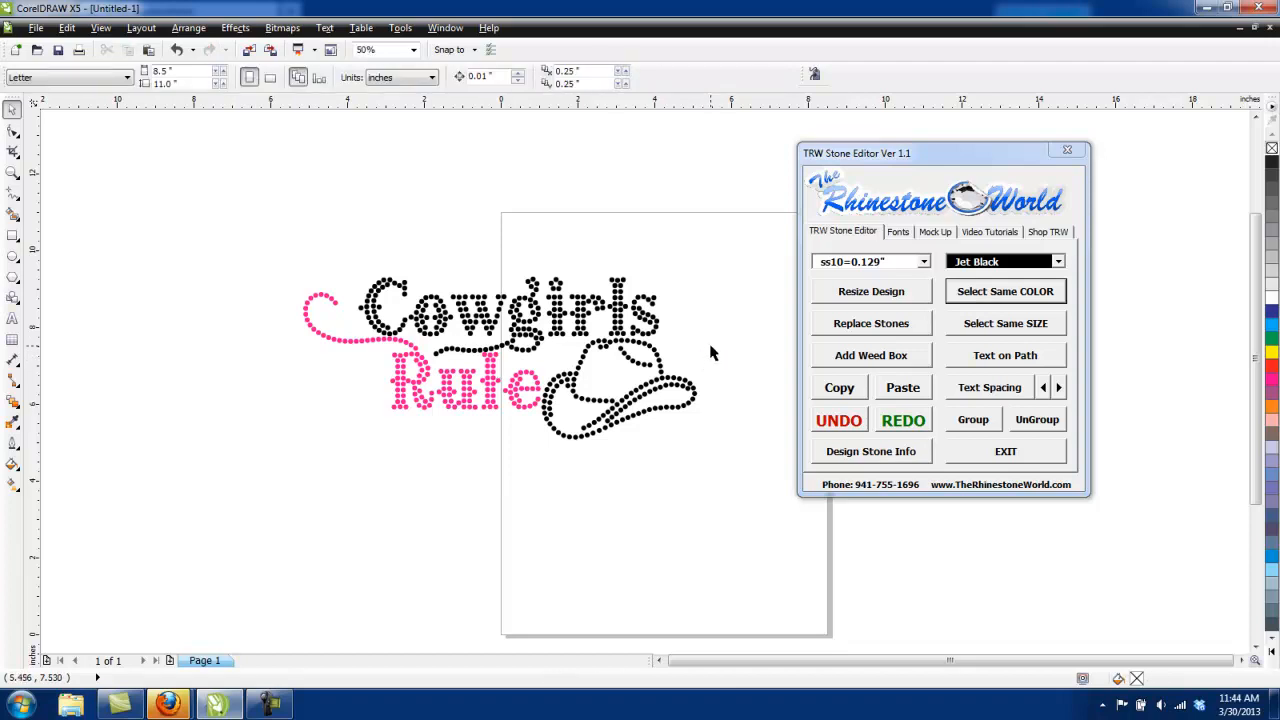
# Delete the whole Cowgirls Rule design with its hat and swirls from the workspace
pyautogui.moveTo(916, 160); pyautogui.dragTo(914, 167)
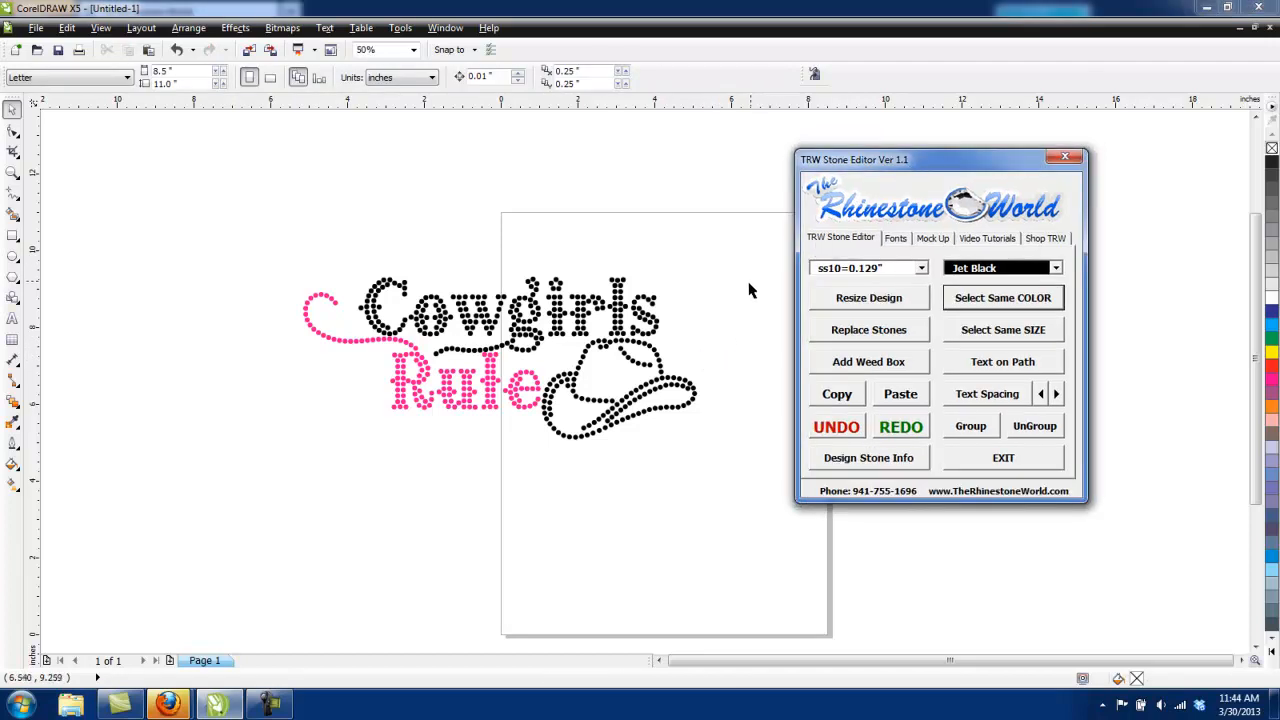
pyautogui.moveTo(731, 240); pyautogui.dragTo(211, 525)
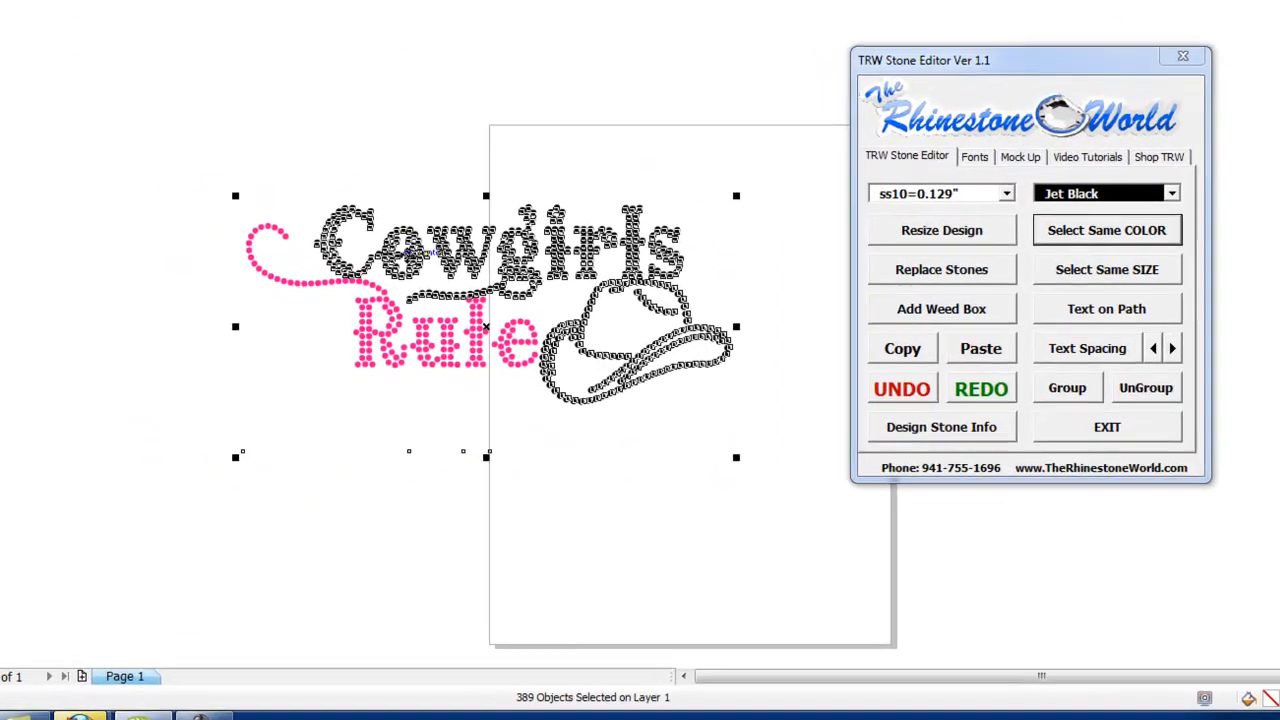
pyautogui.press('Delete')
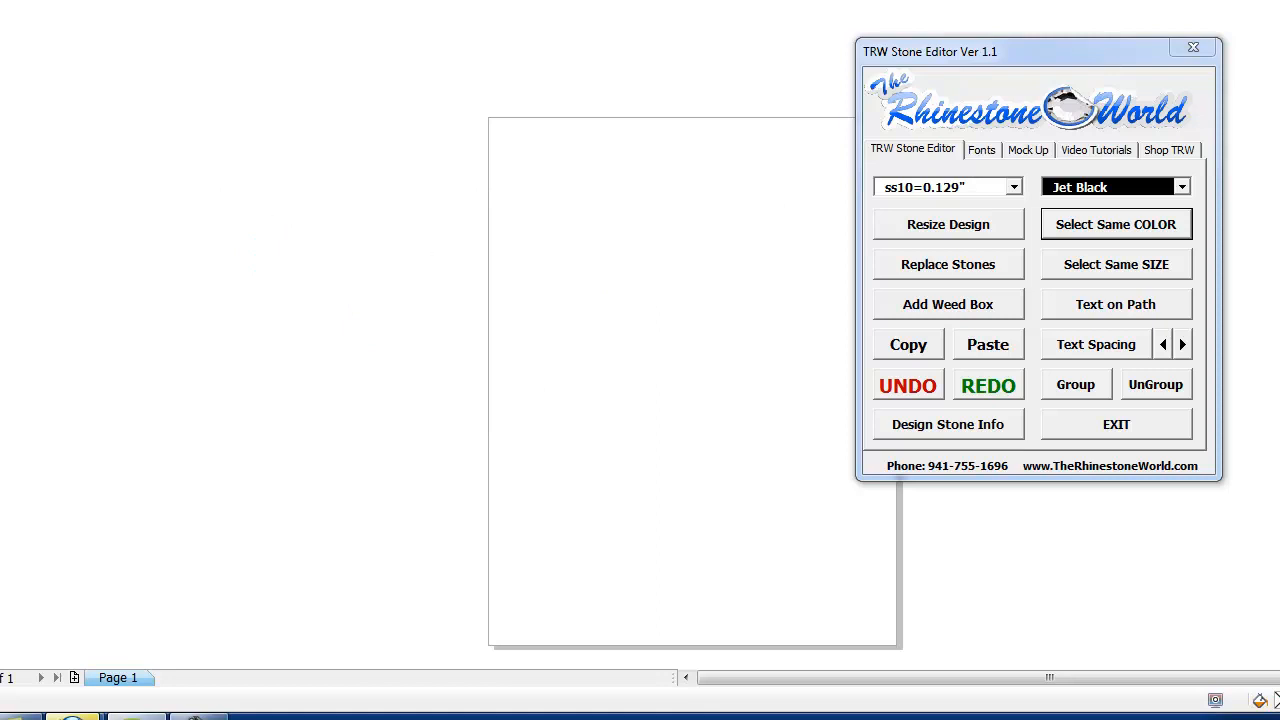
# Add the enlarged artistic text "This Font is Cool" on the page in the TRW 120 RFF font
pyautogui.click(519, 301)
pyautogui.write('This Font is Cool')
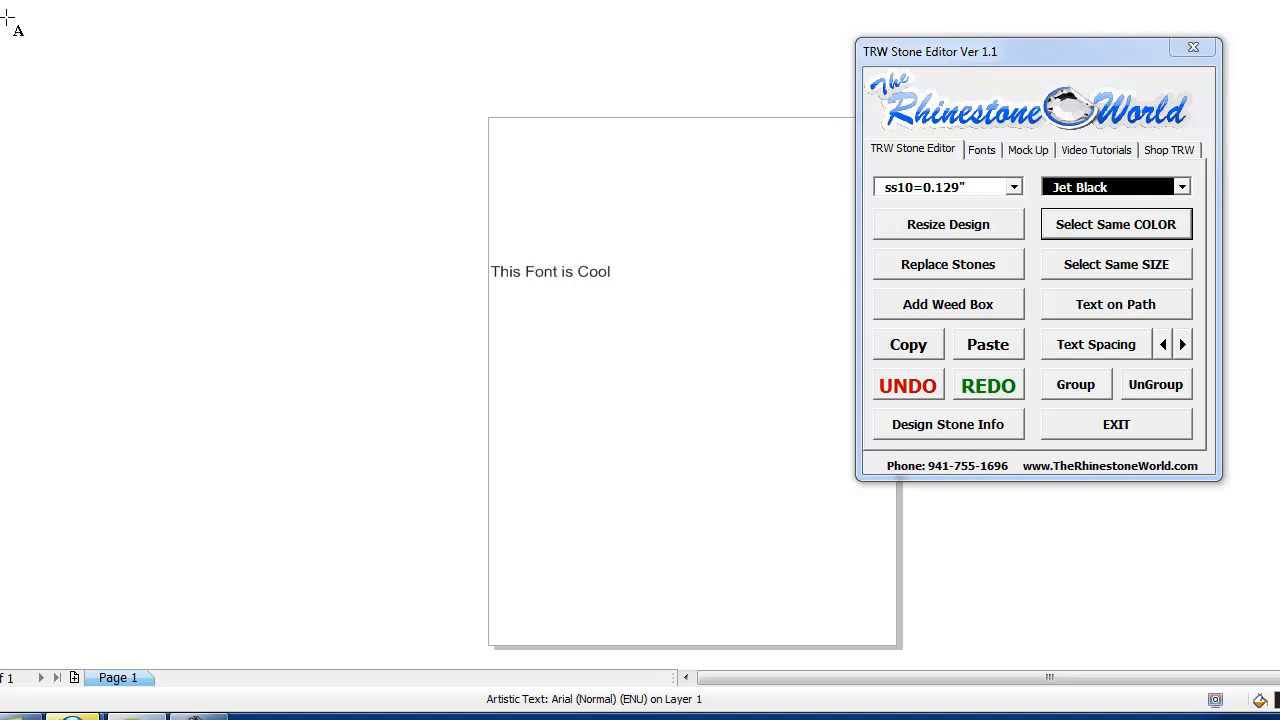
pyautogui.click(549, 271)
pyautogui.moveTo(619, 262); pyautogui.dragTo(786, 169)
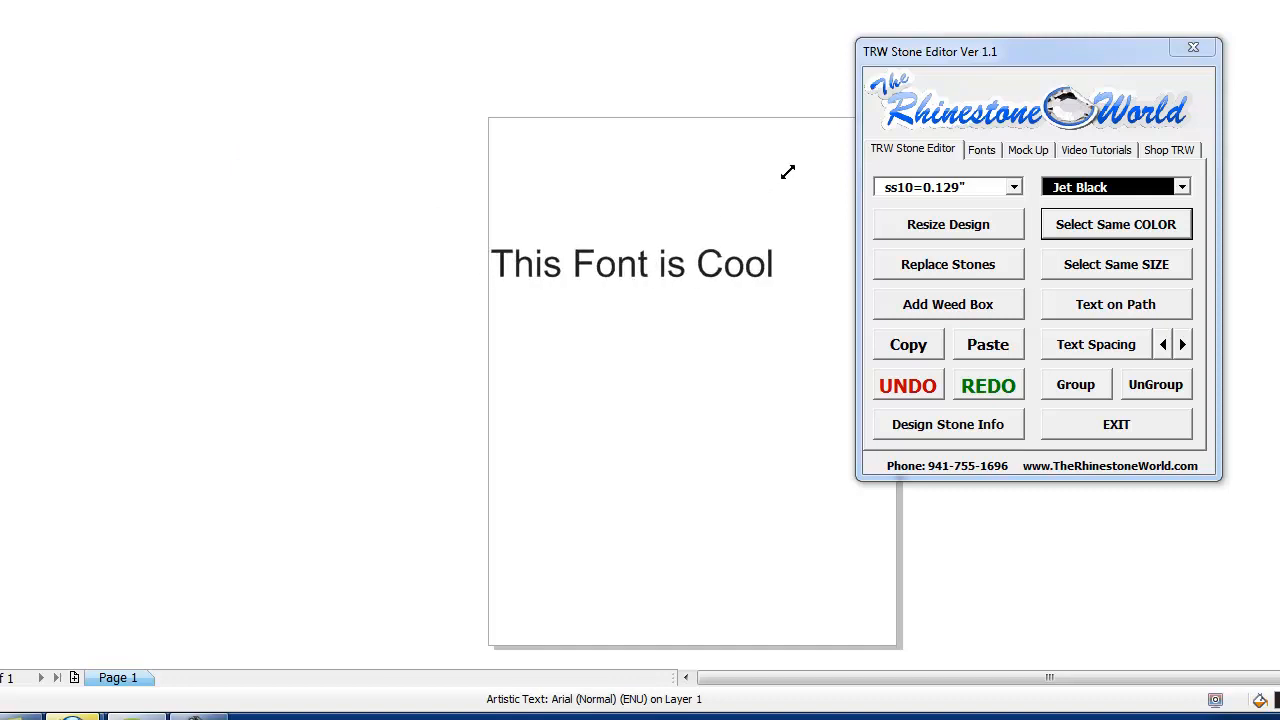
pyautogui.click(979, 151)
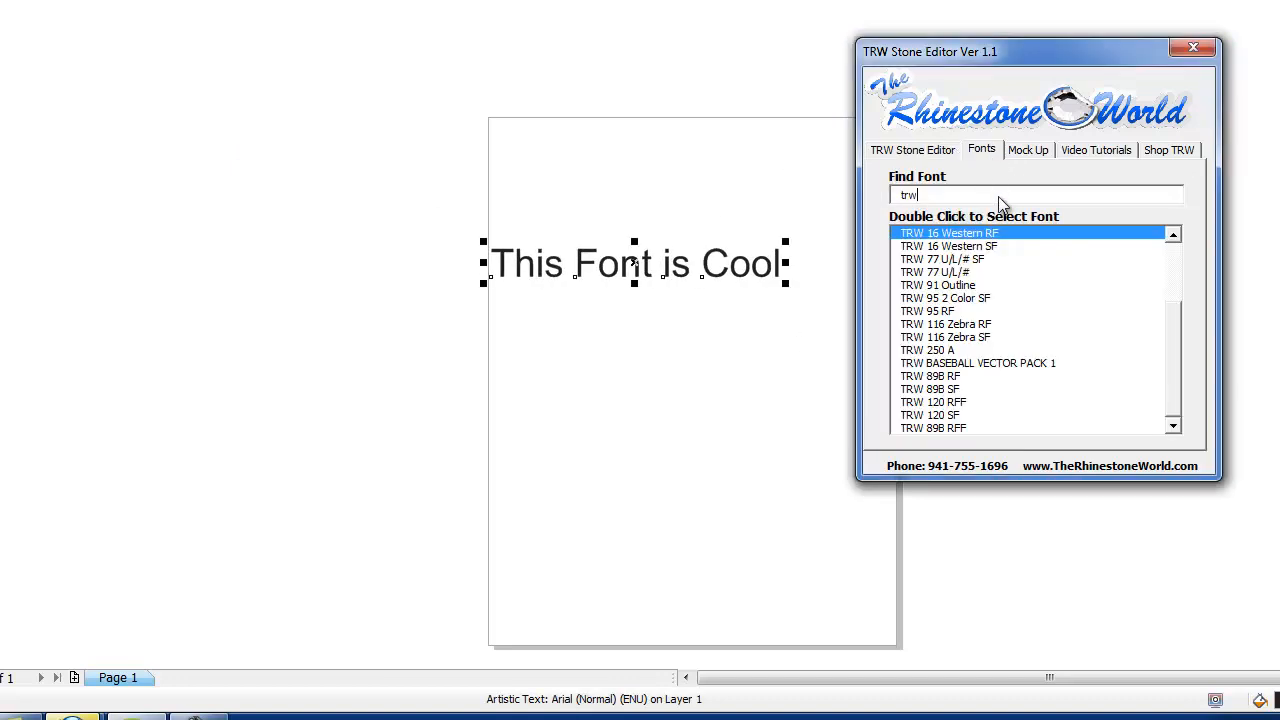
pyautogui.doubleClick(956, 404)
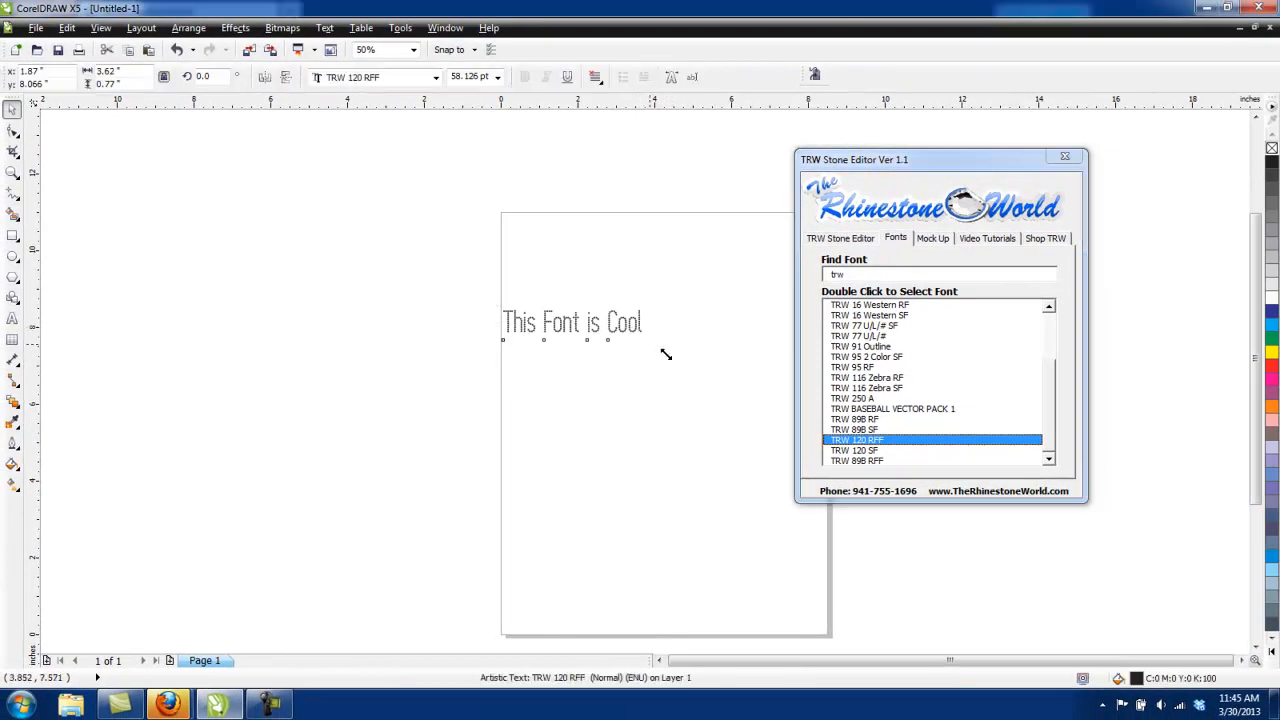
# Try Resize Design with ss10=0.129" on the "This Font is Cool" text, and undo it
pyautogui.click(840, 238)
pyautogui.click(860, 297)
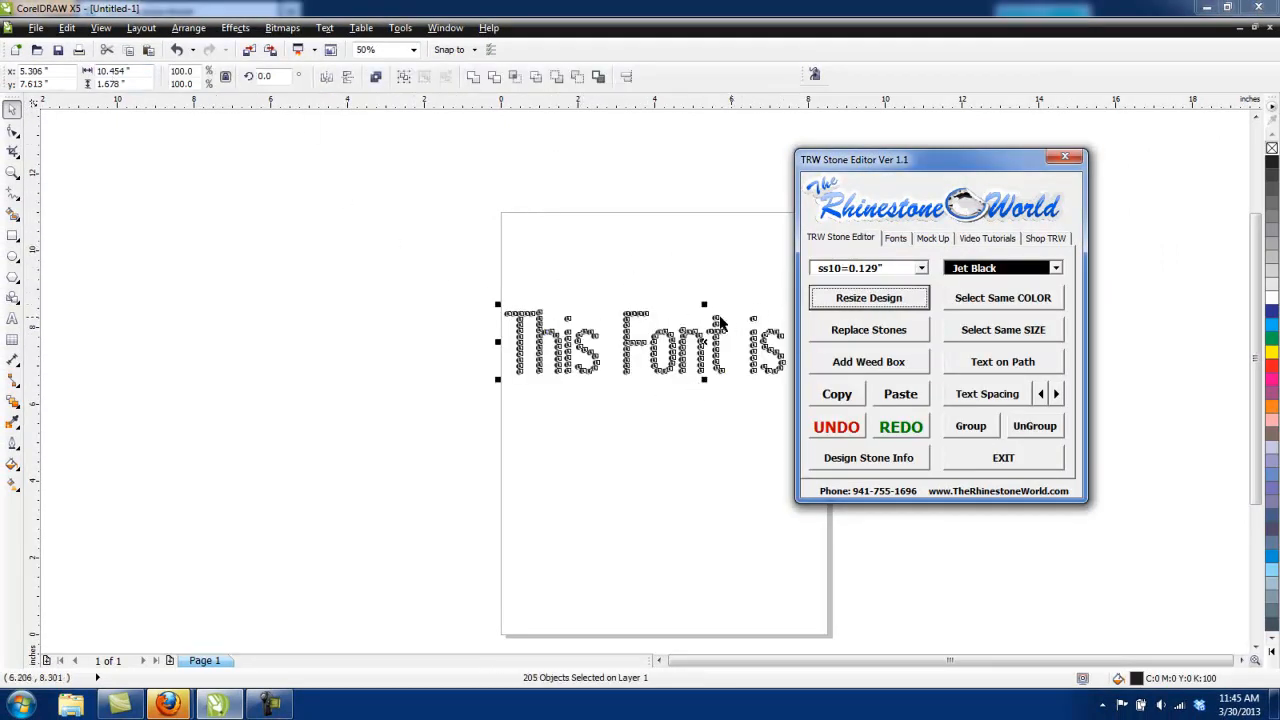
pyautogui.click(826, 426)
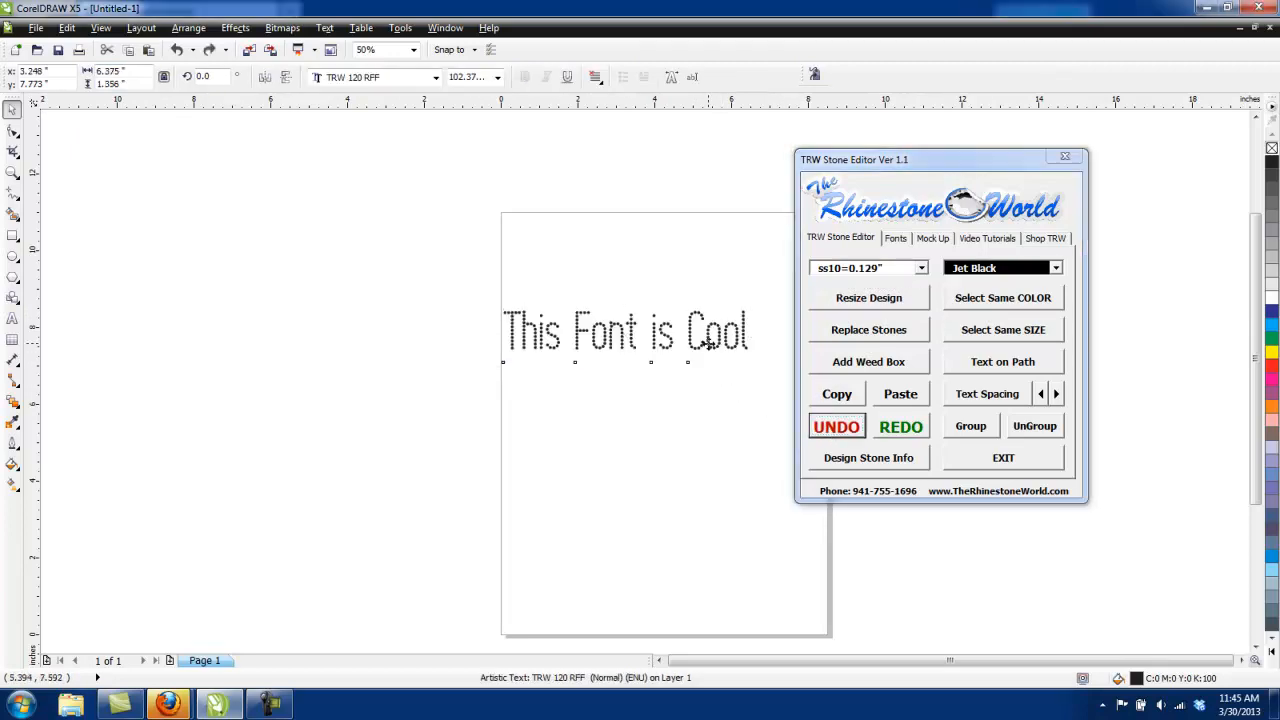
# Enlarge the "This Font is Cool" text to about 10.5" wide and 2.2" high, shifted partly off the page beside the Stone Editor
pyautogui.moveTo(700, 343); pyautogui.dragTo(608, 387)
pyautogui.moveTo(670, 345); pyautogui.dragTo(799, 258)
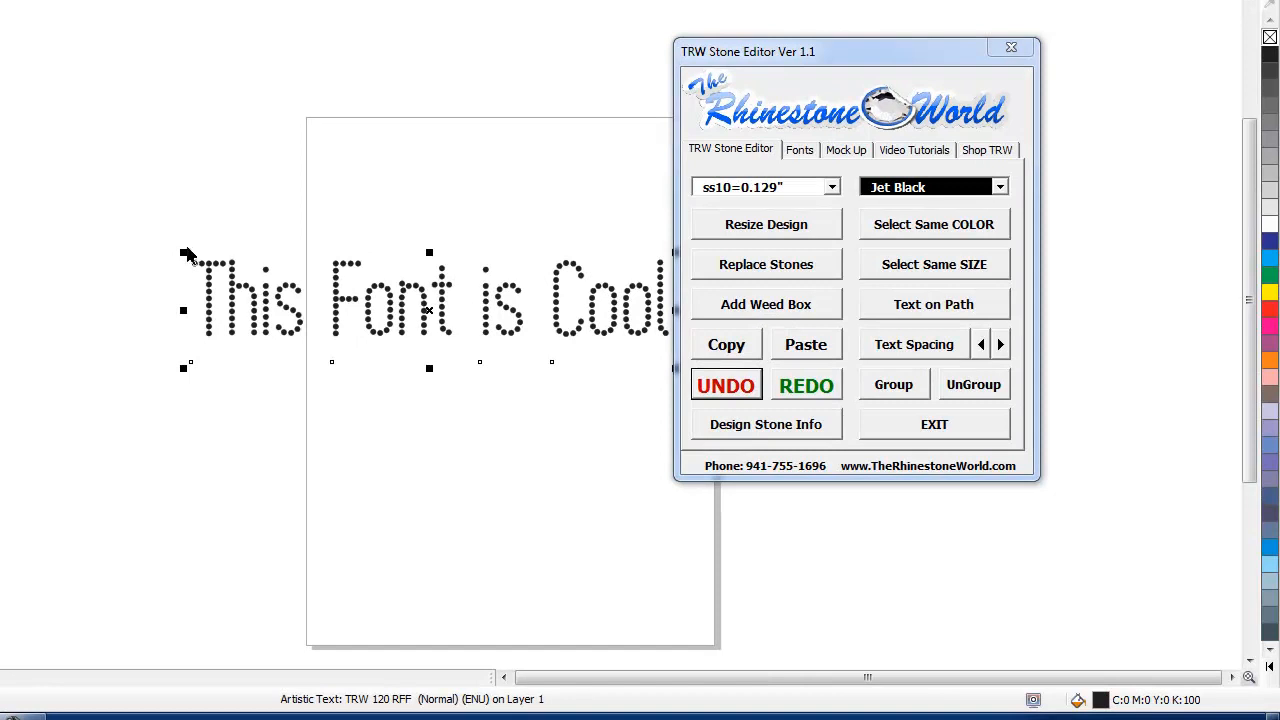
pyautogui.moveTo(185, 253); pyautogui.dragTo(160, 248)
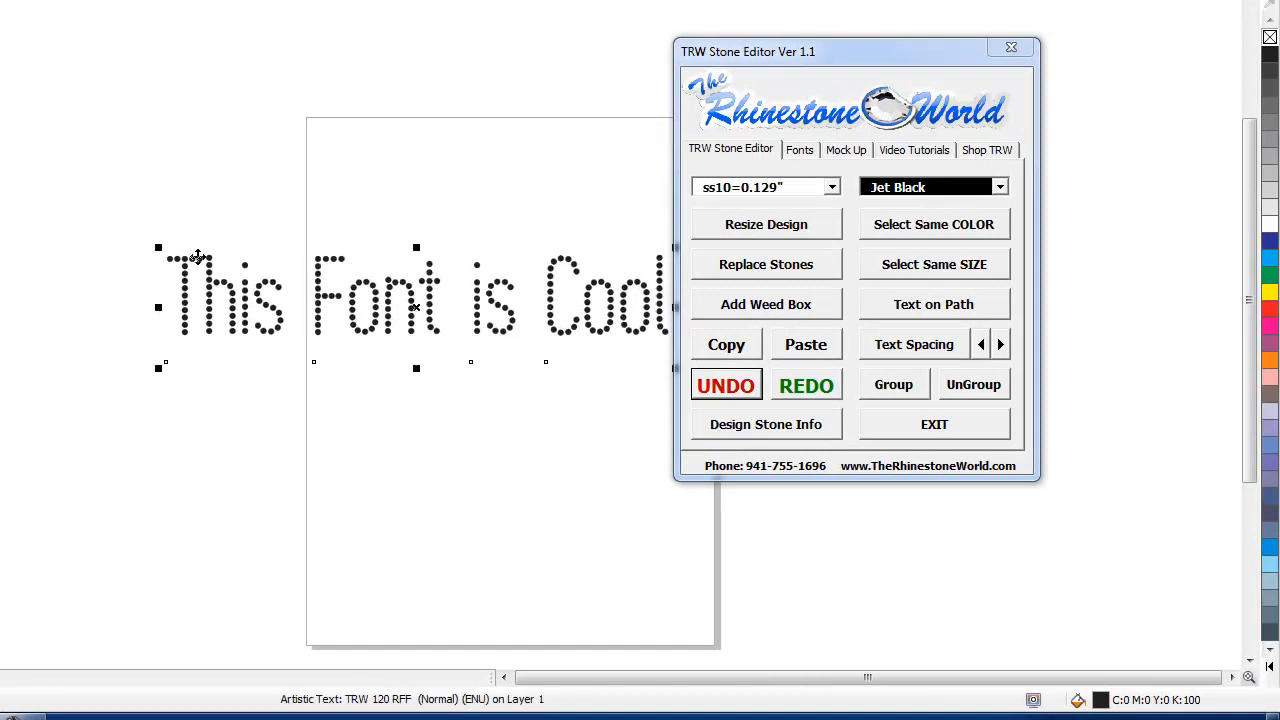
pyautogui.moveTo(377, 287); pyautogui.dragTo(315, 223)
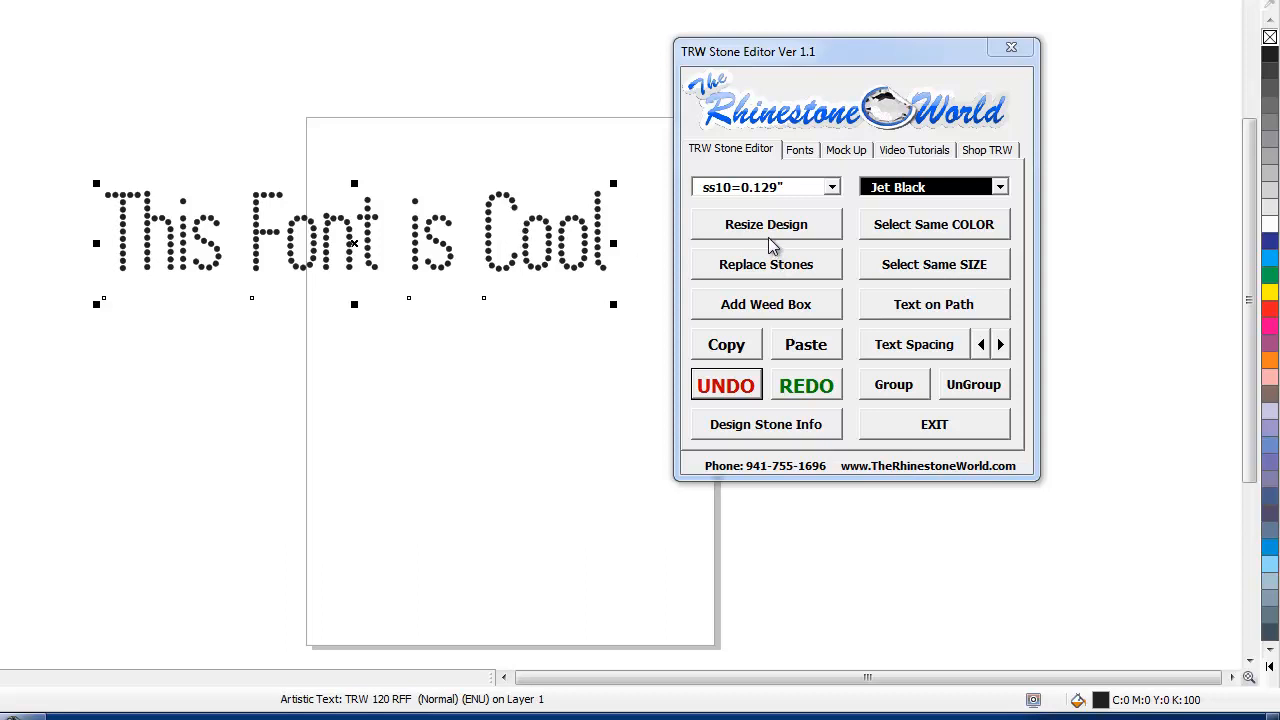
# Replace the entire "This Font is Cool" text with the capitals "AB"
pyautogui.click(560, 310)
pyautogui.click(541, 271)
pyautogui.doubleClick(561, 258)
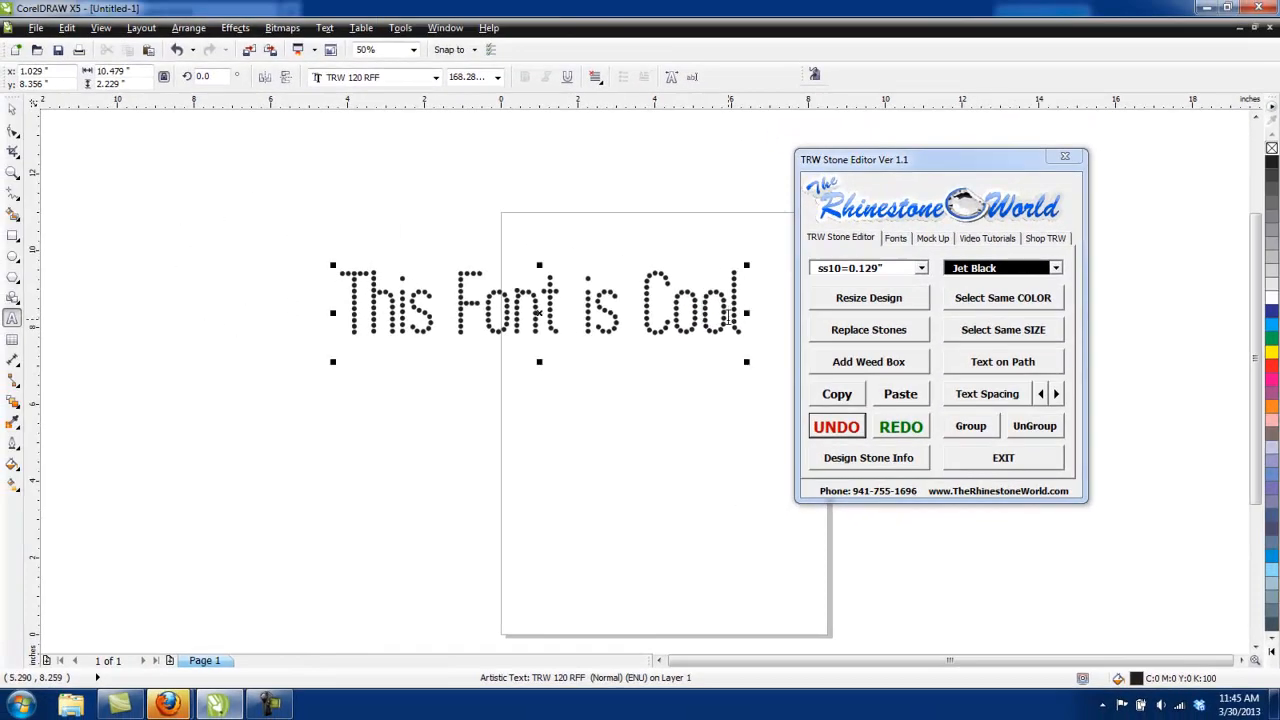
pyautogui.moveTo(606, 248); pyautogui.dragTo(600, 247)
pyautogui.moveTo(736, 318); pyautogui.dragTo(330, 292)
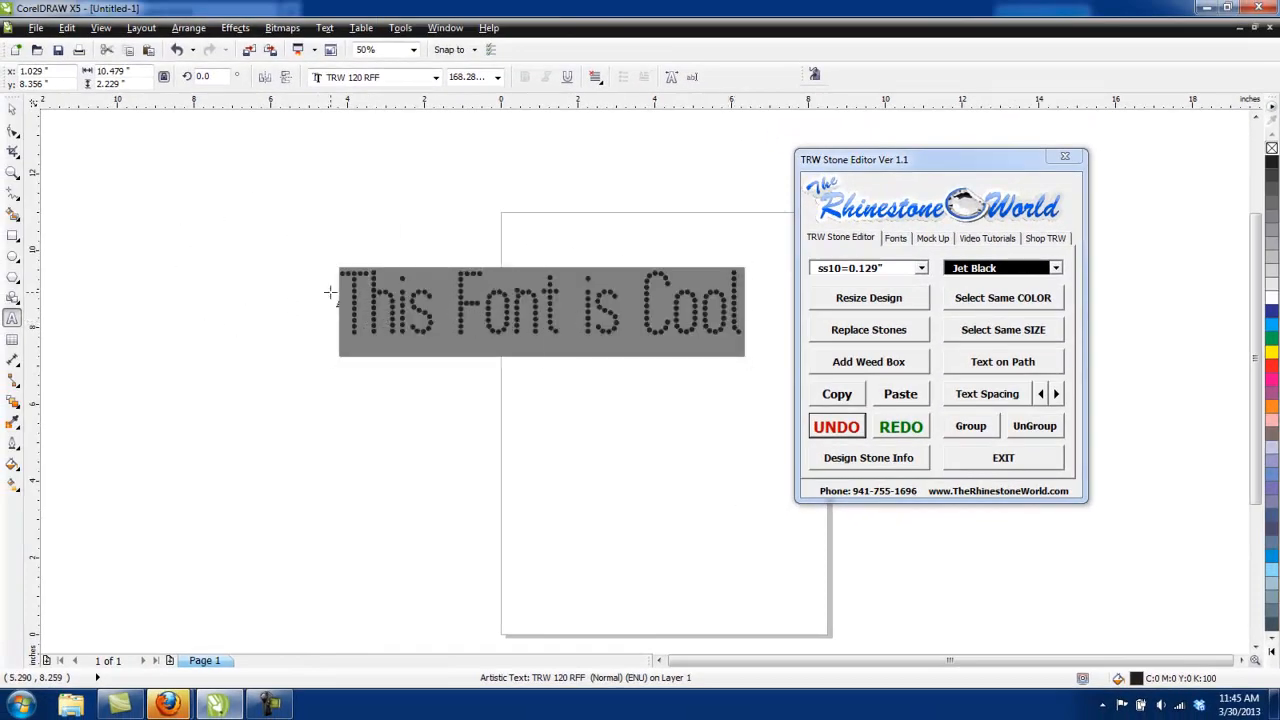
pyautogui.write('AB')
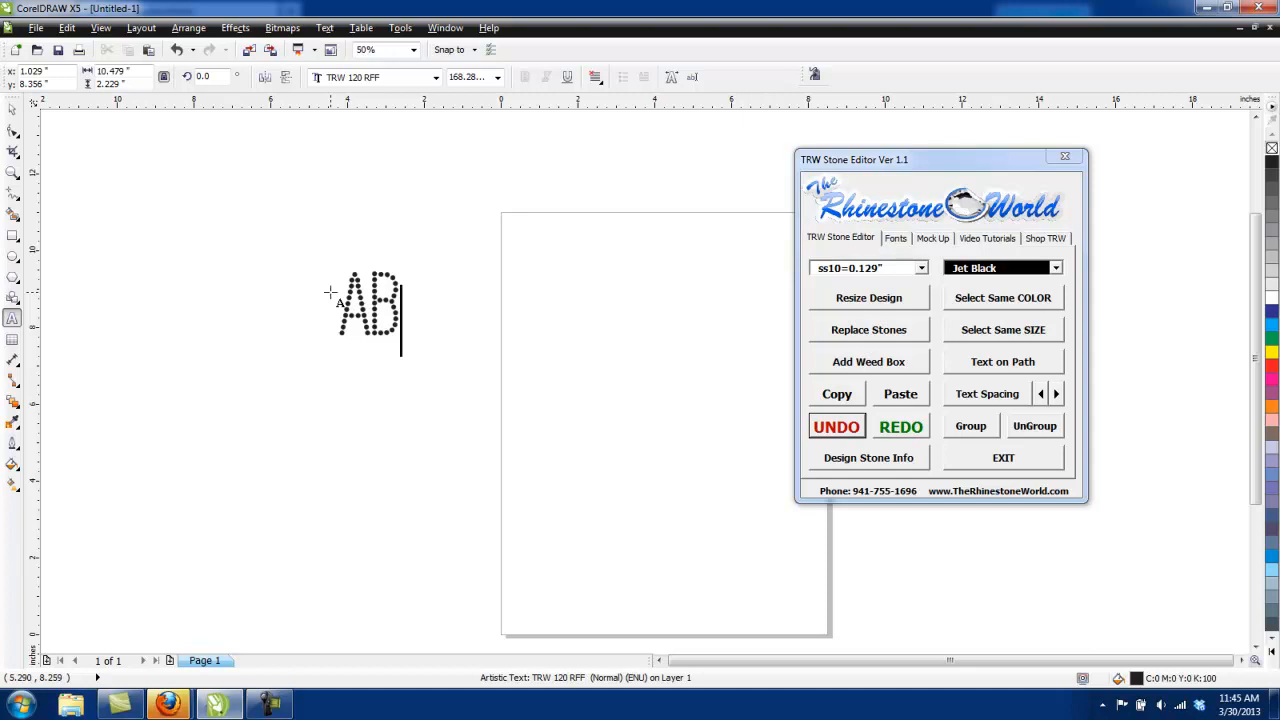
# Try the digits "2345" after "AB" in the TRW 120 RFF font, and remove them
pyautogui.write('234')
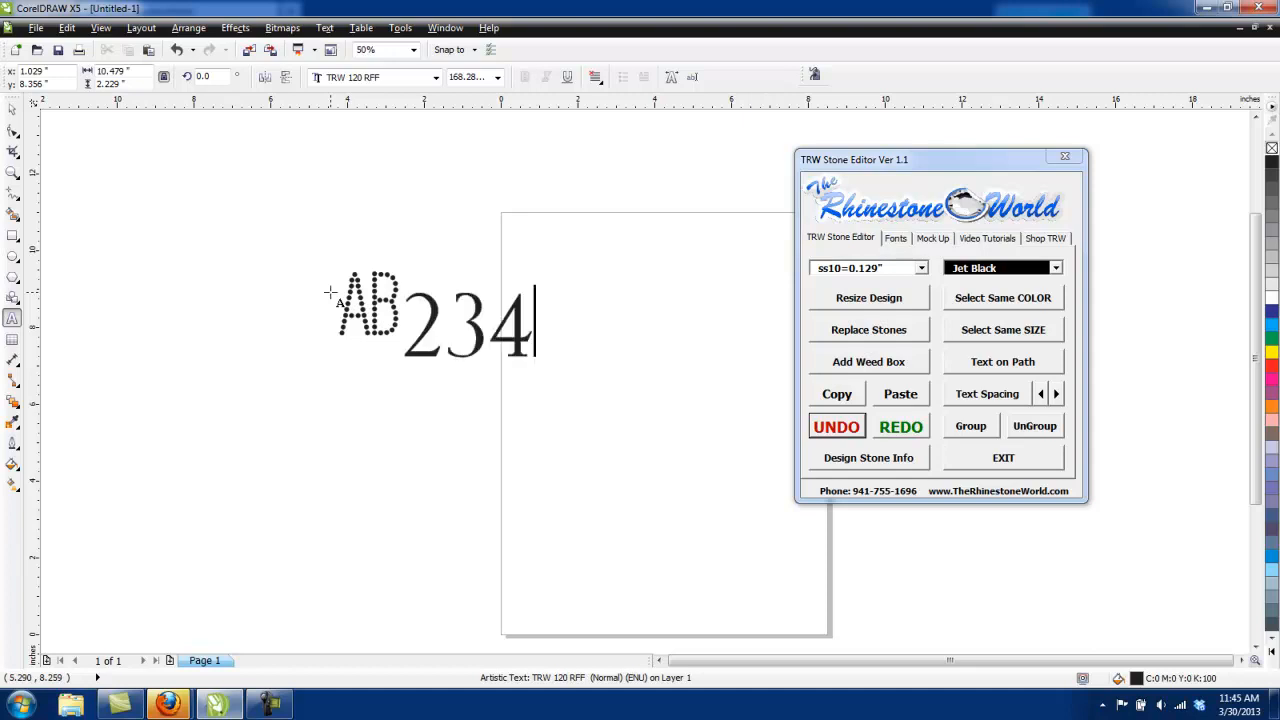
pyautogui.write('5')
pyautogui.press('BackSpace')
pyautogui.press('BackSpace')
pyautogui.press('BackSpace')
pyautogui.press('BackSpace')
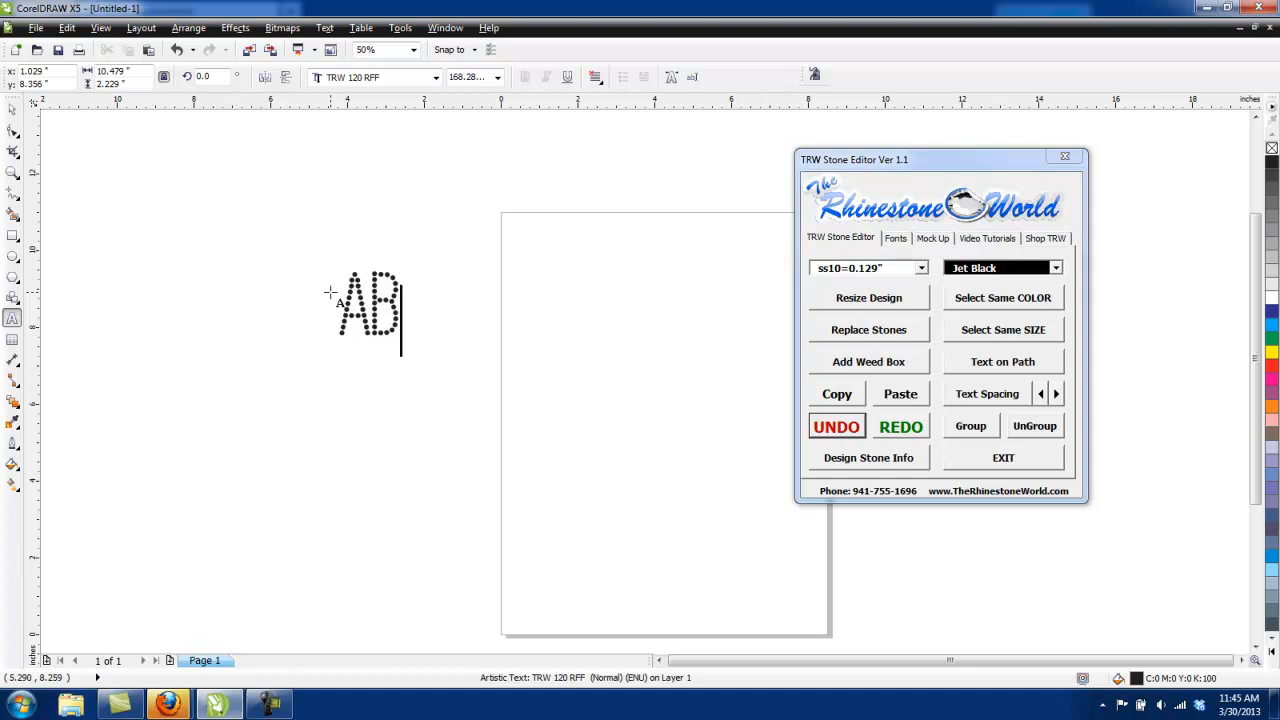
# Try the lowercase letters "ab" after the capitals, and erase all the letters
pyautogui.write('ab')
pyautogui.press('BackSpace')
pyautogui.press('BackSpace')
pyautogui.press('BackSpace')
pyautogui.press('BackSpace')
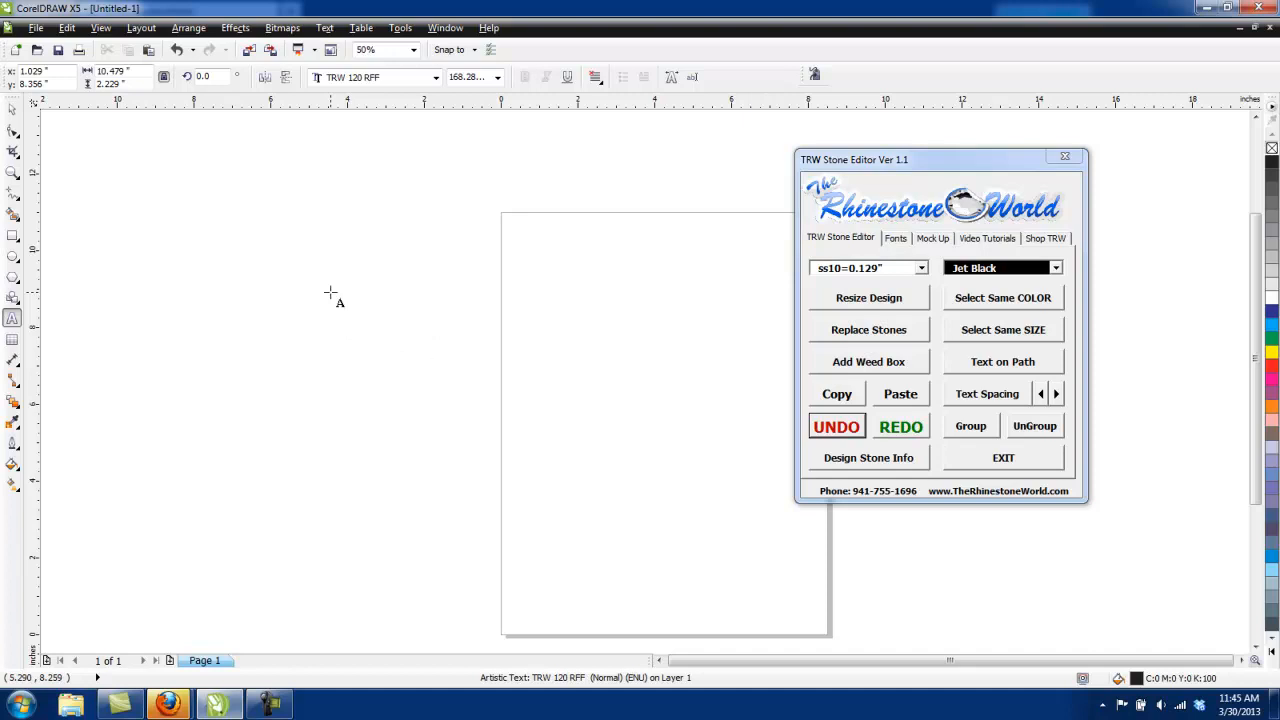
# Try the word "Tea" in the emptied text object, and erase it
pyautogui.write('Tea')
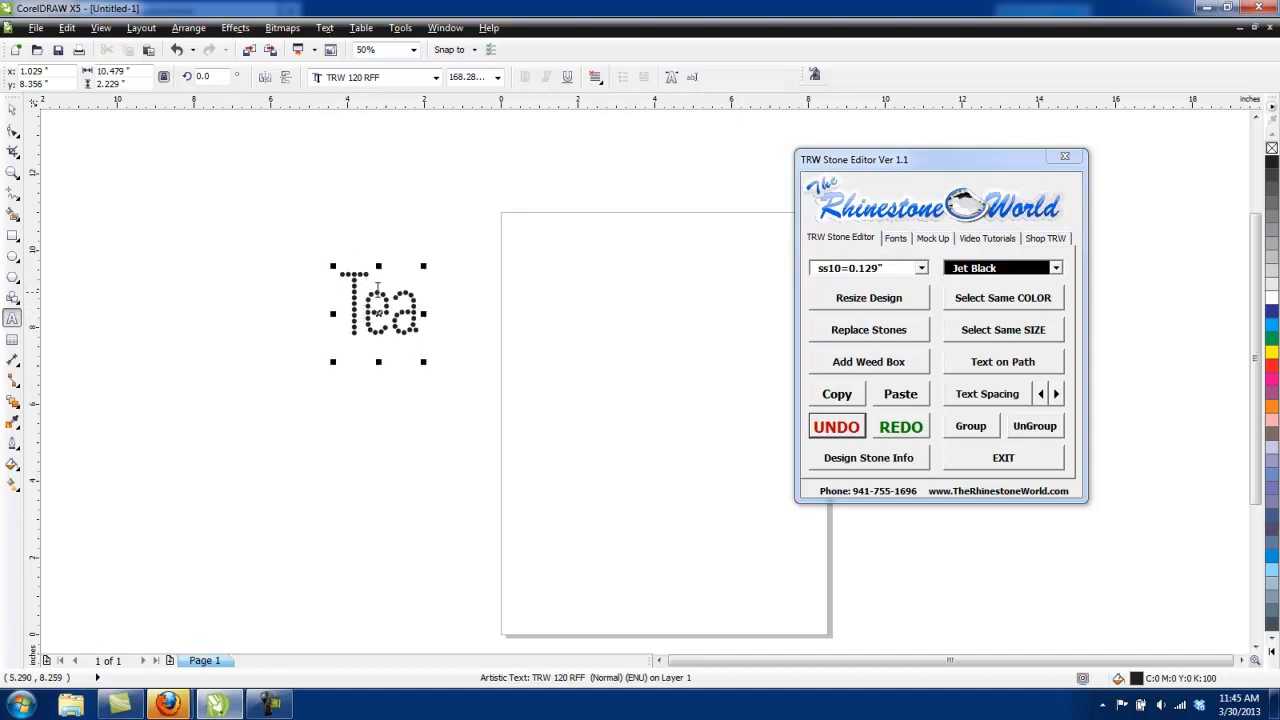
pyautogui.press('BackSpace')
pyautogui.press('BackSpace')
pyautogui.press('BackSpace')
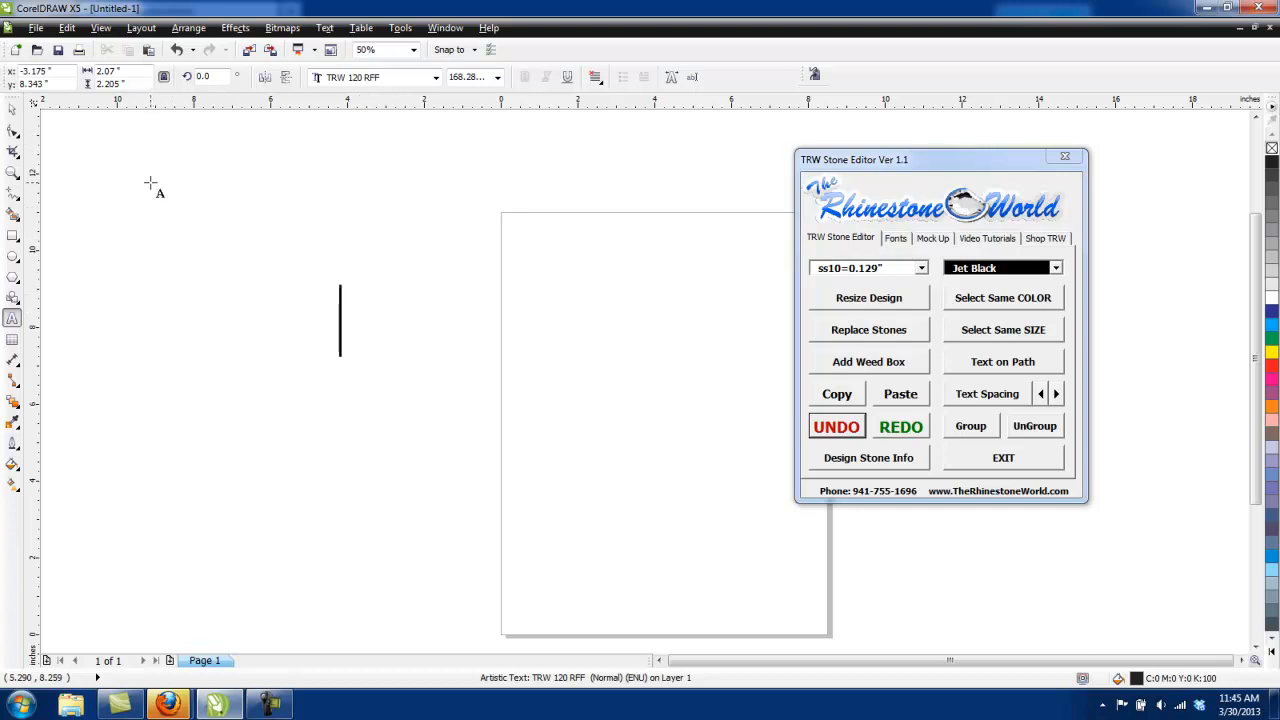
# Enter the text "Baseball Rocks" and move it lower on the page
pyautogui.write('Baseball')
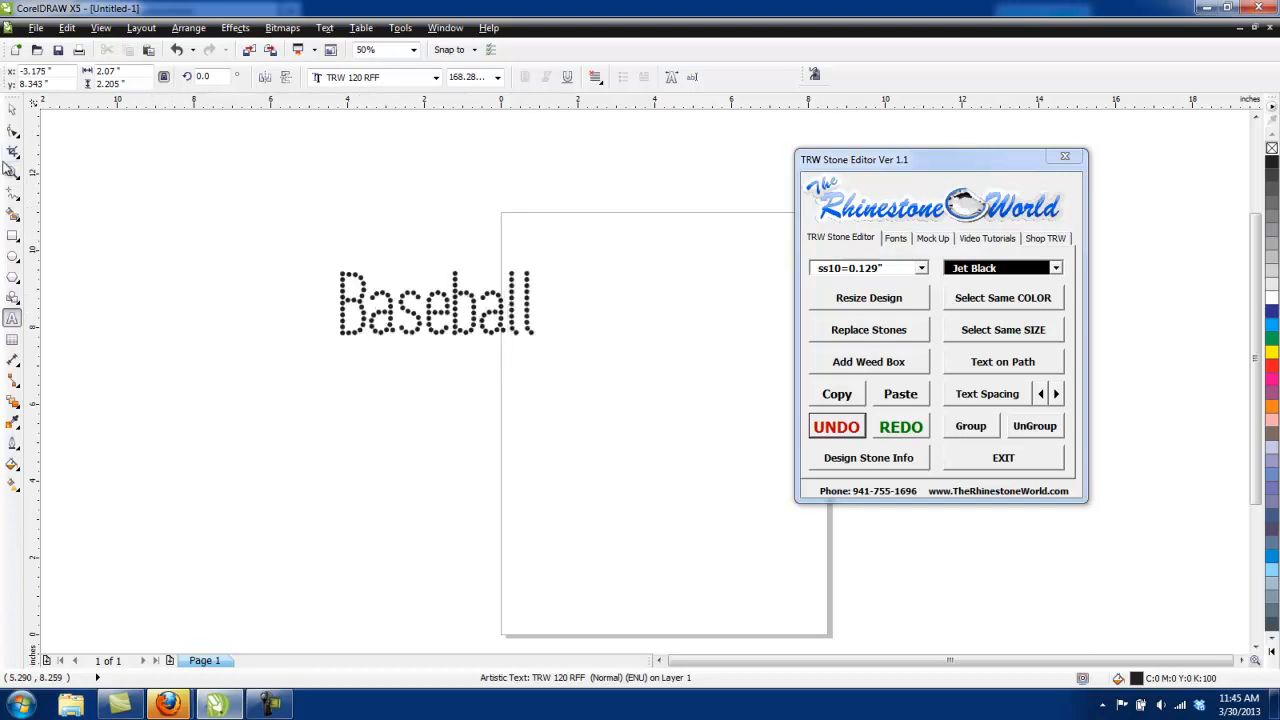
pyautogui.write(' Rocks')
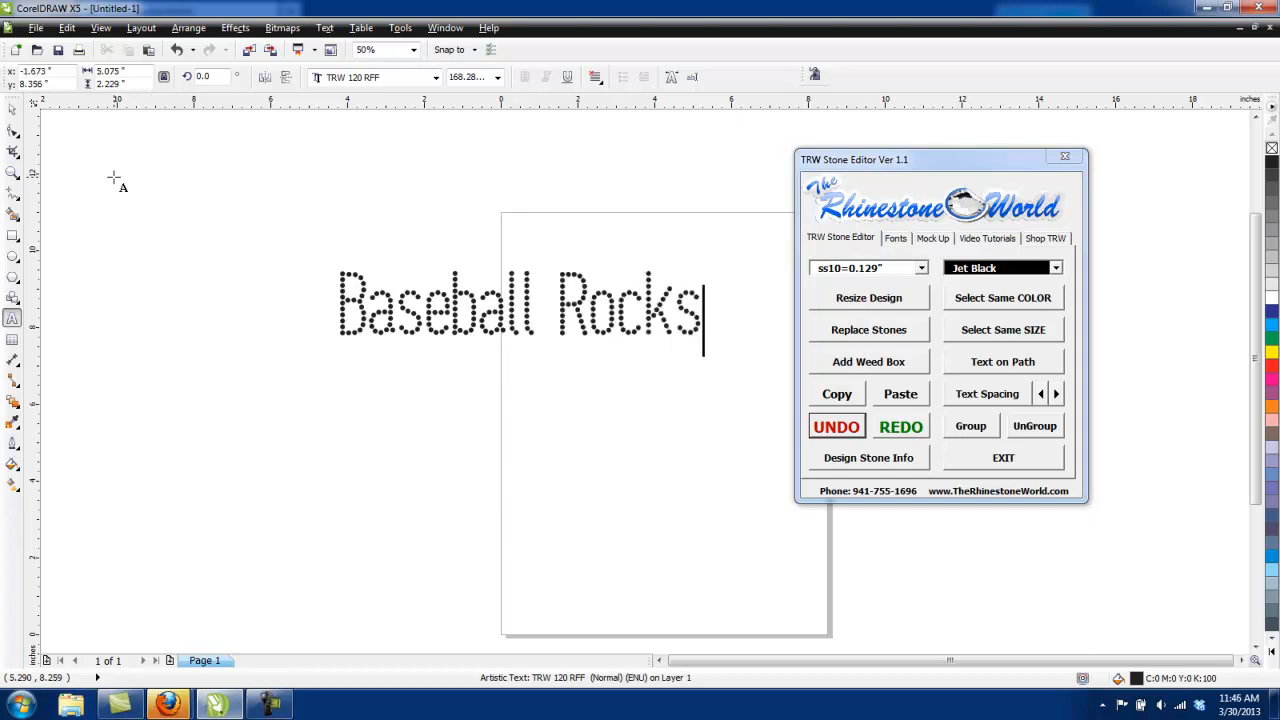
pyautogui.click(12, 106)
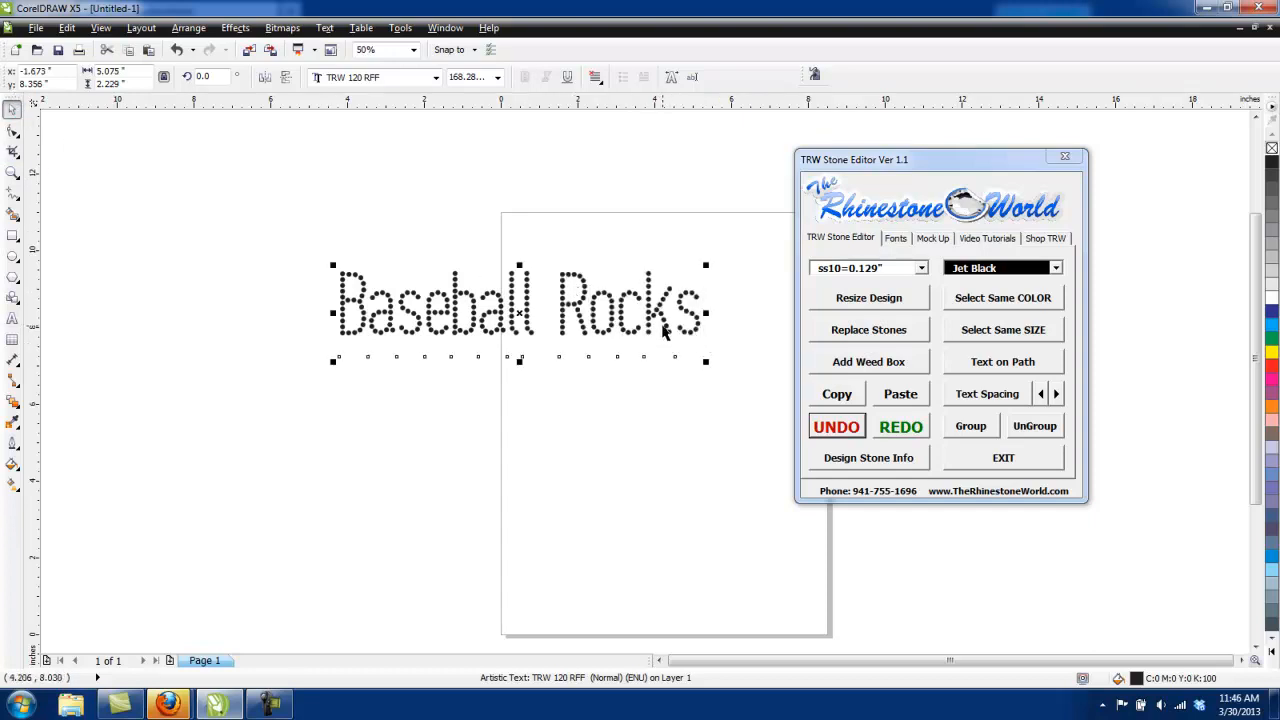
pyautogui.moveTo(663, 333); pyautogui.dragTo(697, 393)
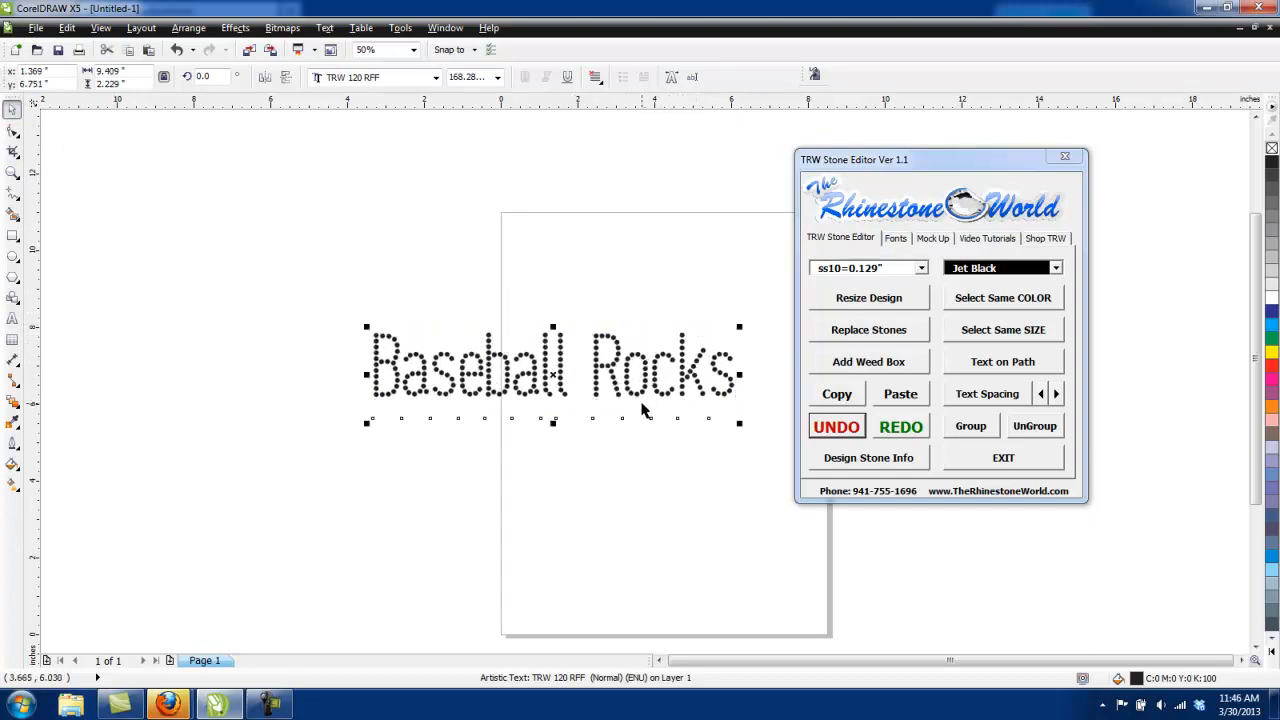
pyautogui.scroll(-1, 669, 396)
pyautogui.scroll(1, 686, 383)
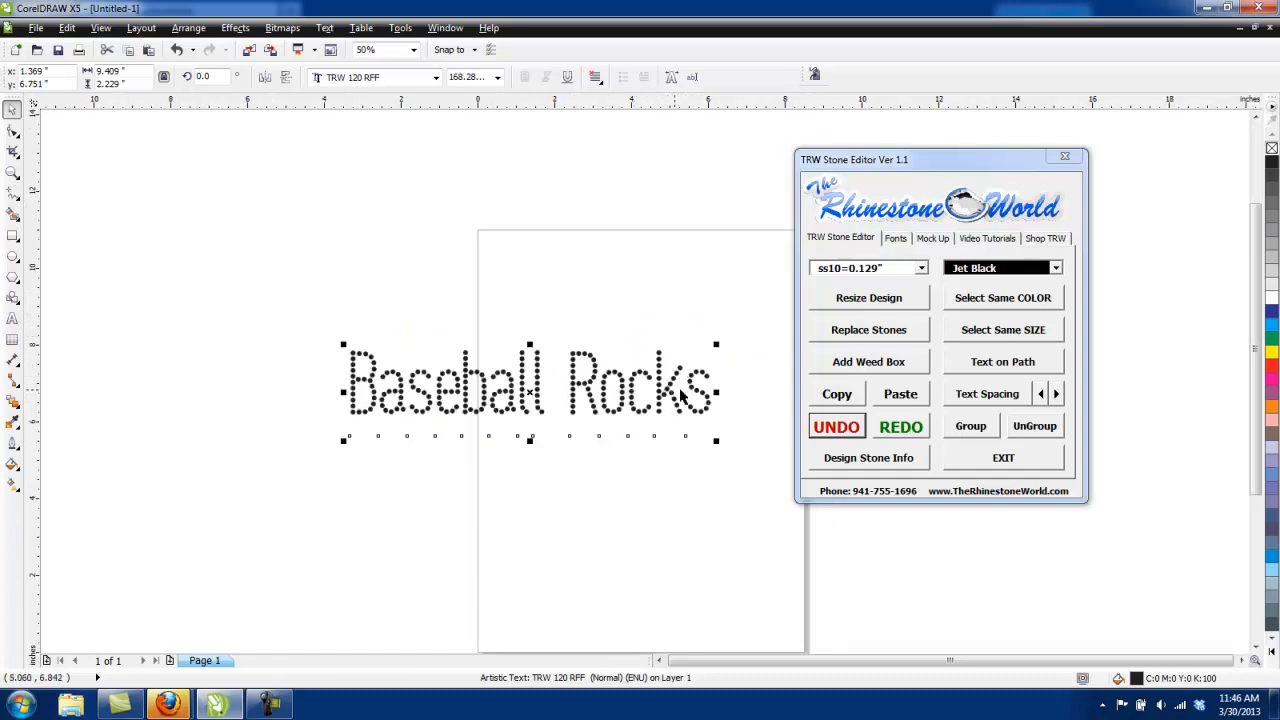
# Change the font of "Baseball Rocks" to TRW 120 SF and inspect its letter tiles up close
pyautogui.click(892, 239)
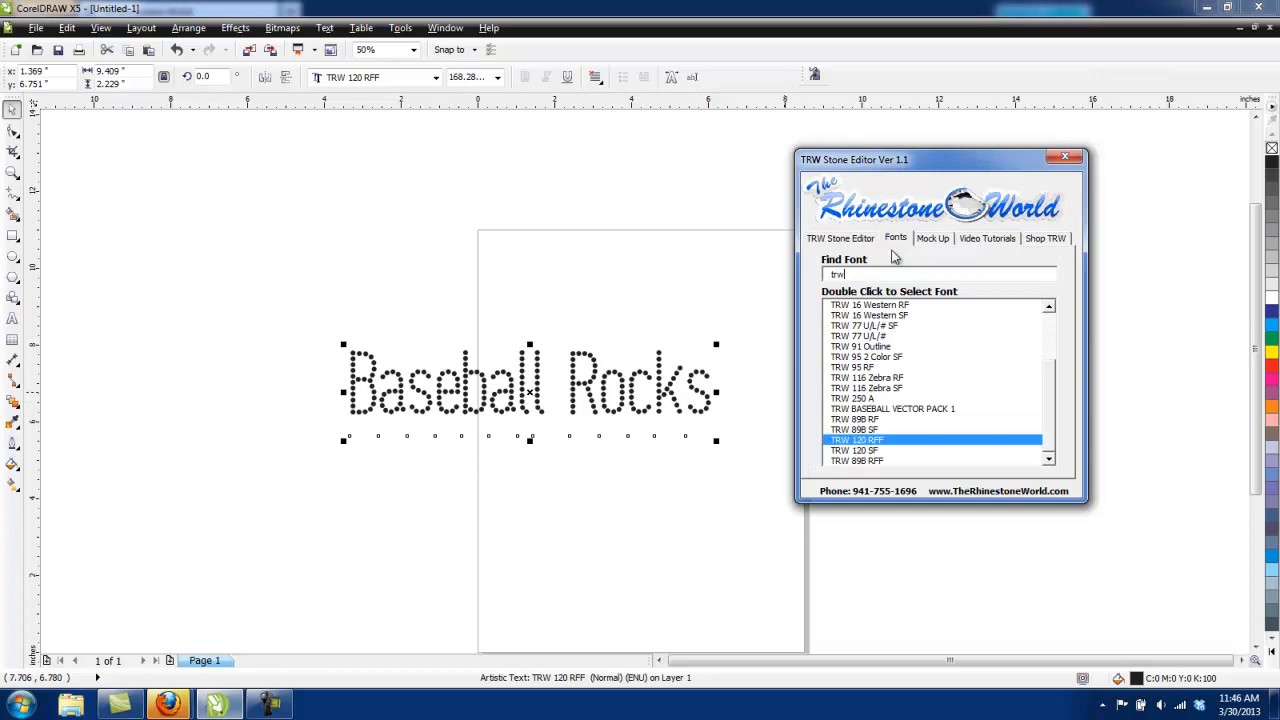
pyautogui.doubleClick(862, 451)
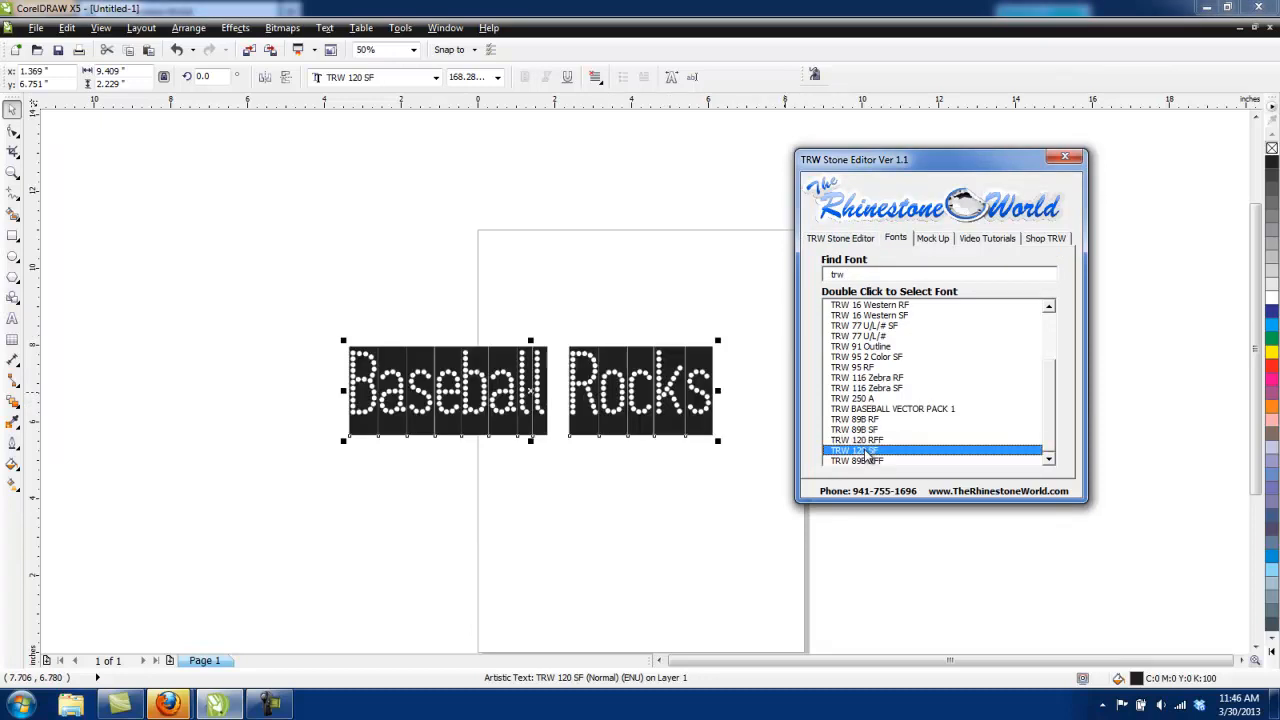
pyautogui.click(702, 468)
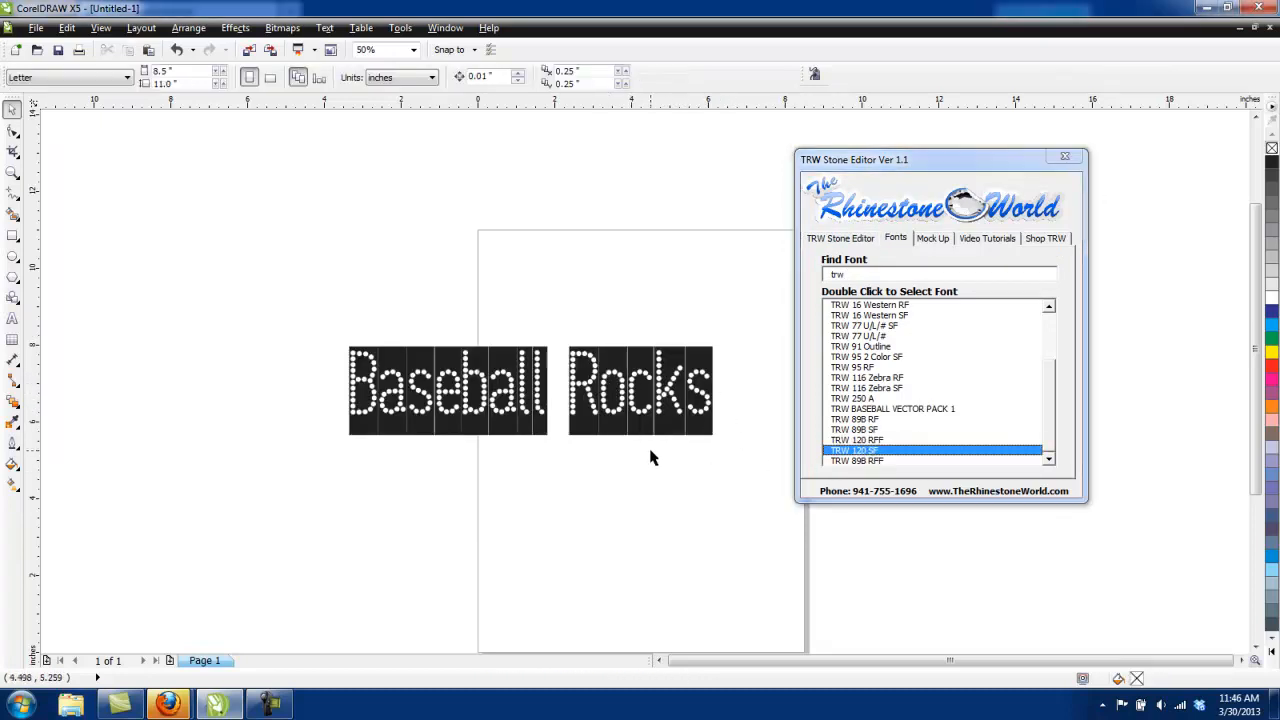
pyautogui.scroll(3, 643, 406)
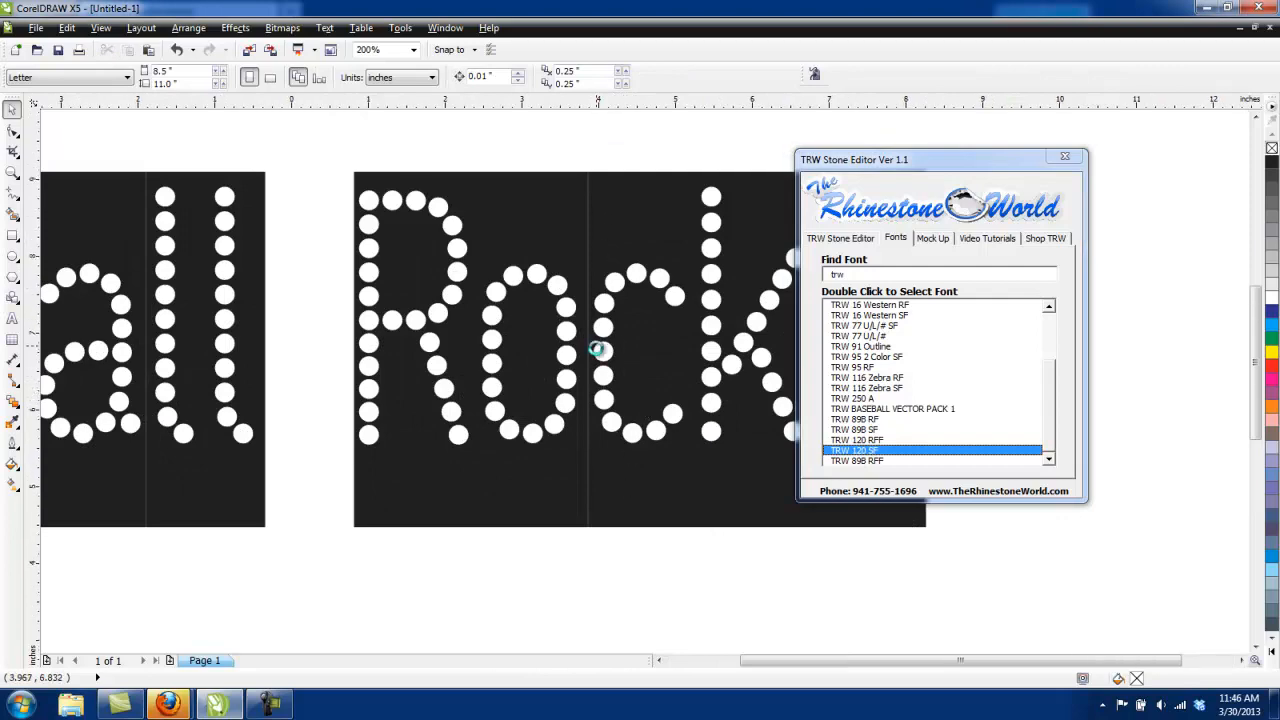
pyautogui.scroll(-3, 632, 354)
# Replace the "Baseball Rocks" text with the capitals "ABCDEFG" in the TRW 120 SF font
pyautogui.click(672, 348)
pyautogui.moveTo(680, 348); pyautogui.dragTo(280, 366)
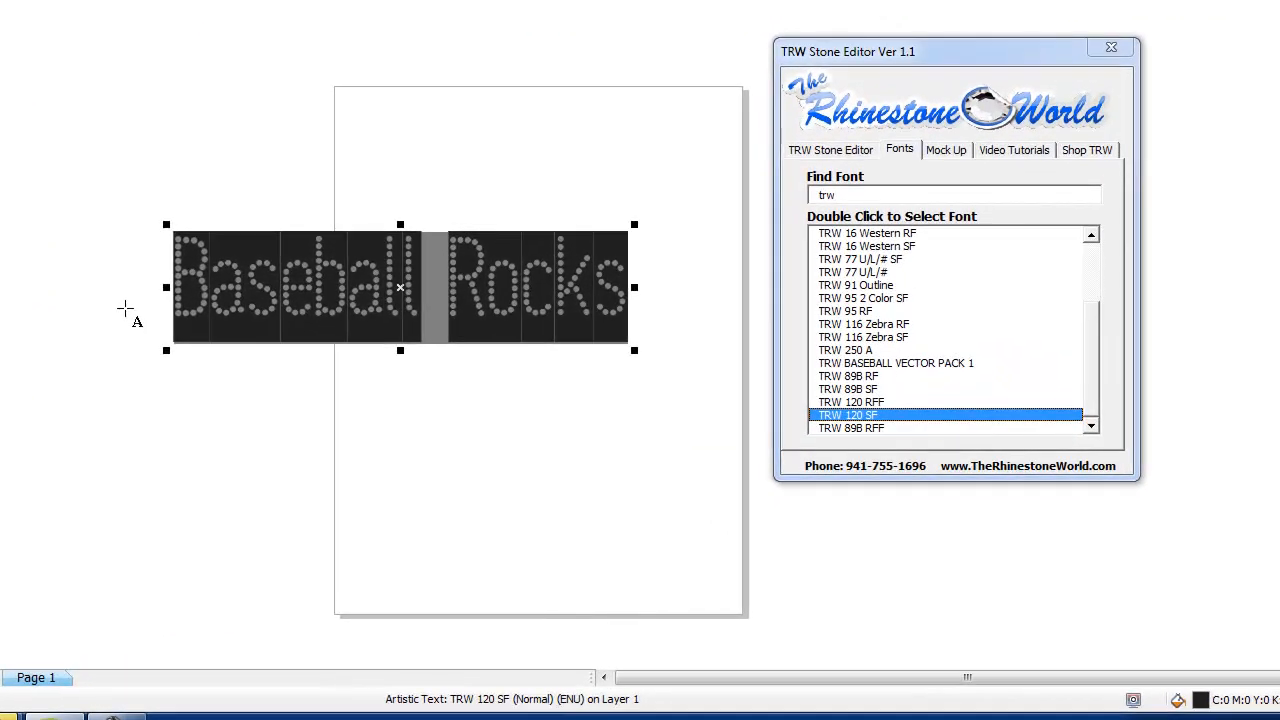
pyautogui.write('a')
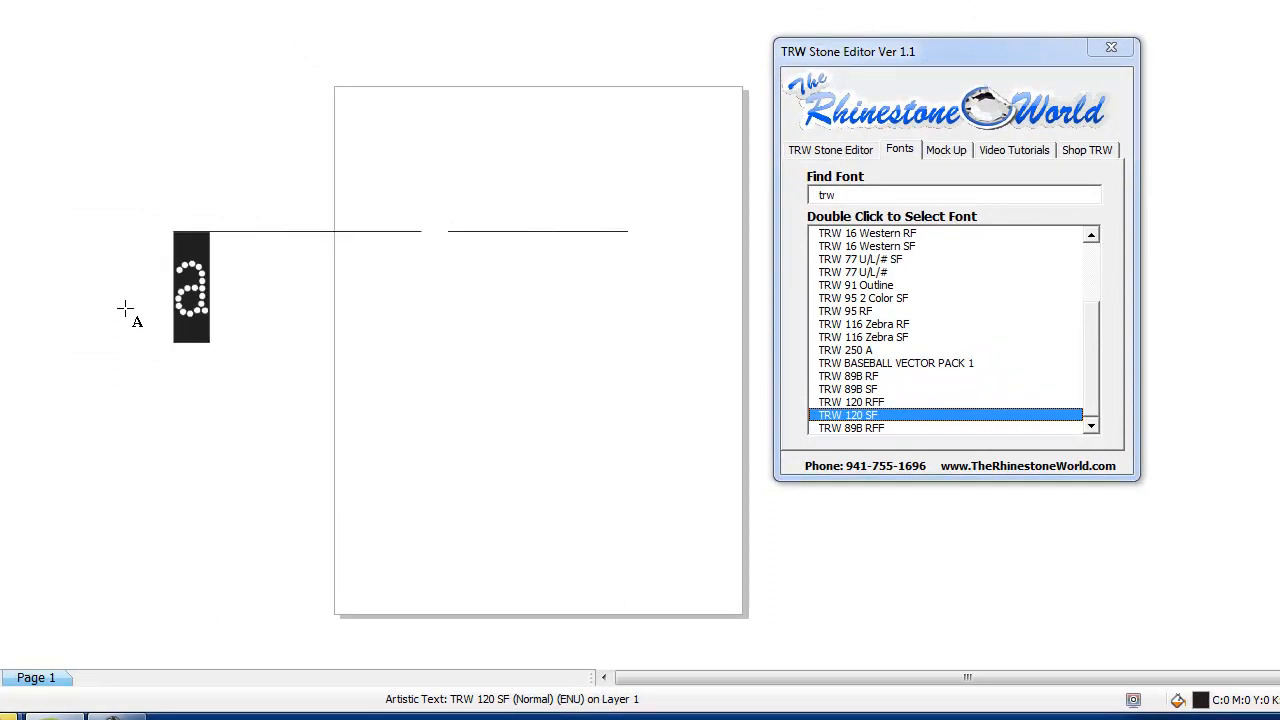
pyautogui.press('BackSpace')
pyautogui.write('AB')
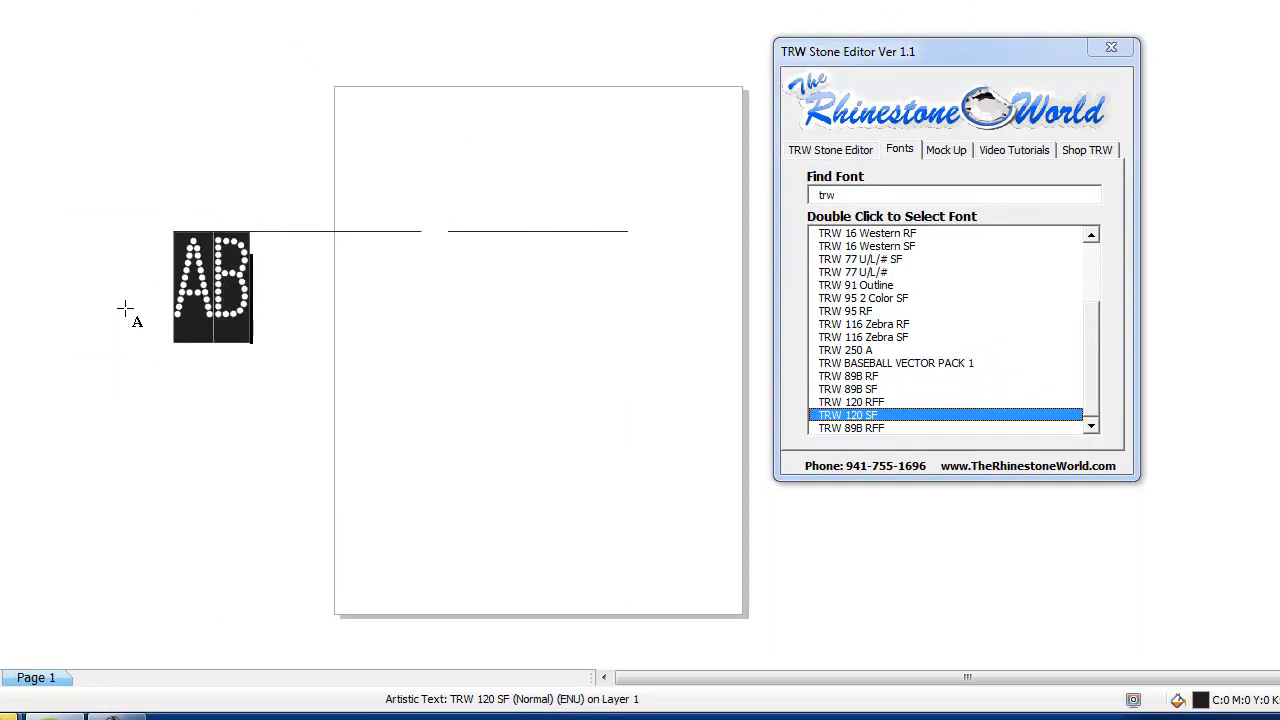
pyautogui.write('CED')
pyautogui.press('BackSpace')
pyautogui.press('BackSpace')
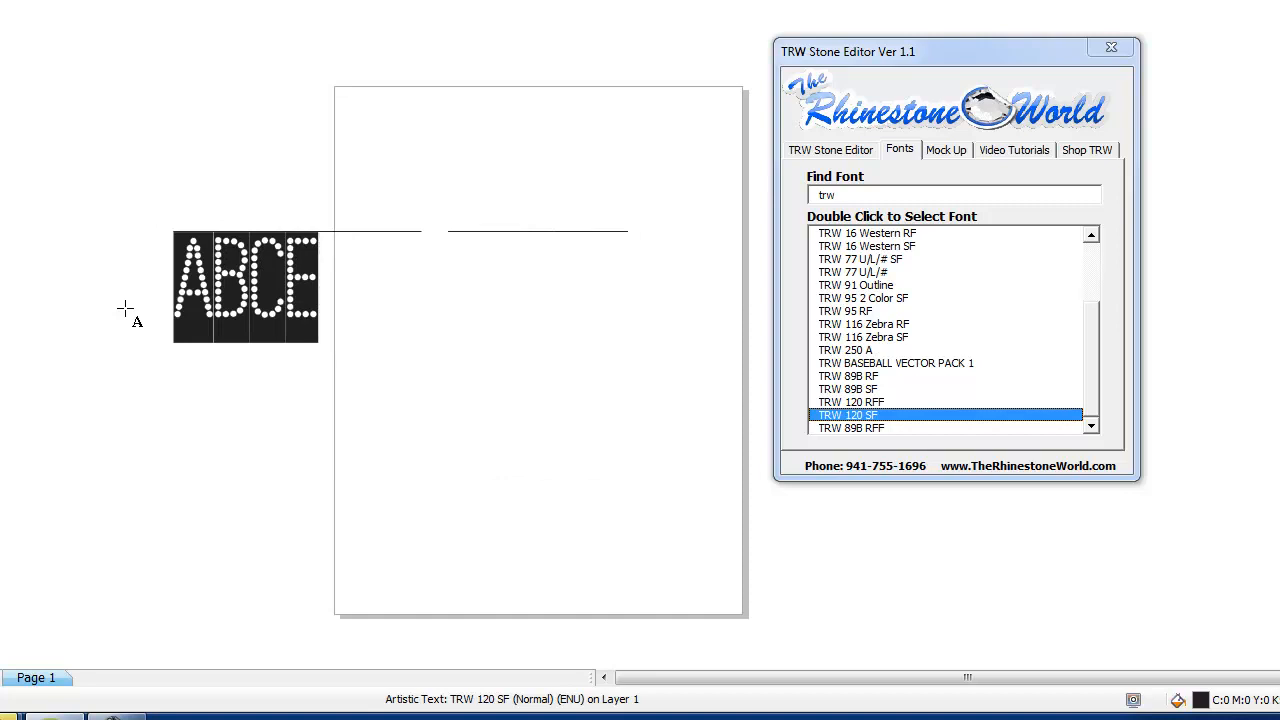
pyautogui.write('DEFG')
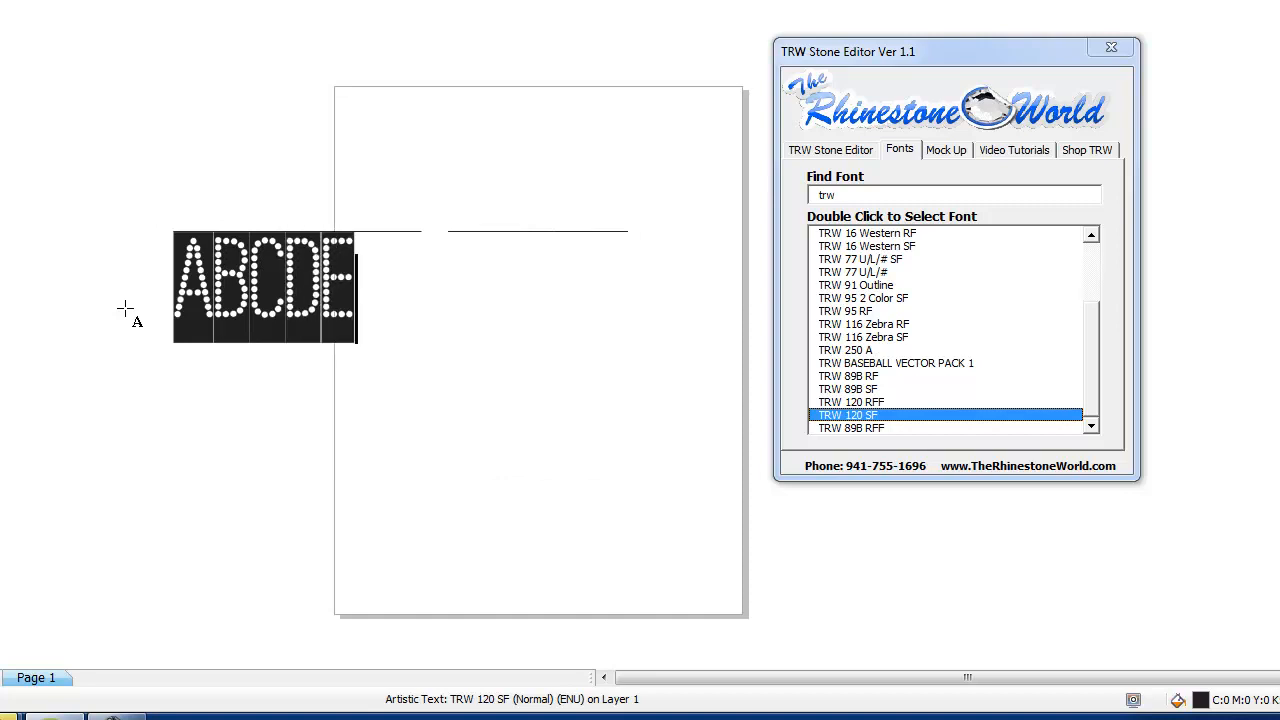
pyautogui.click(65, 177)
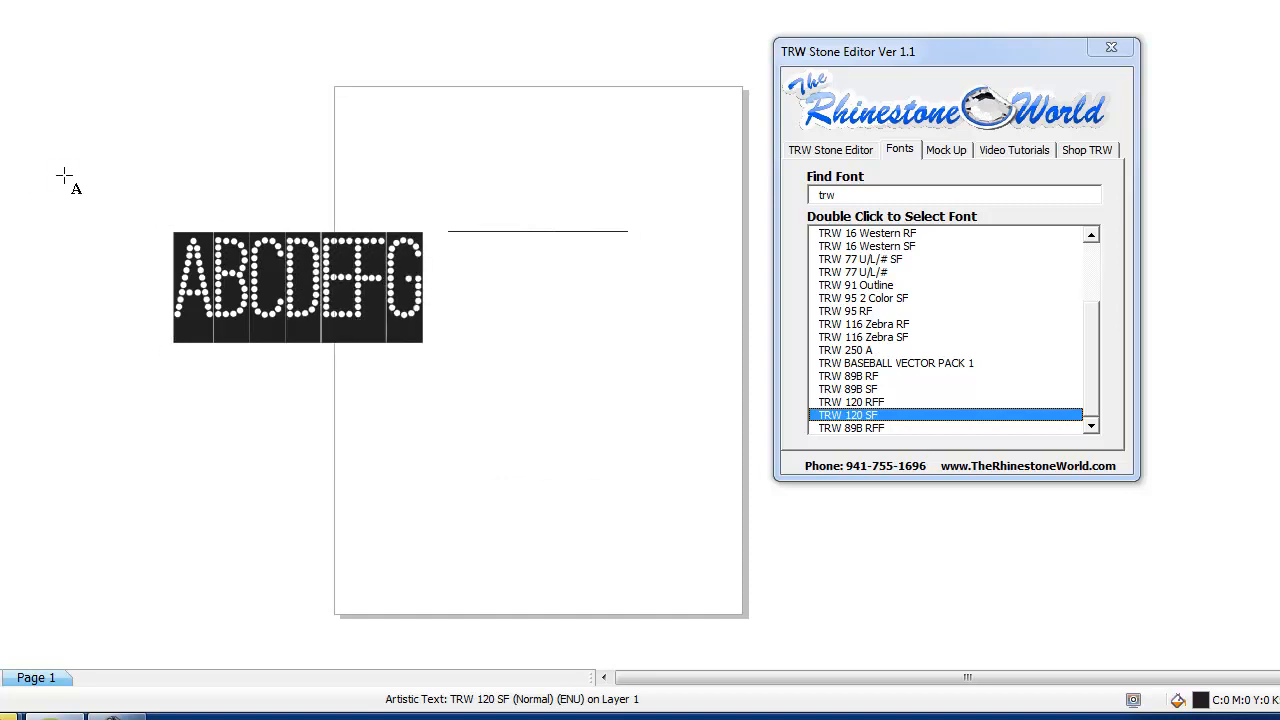
# Add the lowercase letters "abcdefg" as a second line beneath "ABCDEFG" and finish the text entry
pyautogui.click(418, 287)
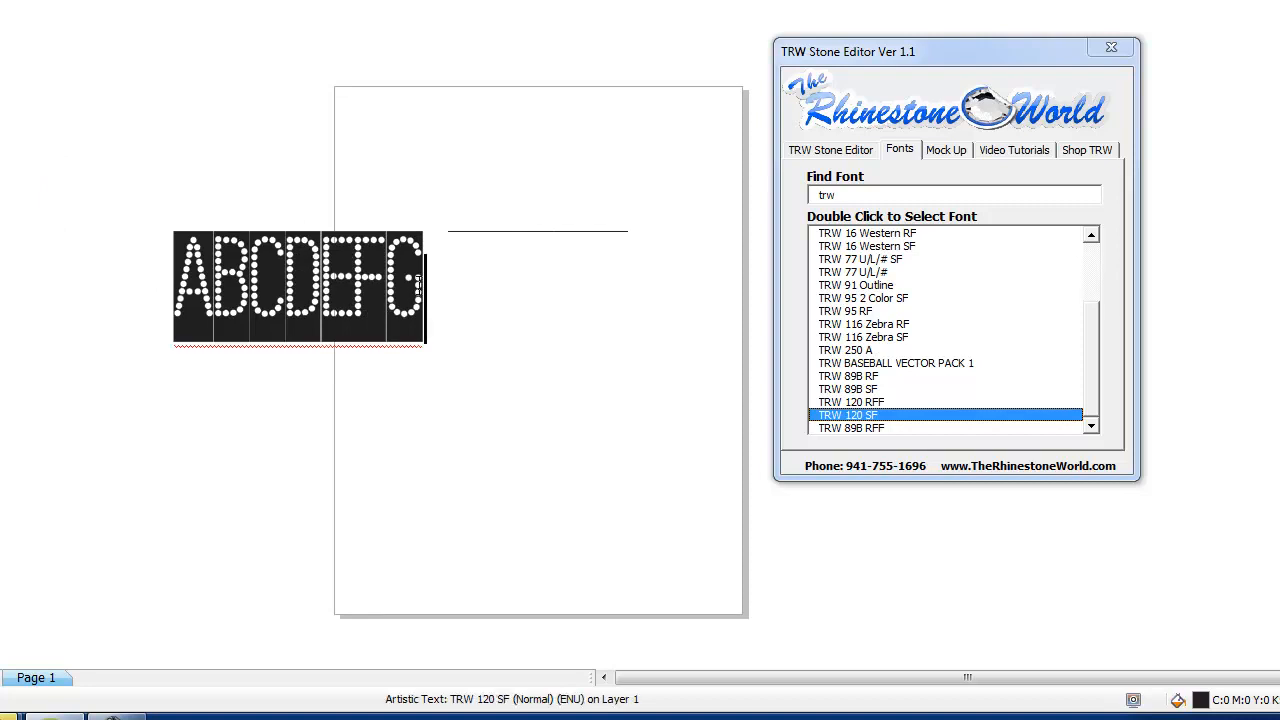
pyautogui.press('Return')
pyautogui.write('a')
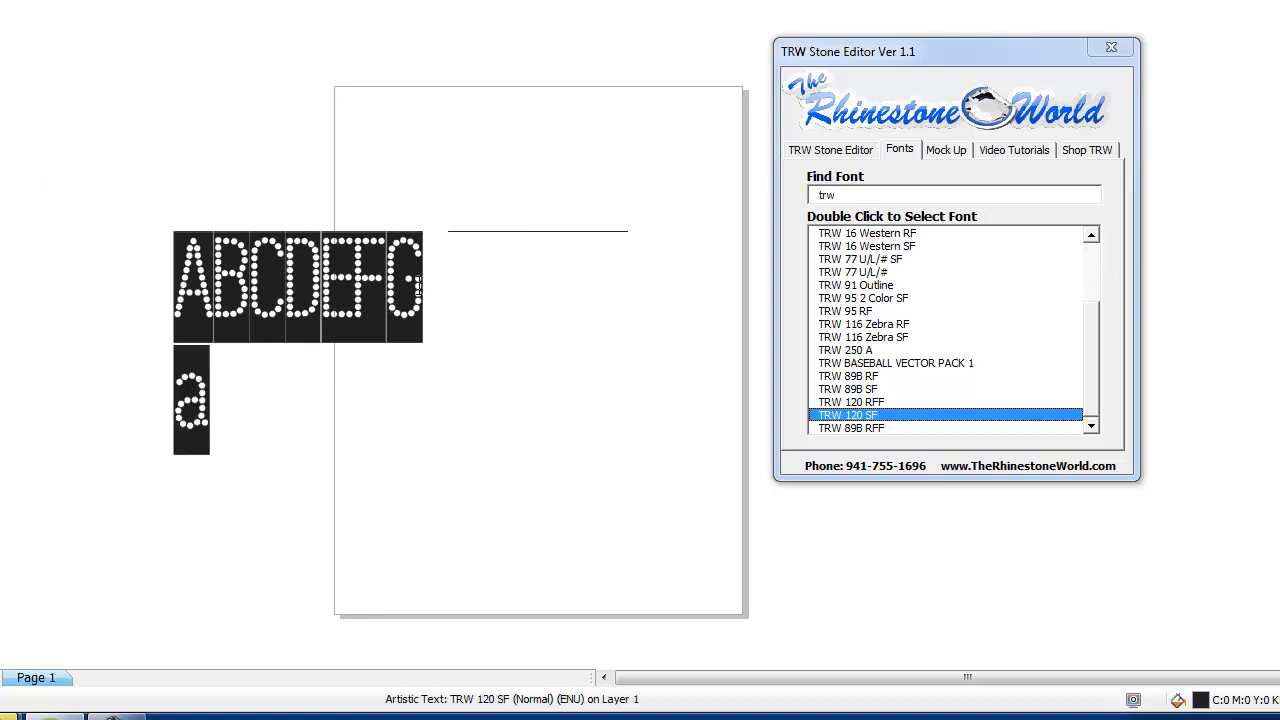
pyautogui.write('bc')
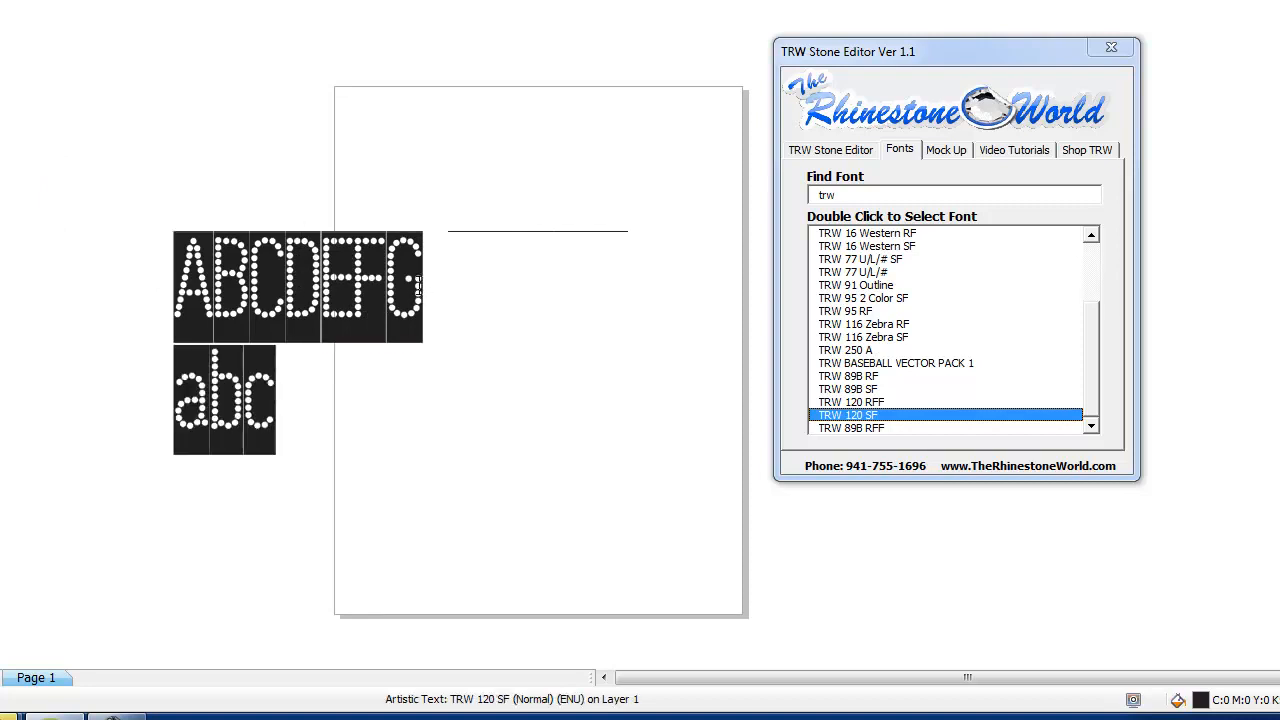
pyautogui.write('defg')
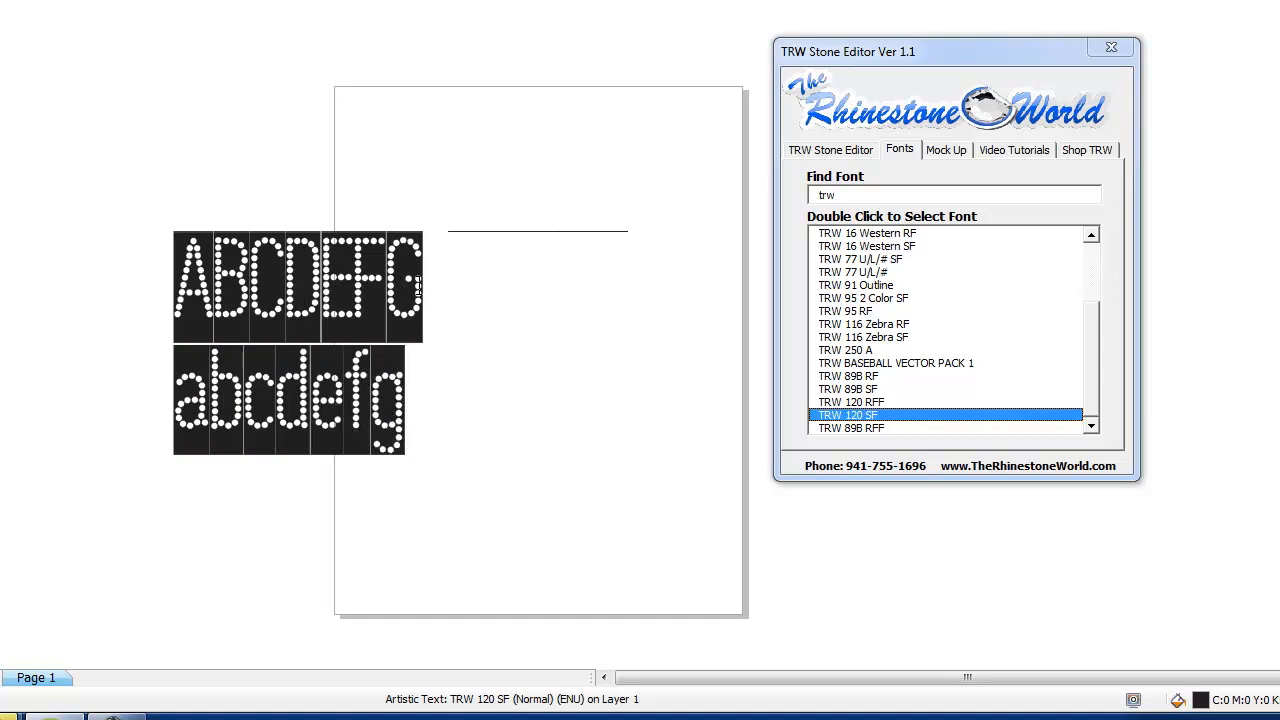
pyautogui.hotkey('ctrl', 'space')
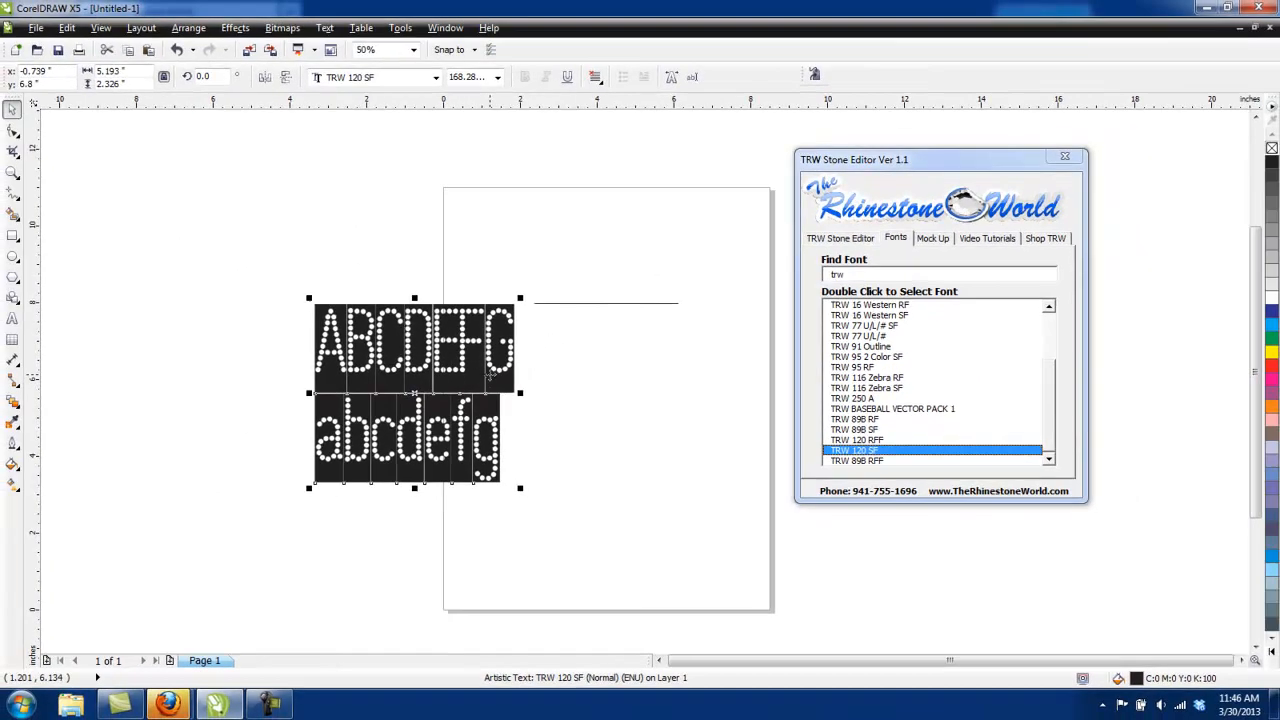
# Move the two-line alphabet text onto the page, into its upper left corner
pyautogui.moveTo(410, 315); pyautogui.dragTo(599, 258)
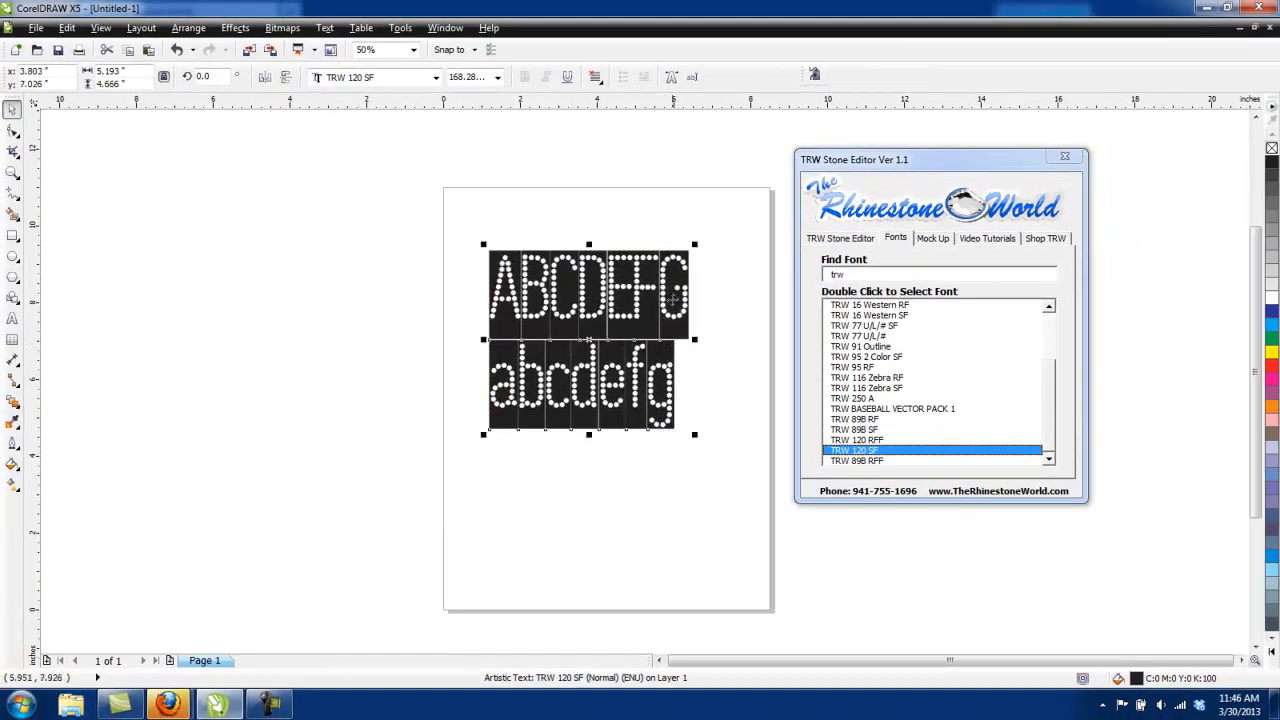
pyautogui.scroll(1, 680, 281)
pyautogui.scroll(-1, 686, 281)
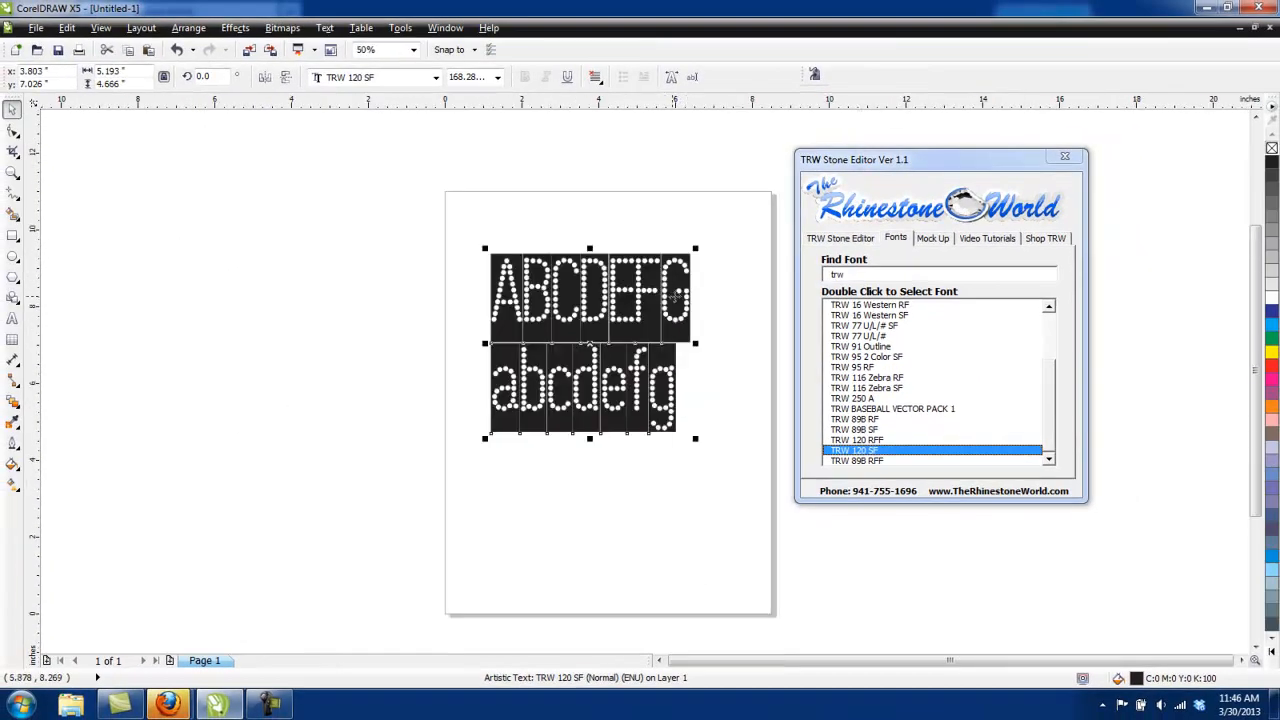
pyautogui.moveTo(679, 300); pyautogui.dragTo(640, 246)
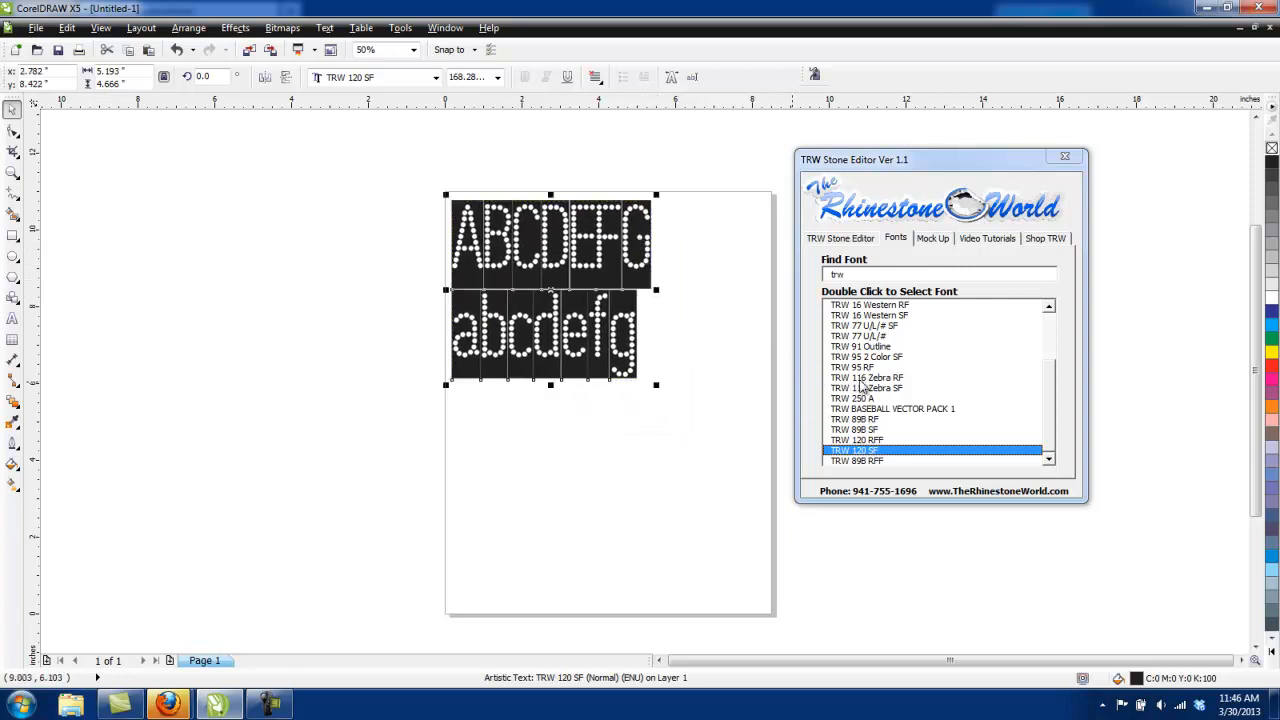
# Change the font of the two-line alphabet text to TRW 89B RFF and deselect it
pyautogui.doubleClick(862, 465)
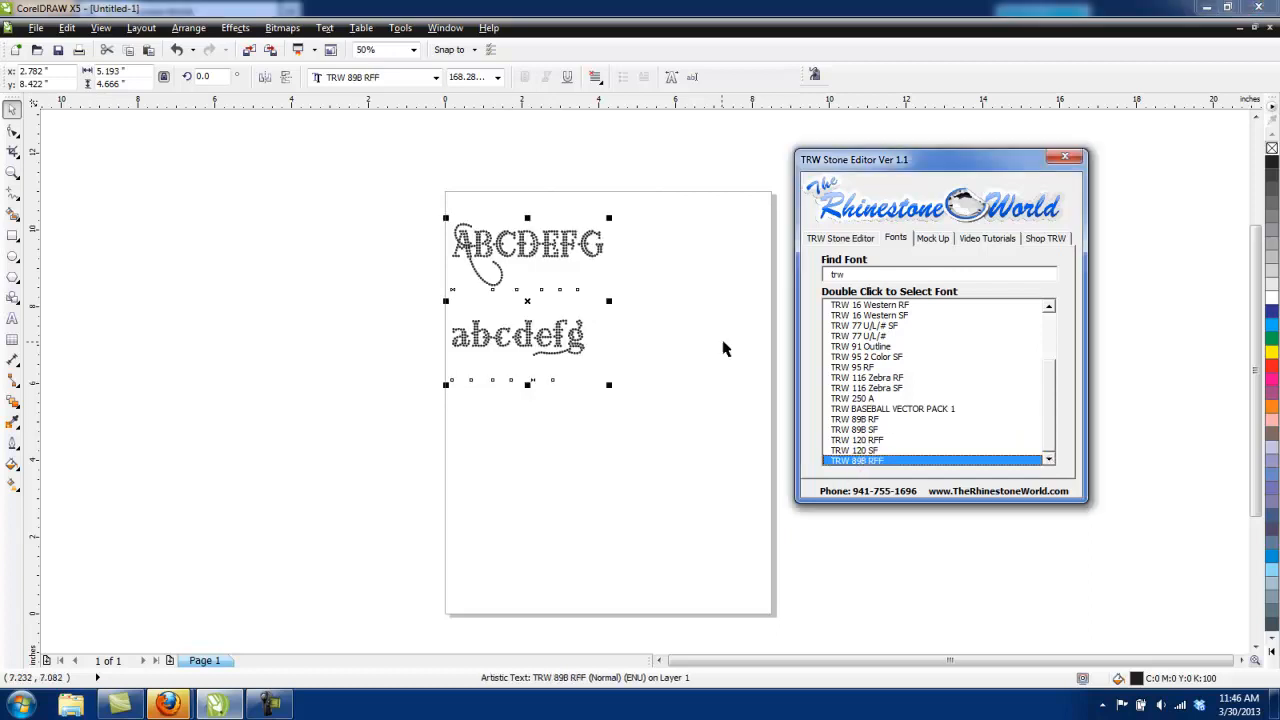
pyautogui.click(646, 237)
pyautogui.scroll(1, 570, 195)
pyautogui.scroll(-2, 585, 257)
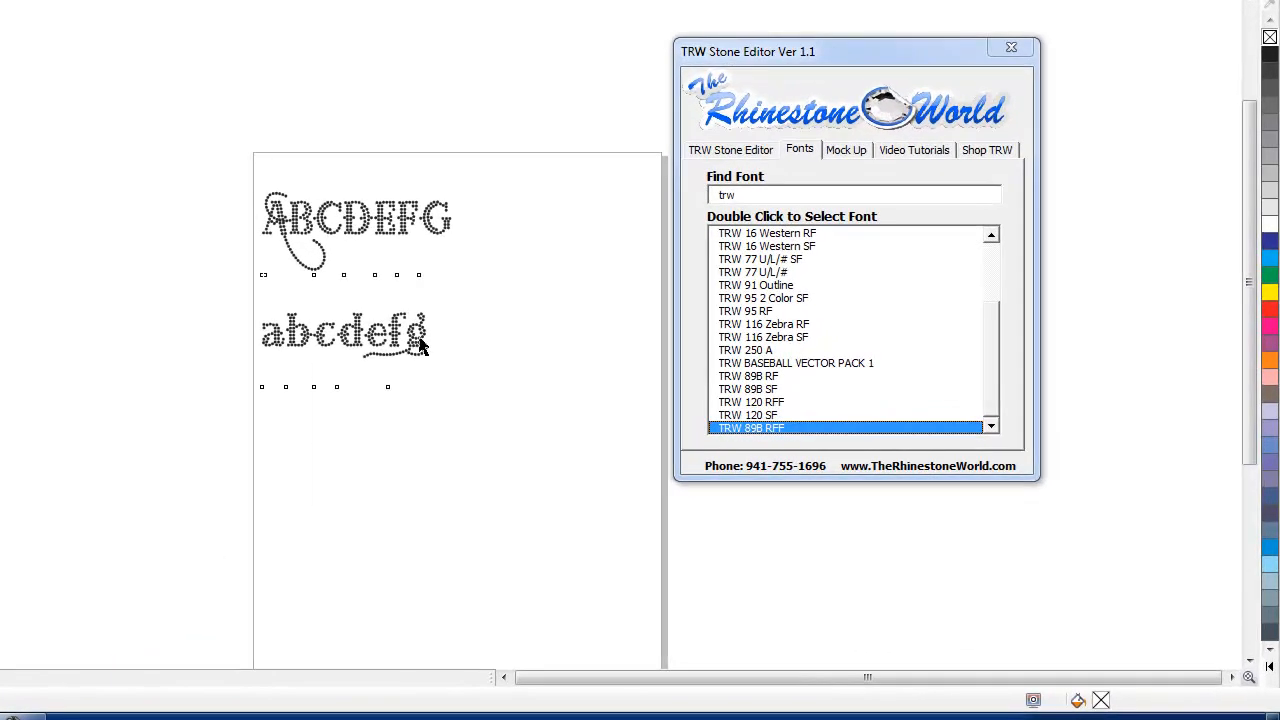
# Erase both lines of the alphabet text, leaving the text object open for new text
pyautogui.doubleClick(420, 345)
pyautogui.click(435, 345)
pyautogui.press('BackSpace')
pyautogui.press('BackSpace')
pyautogui.press('BackSpace')
pyautogui.press('BackSpace')
pyautogui.press('BackSpace')
pyautogui.press('BackSpace')
pyautogui.press('BackSpace')
pyautogui.press('BackSpace')
pyautogui.press('BackSpace')
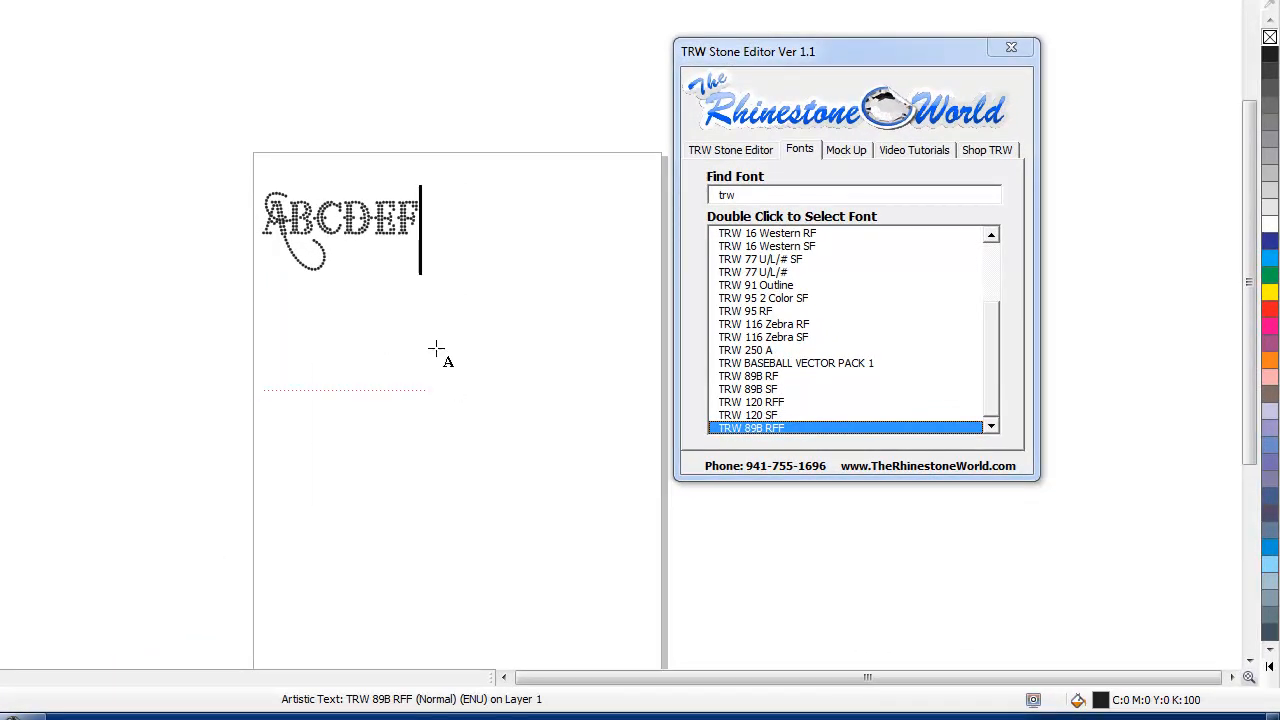
pyautogui.press('BackSpace')
pyautogui.press('BackSpace')
pyautogui.press('BackSpace')
pyautogui.press('BackSpace')
pyautogui.press('BackSpace')
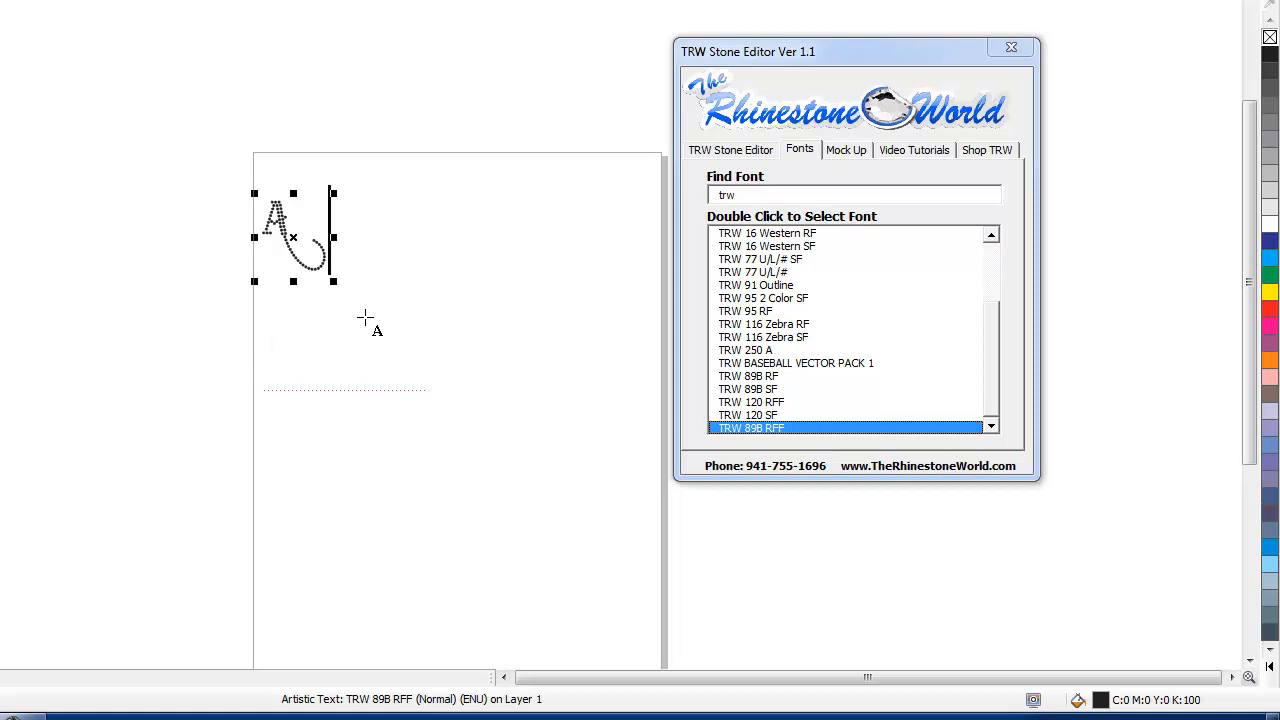
pyautogui.press('BackSpace')
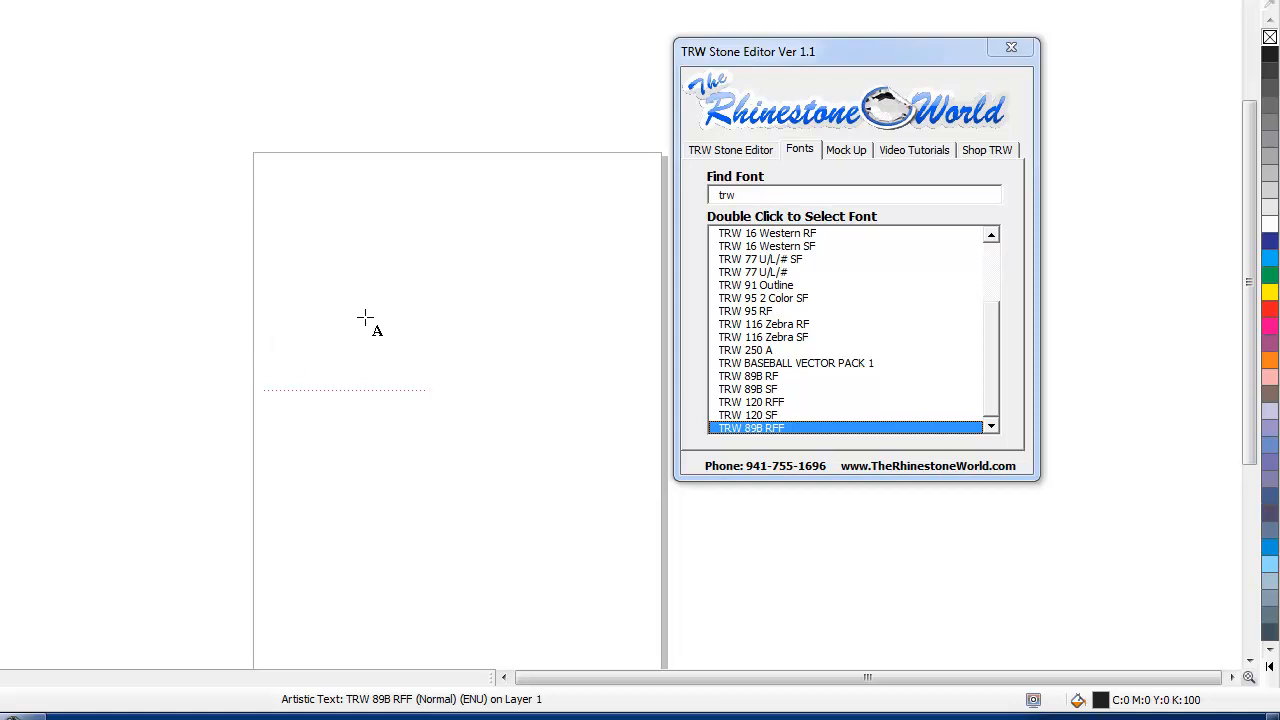
# Enter the word "Art" in the emptied TRW 89B RFF text object and view its swashes up close
pyautogui.write('a')
pyautogui.press('BackSpace')
pyautogui.write('A')
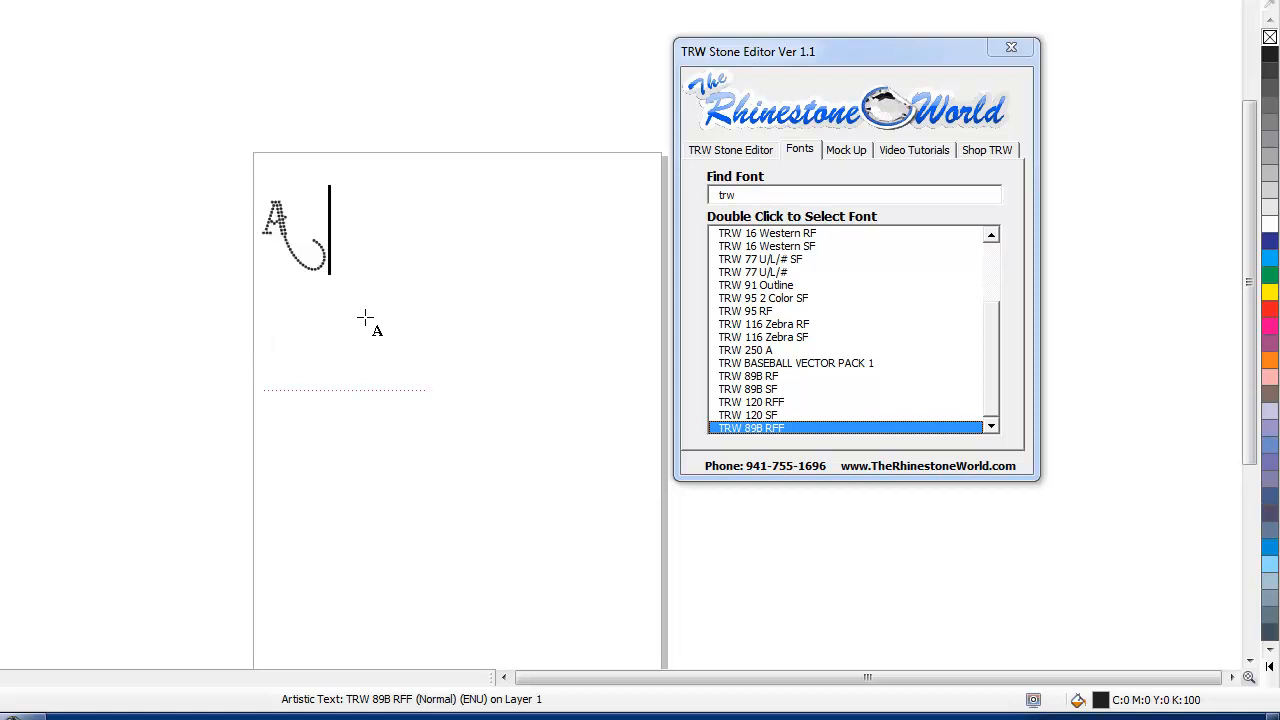
pyautogui.write('b')
pyautogui.press('BackSpace')
pyautogui.press('Escape')
pyautogui.write('rth')
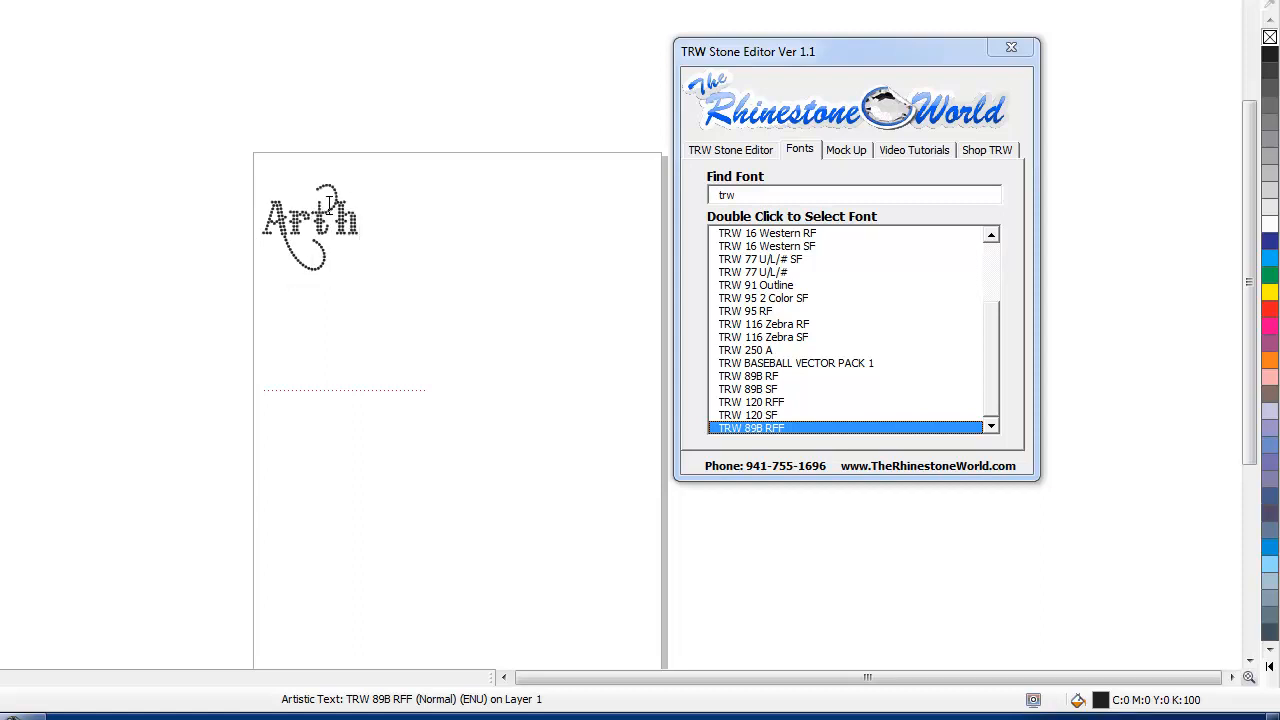
pyautogui.press('BackSpace')
pyautogui.press('BackSpace')
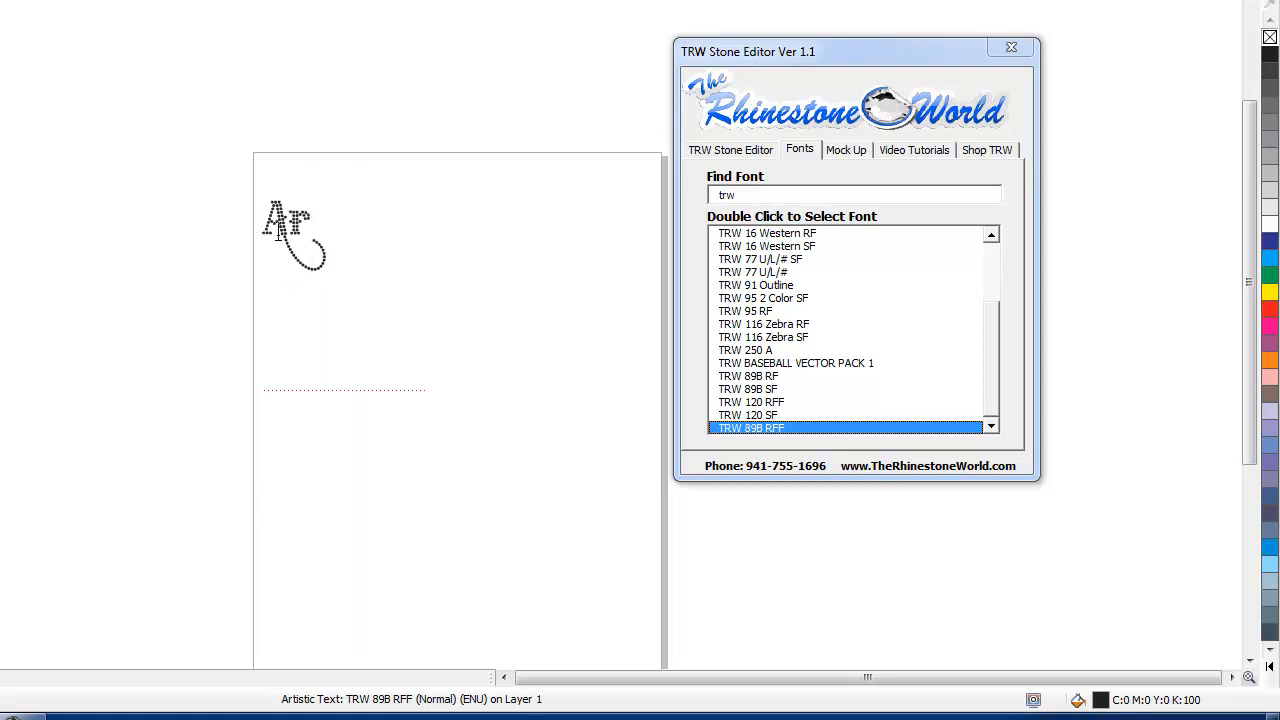
pyautogui.write('t')
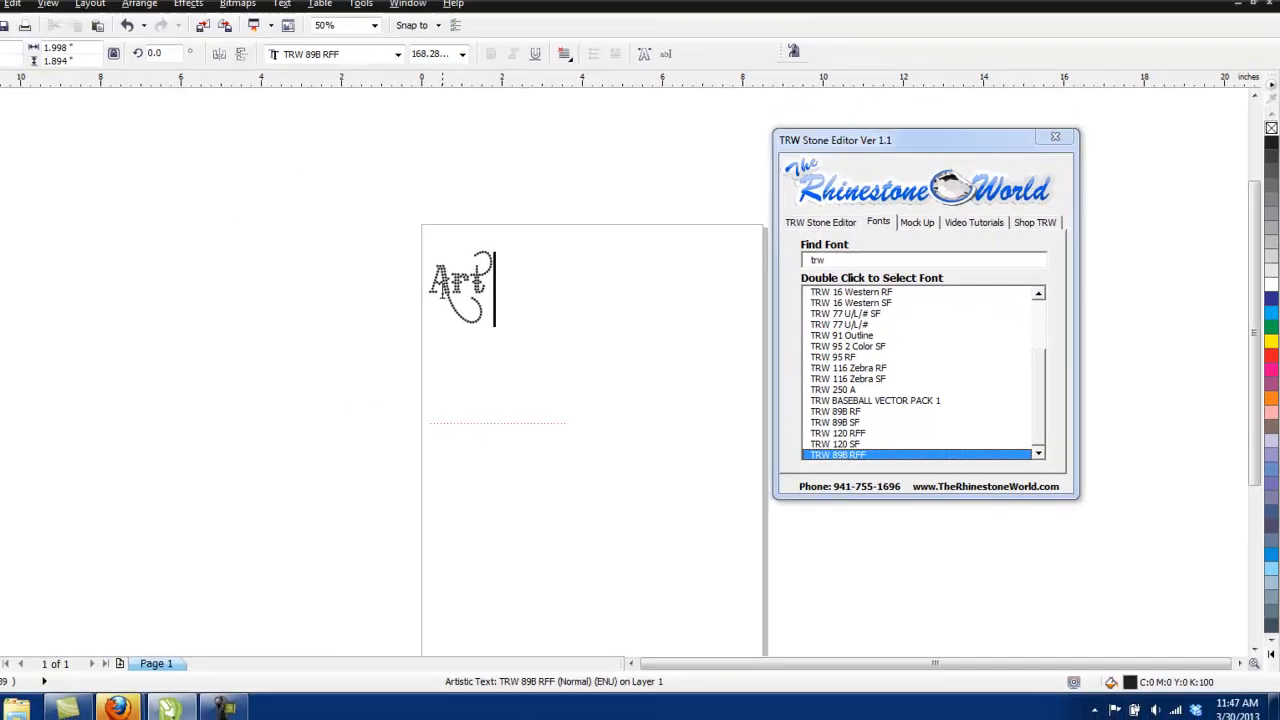
pyautogui.scroll(1, 470, 285)
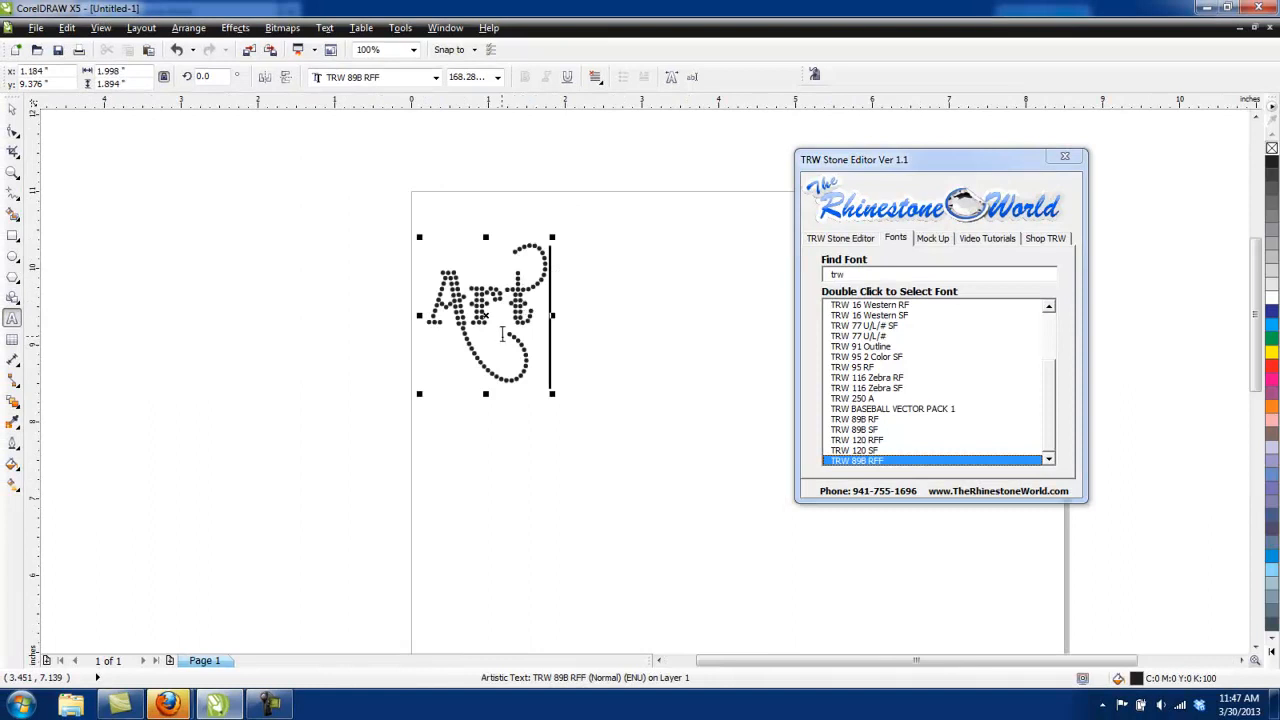
# Replace the word "Art" with "Volleyball" in the same TRW 89B RFF font
pyautogui.press('BackSpace')
pyautogui.press('BackSpace')
pyautogui.press('BackSpace')
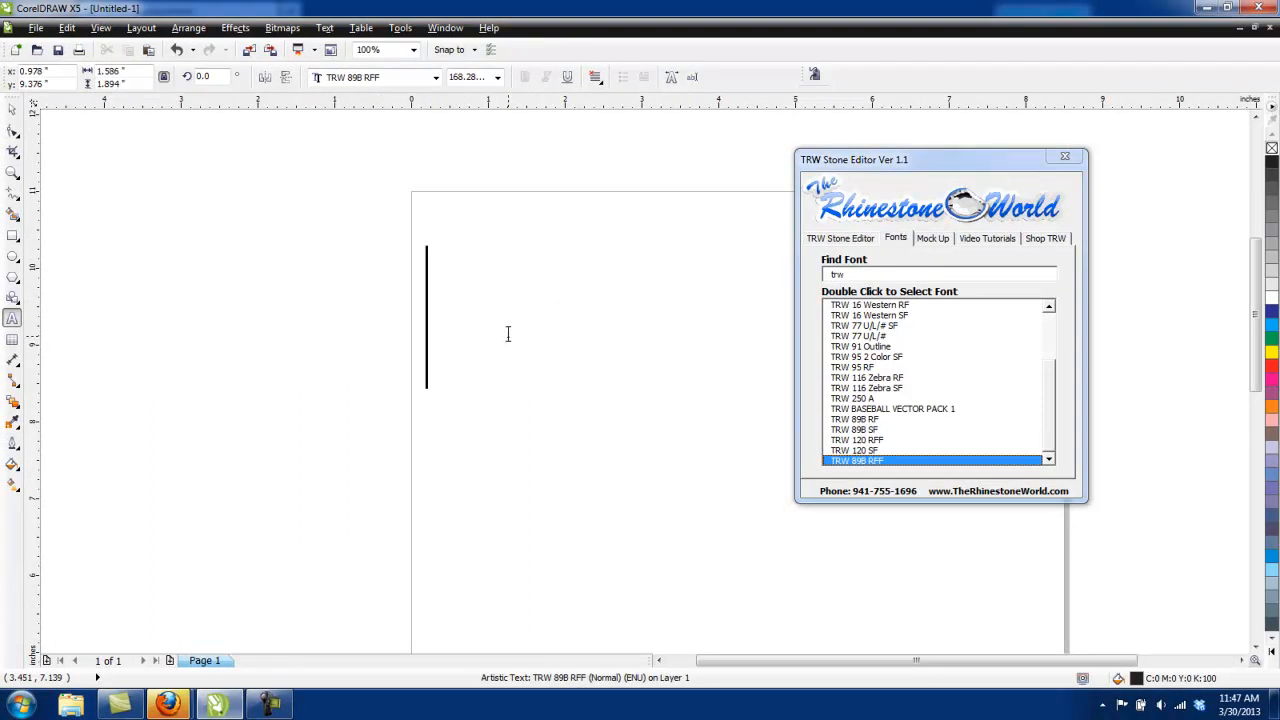
pyautogui.write('Volle')
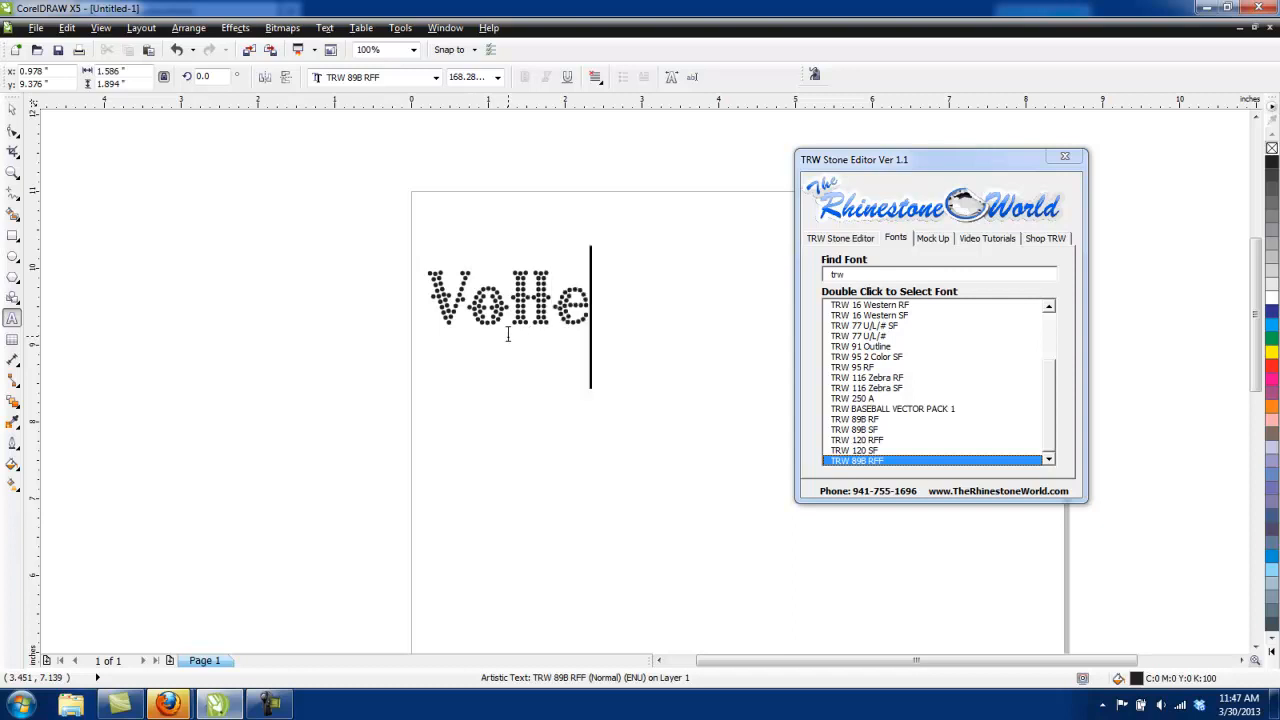
pyautogui.write('yB')
pyautogui.press('BackSpace')
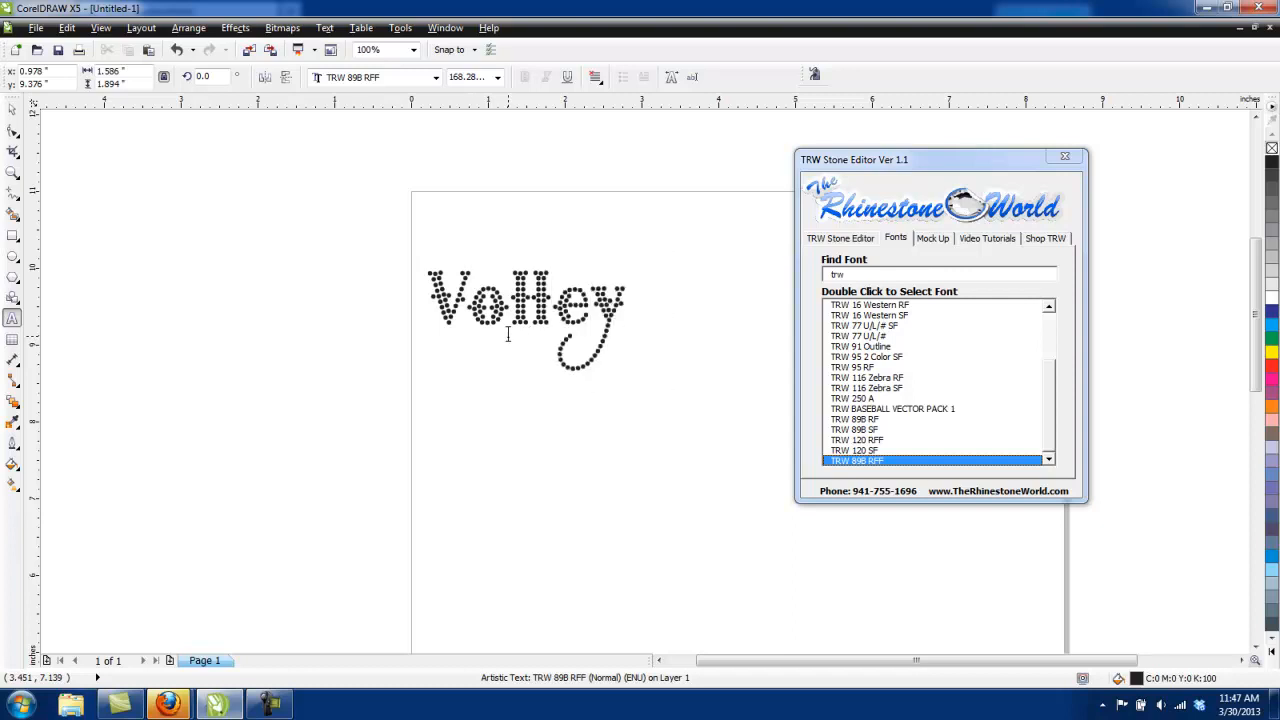
pyautogui.write('bal')
pyautogui.press('BackSpace')
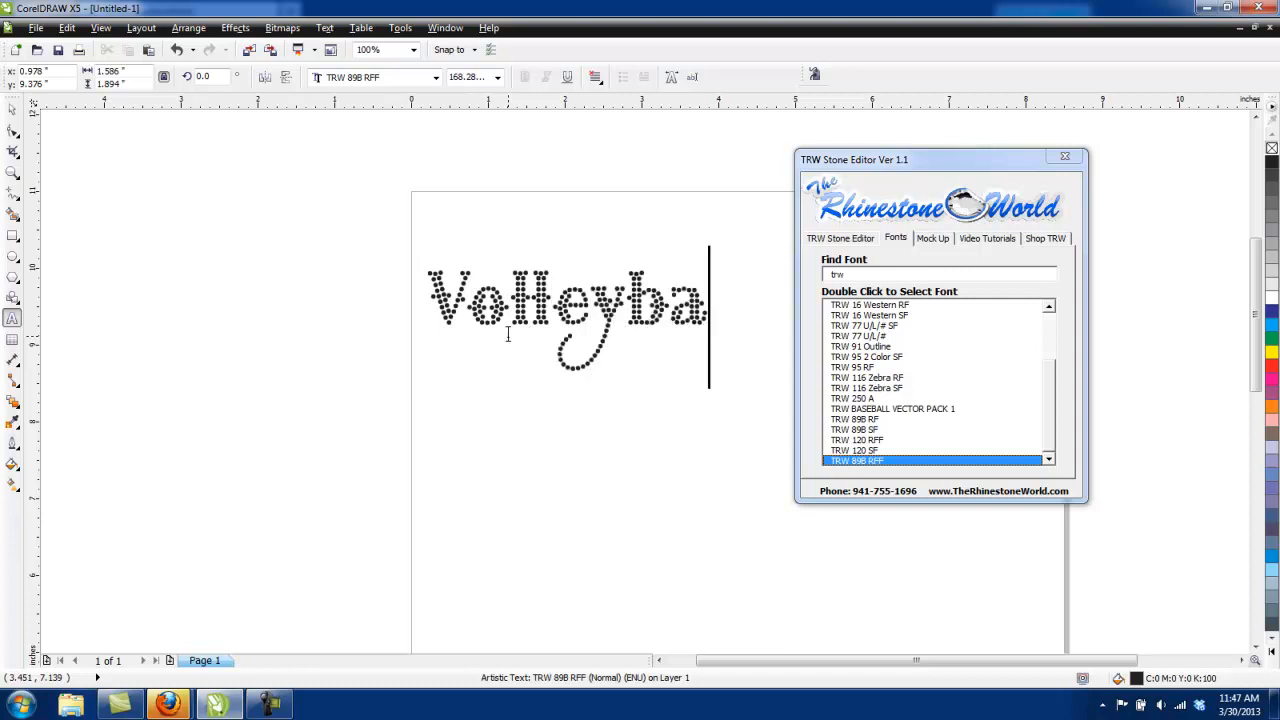
pyautogui.write('ll')
# Shorten "Volleyball" to "Vo" and try r, t, y, i and n in turn as the third letter
pyautogui.press('BackSpace')
pyautogui.press('BackSpace')
pyautogui.press('BackSpace')
pyautogui.press('BackSpace')
pyautogui.press('BackSpace')
pyautogui.press('BackSpace')
pyautogui.press('BackSpace')
pyautogui.press('BackSpace')
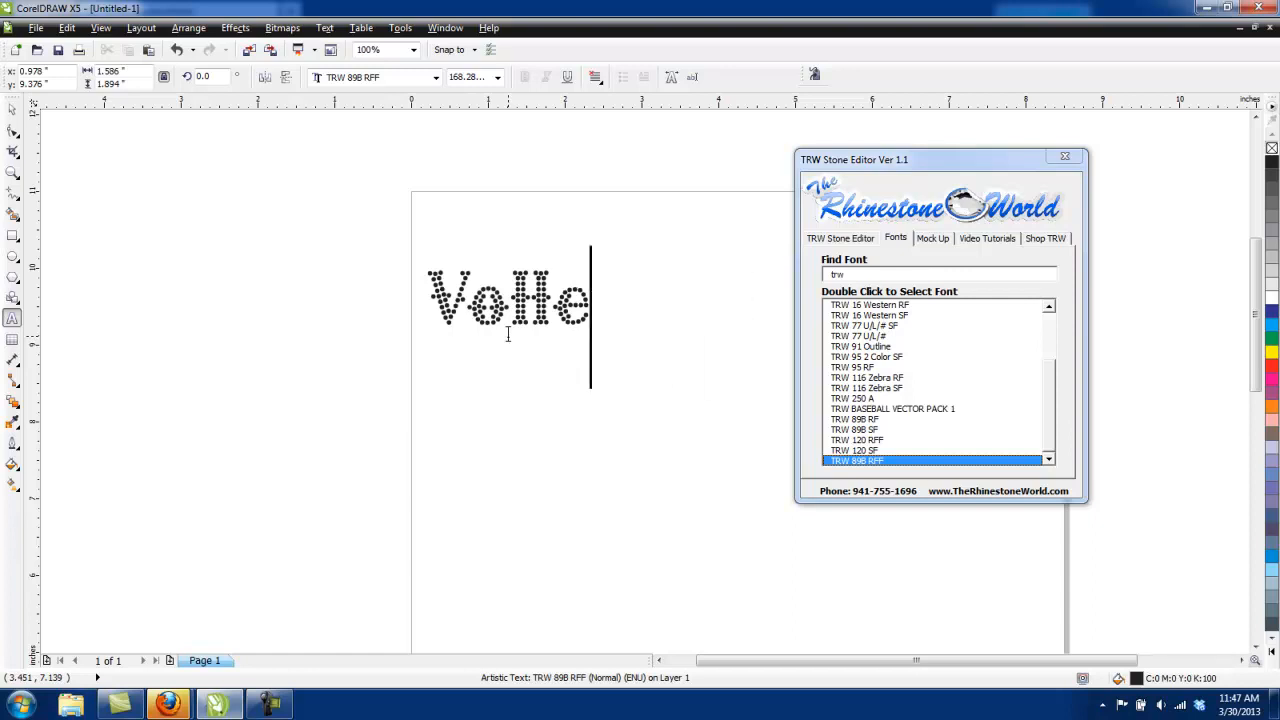
pyautogui.write('r')
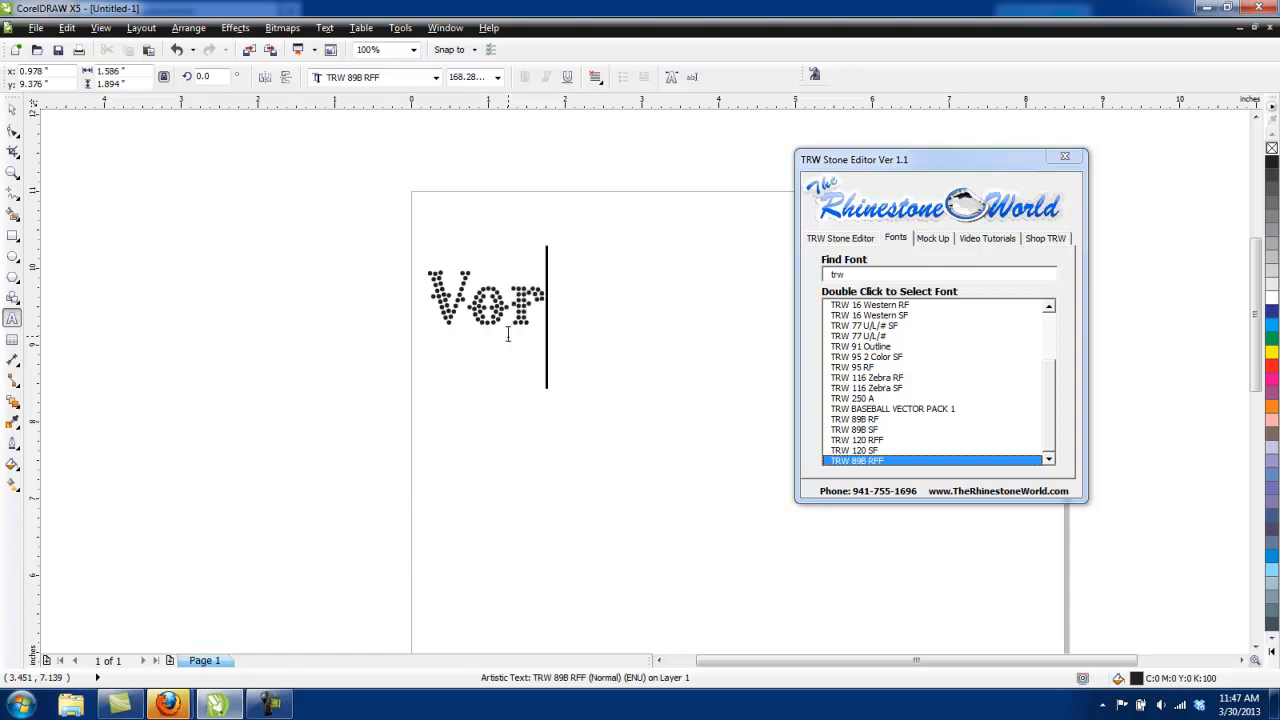
pyautogui.press('BackSpace')
pyautogui.write('t')
pyautogui.press('BackSpace')
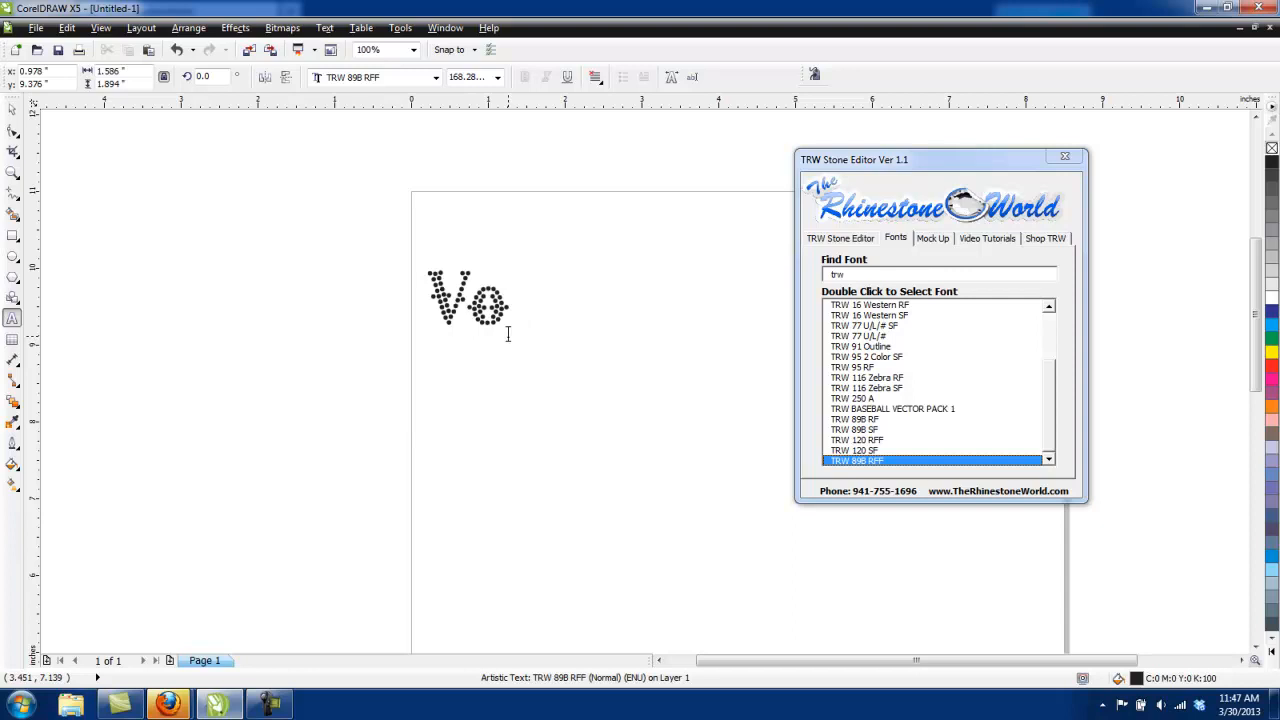
pyautogui.write('y')
pyautogui.press('BackSpace')
pyautogui.write('i')
pyautogui.press('BackSpace')
pyautogui.write('n')
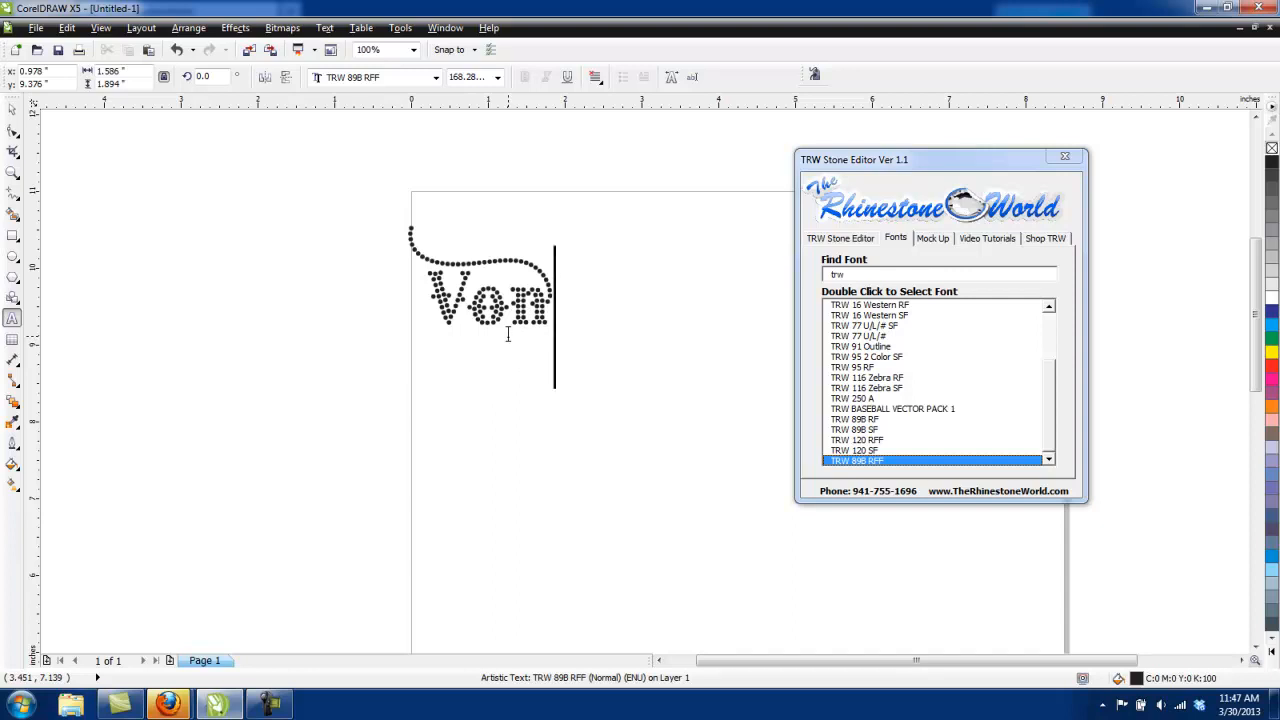
# Replace the trial letters with the word "Bunny" and leave text editing with the text object selected
pyautogui.press('BackSpace')
pyautogui.press('BackSpace')
pyautogui.press('BackSpace')
pyautogui.write('Bunny')
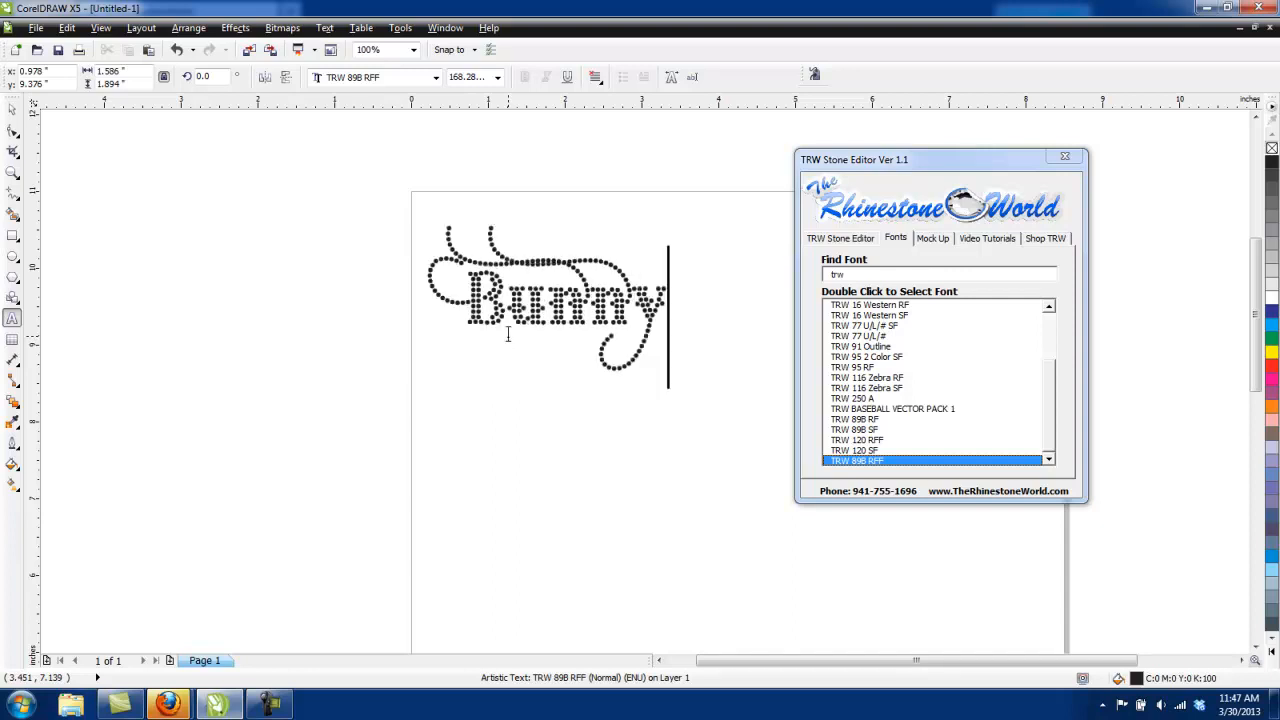
pyautogui.press('Escape')
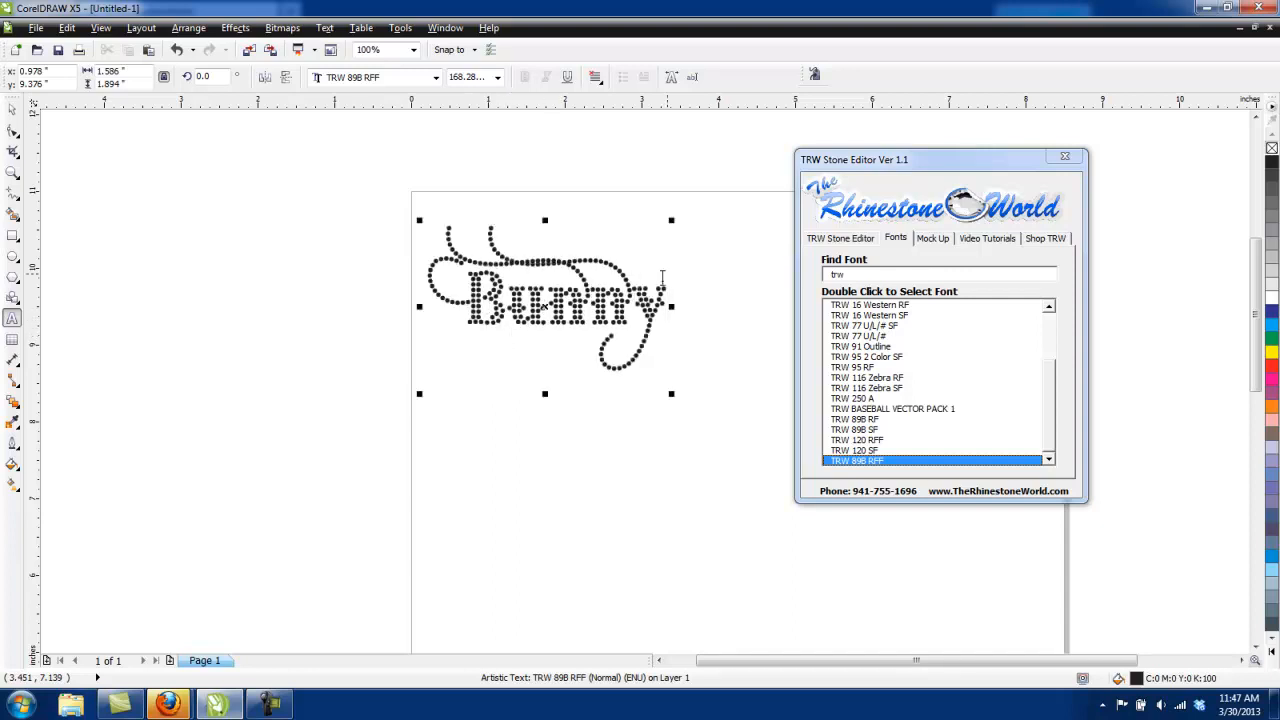
pyautogui.click(13, 113)
# Check the overlapping swashes of "Bunny" and resize the design for the ss10=0.129" stone size
pyautogui.scroll(1, 634, 275)
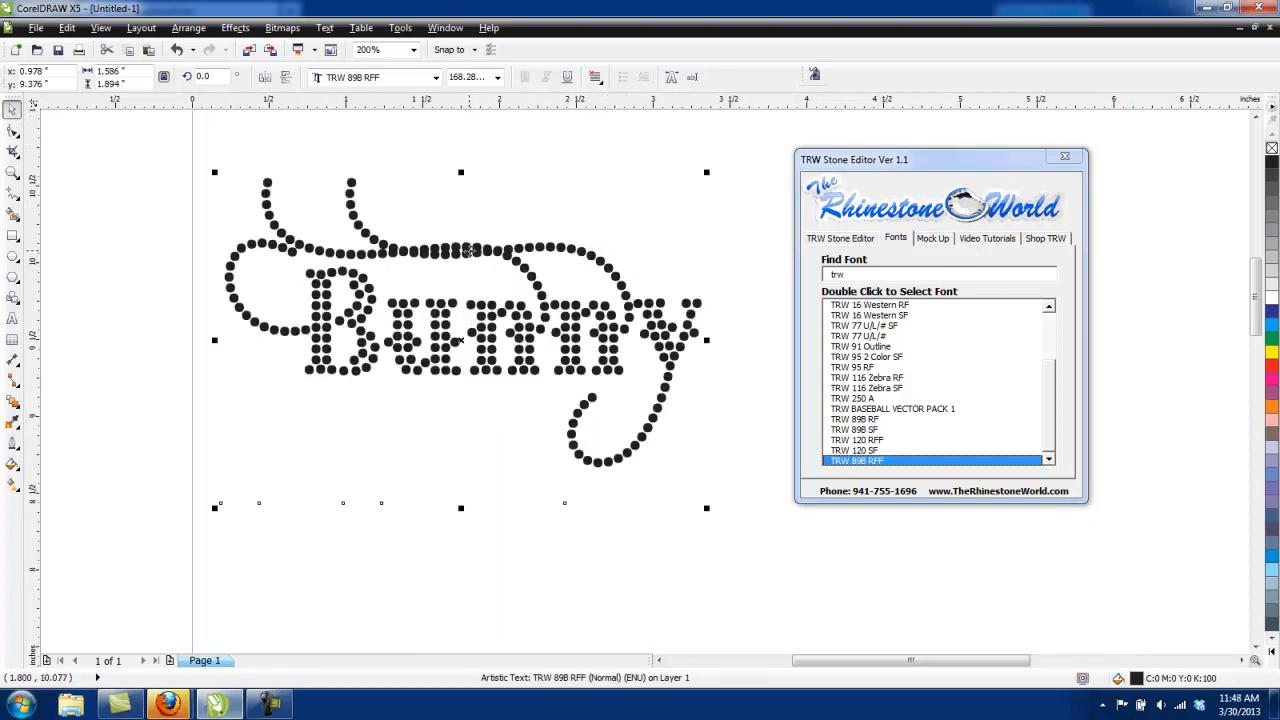
pyautogui.scroll(-1, 468, 250)
pyautogui.click(840, 238)
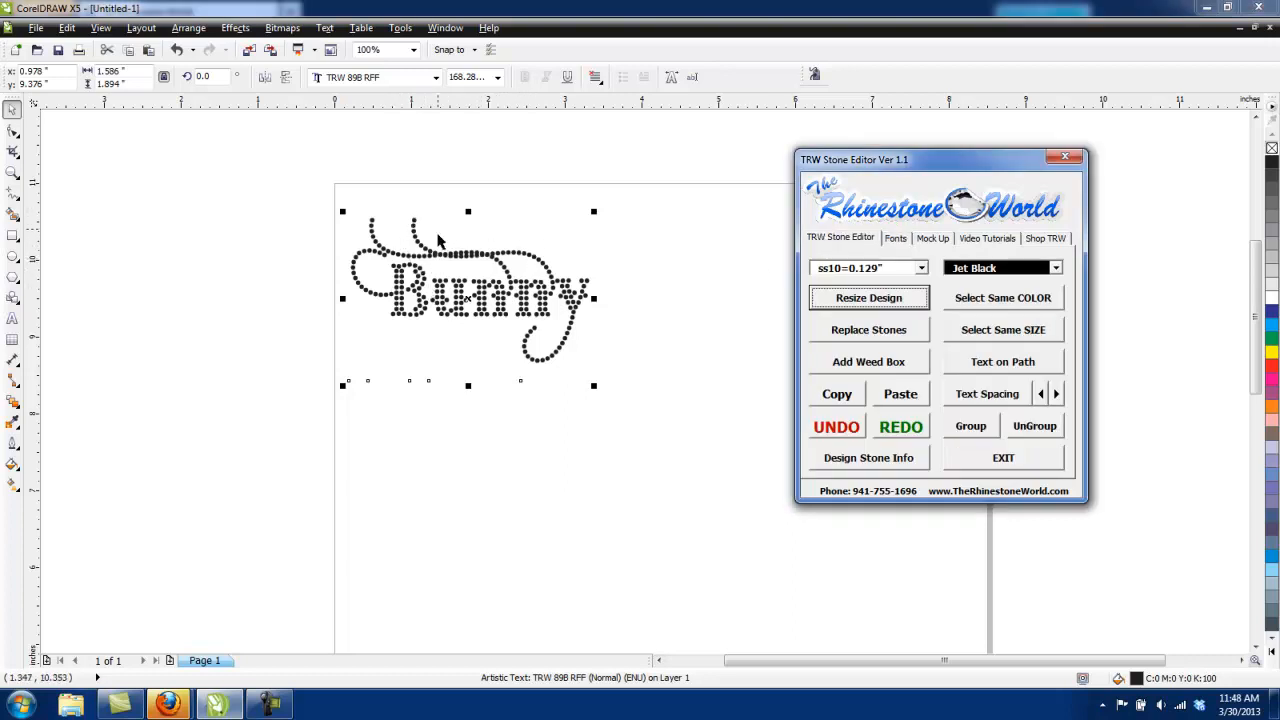
pyautogui.click(845, 299)
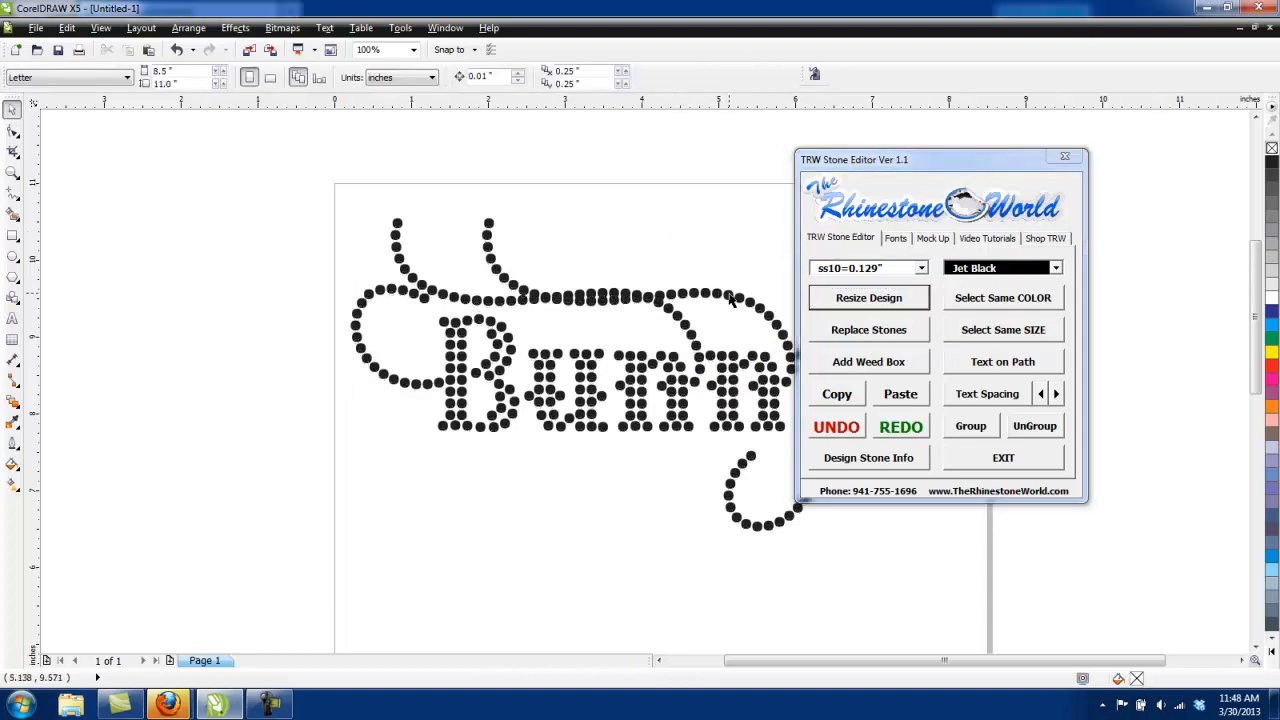
# Replace all stones of the resized "Bunny" design with ss10=0.129" Jet Black stones and inspect them up close
pyautogui.scroll(-2, 689, 295)
pyautogui.scroll(4, 718, 296)
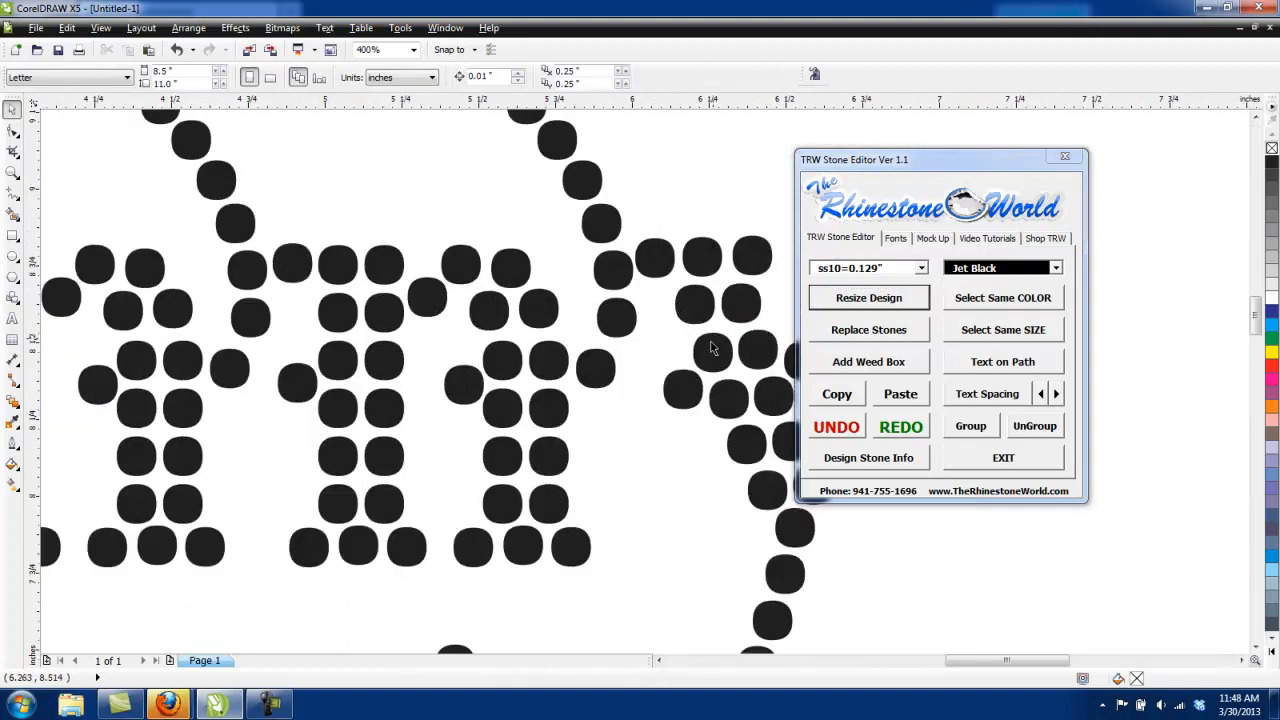
pyautogui.scroll(-3, 620, 320)
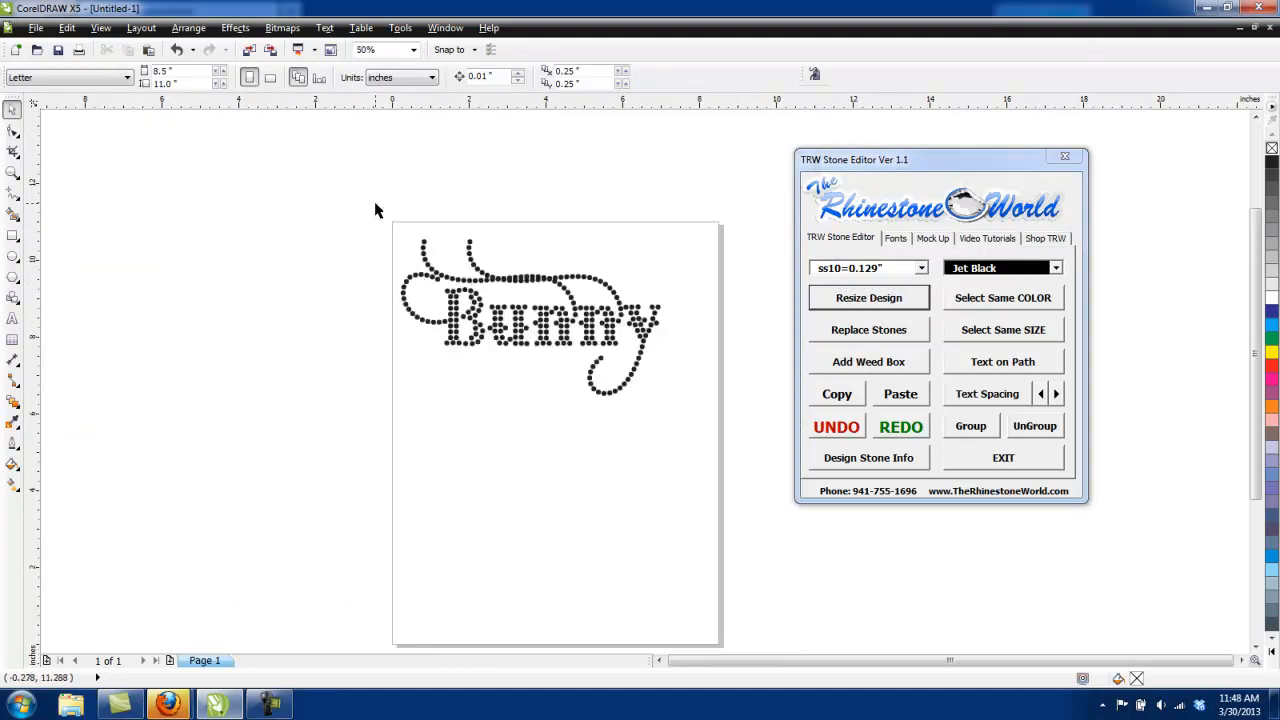
pyautogui.moveTo(371, 204); pyautogui.dragTo(705, 428)
pyautogui.click(845, 331)
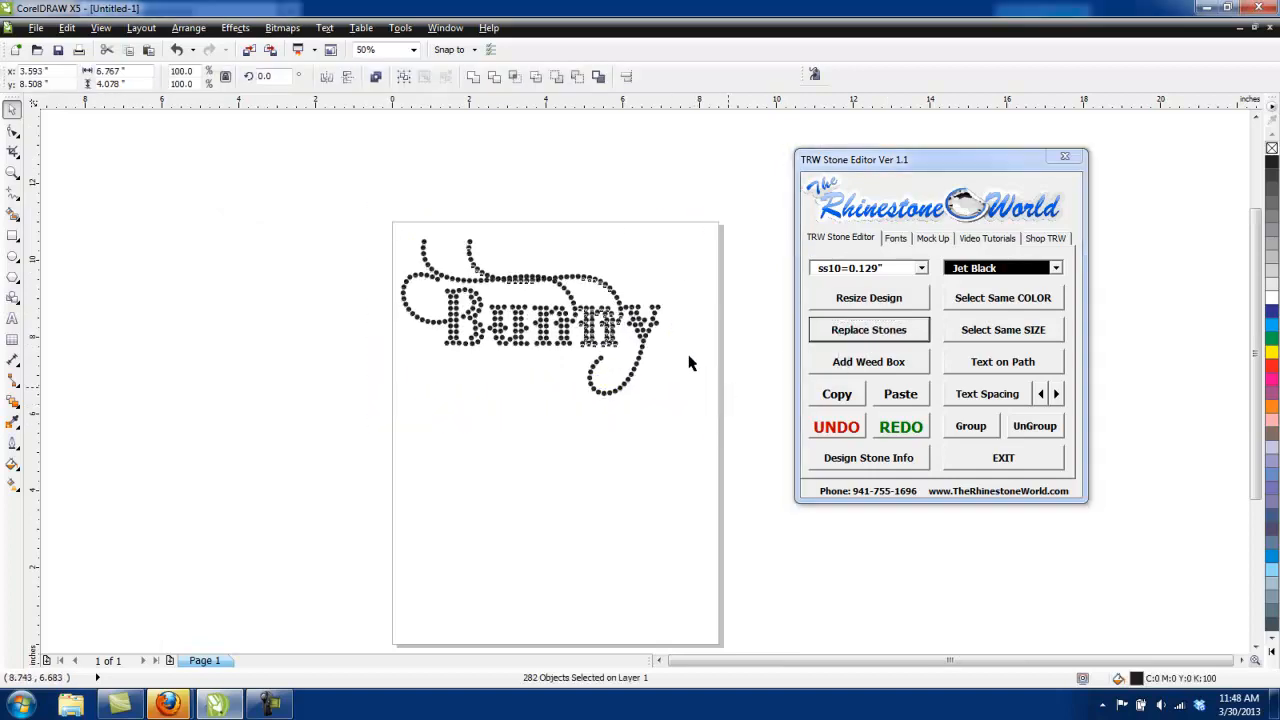
pyautogui.scroll(4, 616, 354)
pyautogui.scroll(-4, 616, 354)
pyautogui.scroll(3, 420, 268)
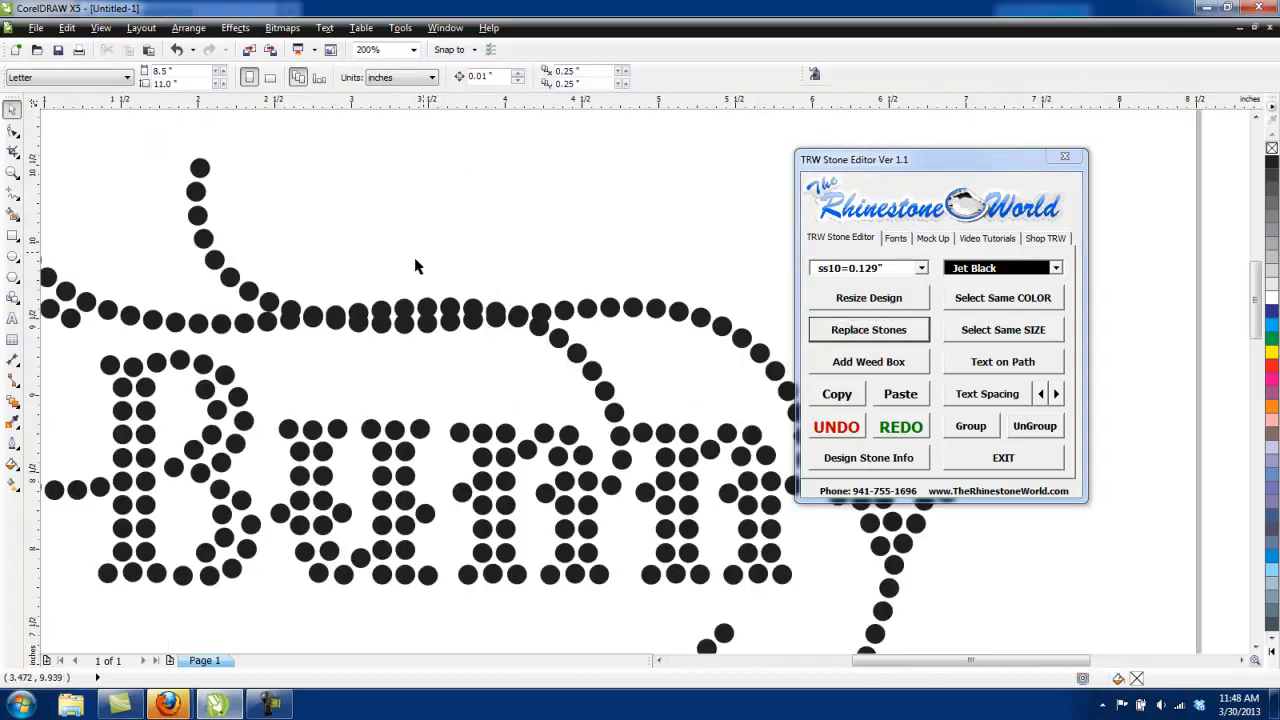
# Delete the duplicate overlapping stones along the swash above "Bunny" so that a single row of stones remains
pyautogui.scroll(-1, 345, 280)
pyautogui.scroll(1, 505, 324)
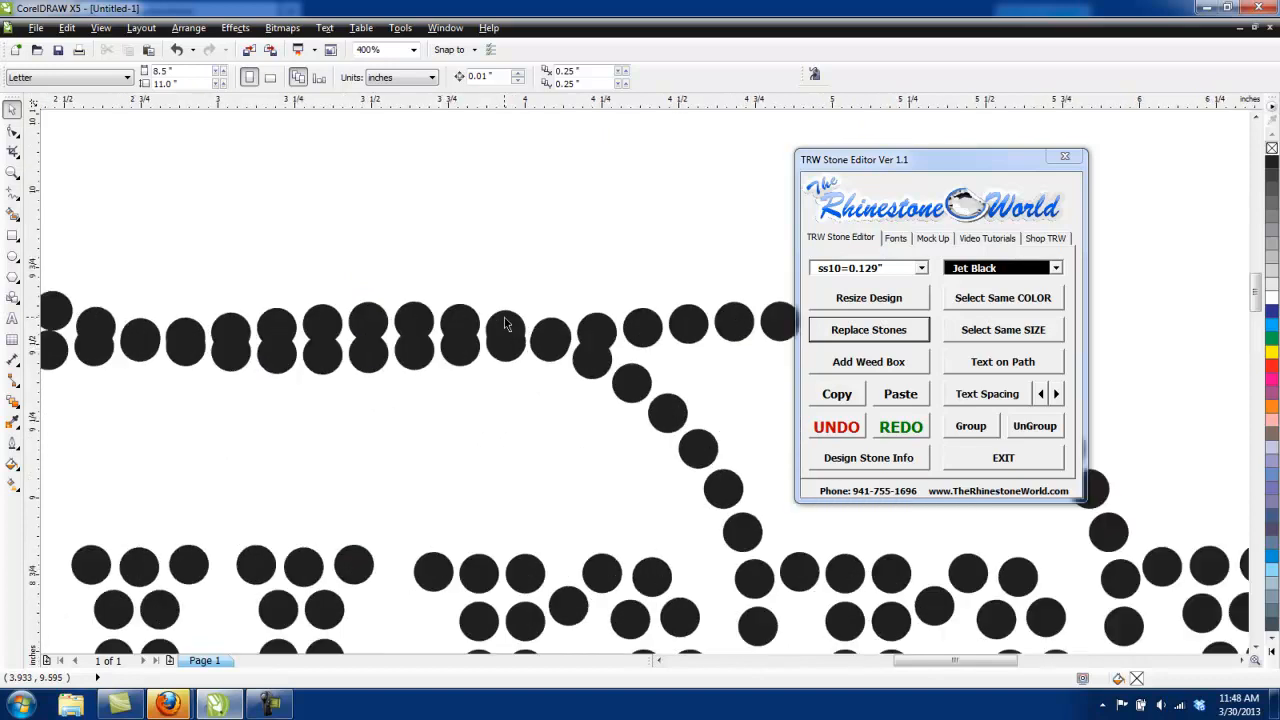
pyautogui.click(550, 345)
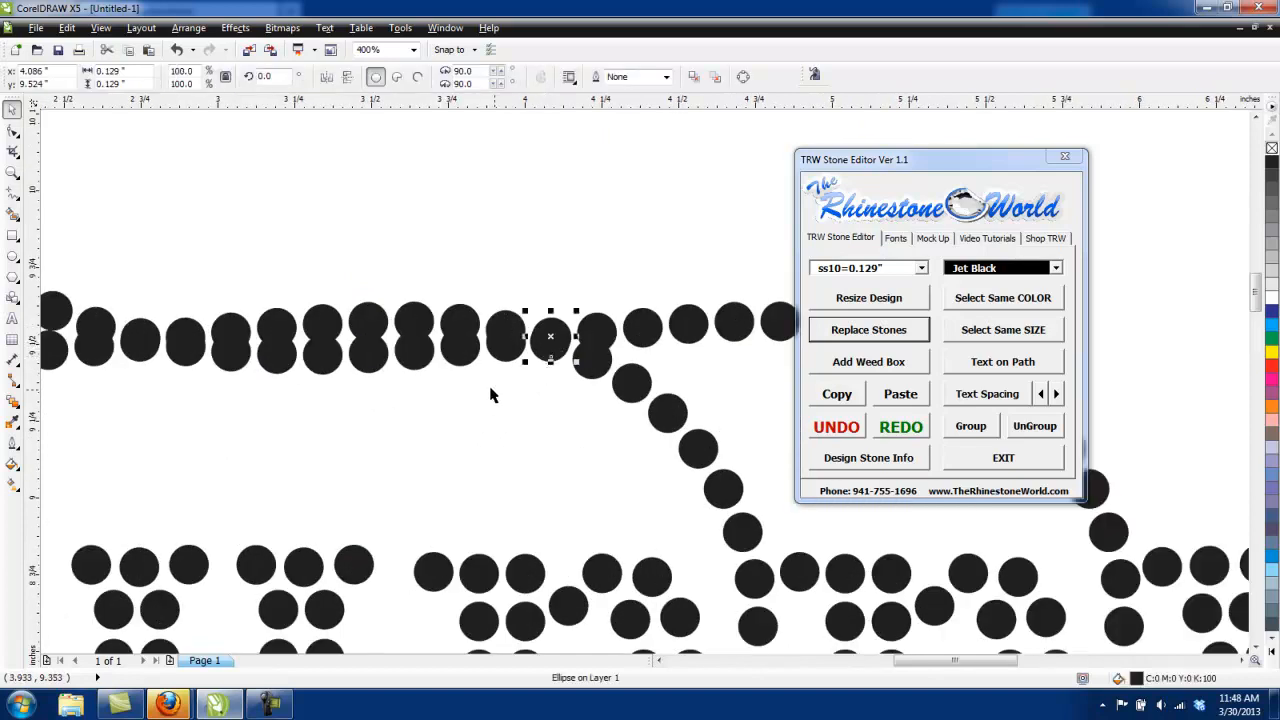
pyautogui.press('Delete')
pyautogui.click(505, 354)
pyautogui.press('Delete')
pyautogui.click(460, 358)
pyautogui.press('Delete')
pyautogui.click(414, 360)
pyautogui.press('Delete')
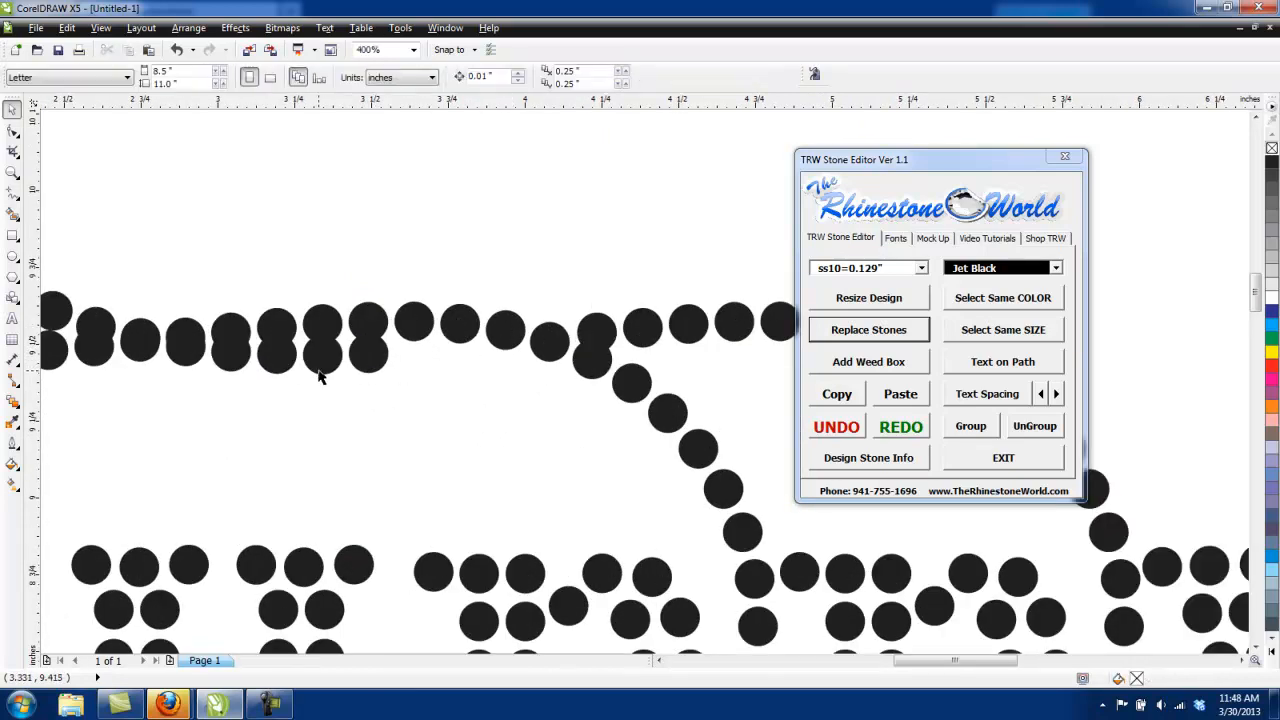
pyautogui.click(320, 368)
pyautogui.press('Delete')
pyautogui.click(368, 356)
pyautogui.press('Delete')
pyautogui.click(278, 358)
pyautogui.press('Delete')
pyautogui.click(230, 352)
pyautogui.press('Delete')
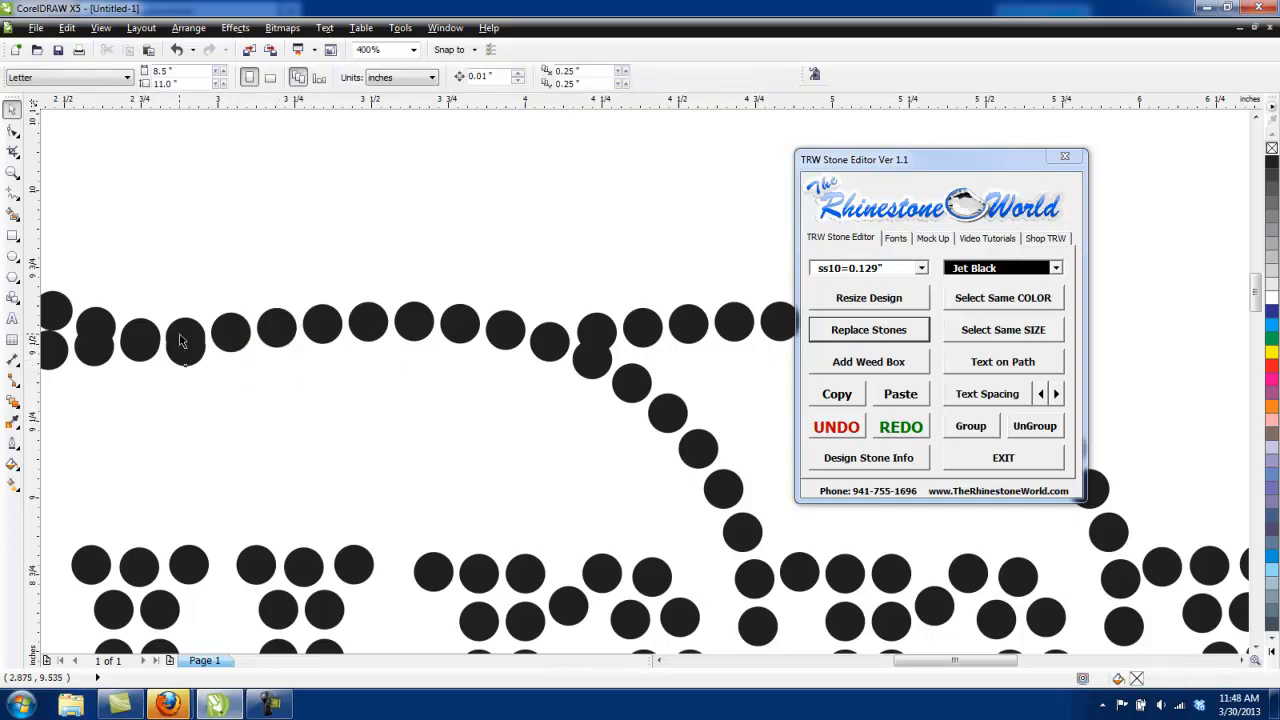
pyautogui.click(182, 341)
pyautogui.press('Delete')
pyautogui.click(140, 338)
pyautogui.press('Delete')
pyautogui.click(103, 328)
pyautogui.press('Delete')
# Delete the overlapping stone at the swash fork above the n's and shift the next two stones toward the fork to even the spacing
pyautogui.scroll(-1, 176, 381)
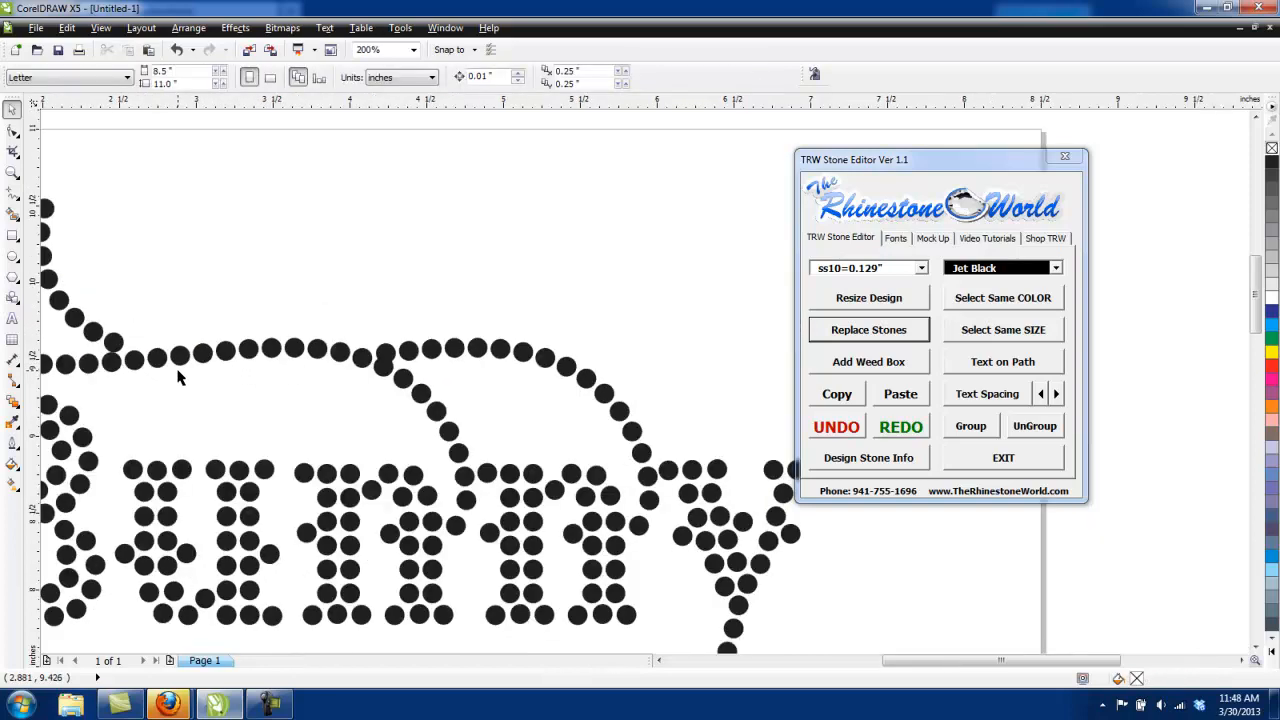
pyautogui.scroll(-1, 178, 377)
pyautogui.scroll(3, 150, 360)
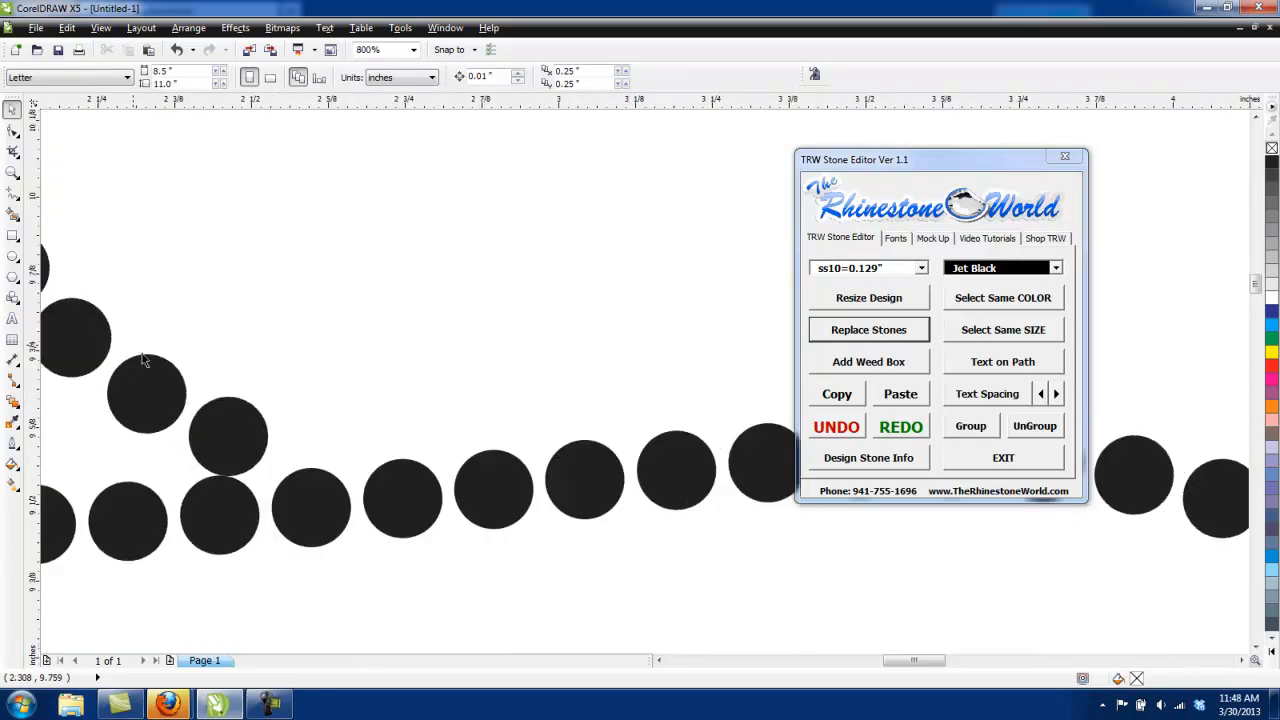
pyautogui.click(258, 452)
pyautogui.scroll(-2, 305, 448)
pyautogui.scroll(2, 574, 470)
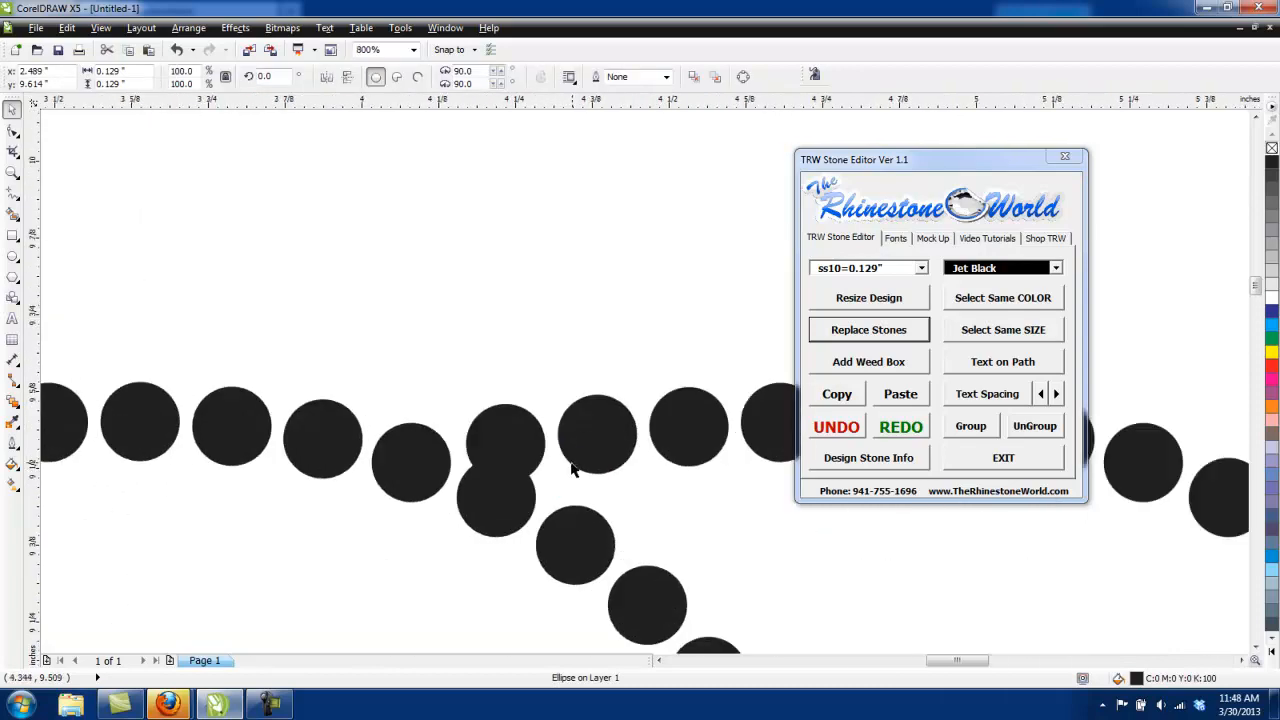
pyautogui.click(527, 444)
pyautogui.press('Delete')
pyautogui.moveTo(607, 448); pyautogui.dragTo(595, 465)
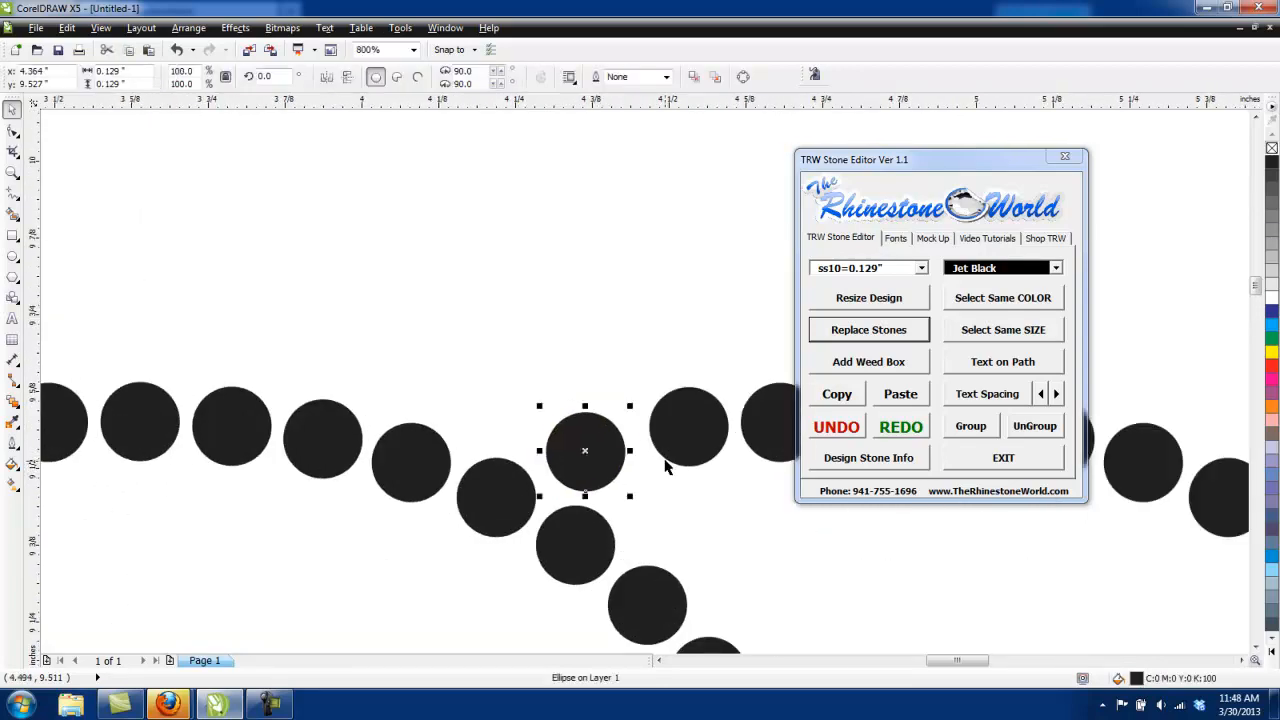
pyautogui.moveTo(676, 444); pyautogui.dragTo(668, 450)
# Review the cleaned-up "Bunny" design as a whole and select all of its stones
pyautogui.scroll(-6, 685, 550)
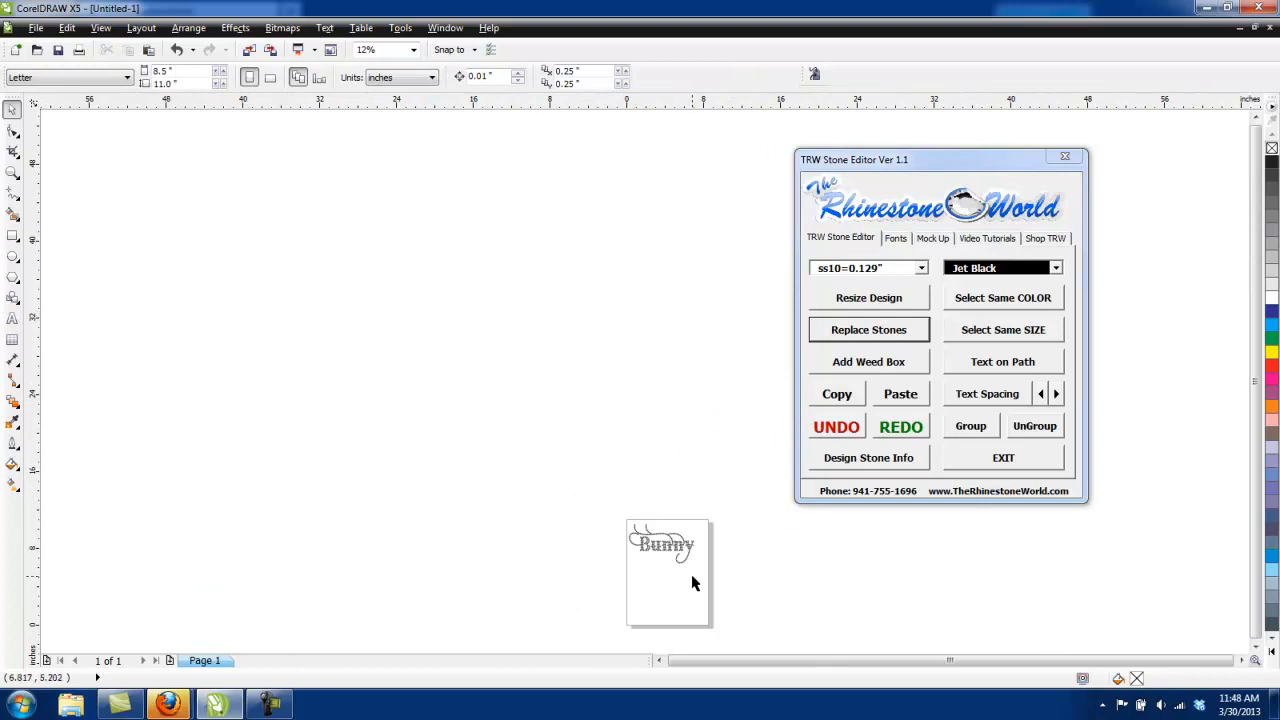
pyautogui.scroll(2, 692, 580)
pyautogui.scroll(1, 622, 455)
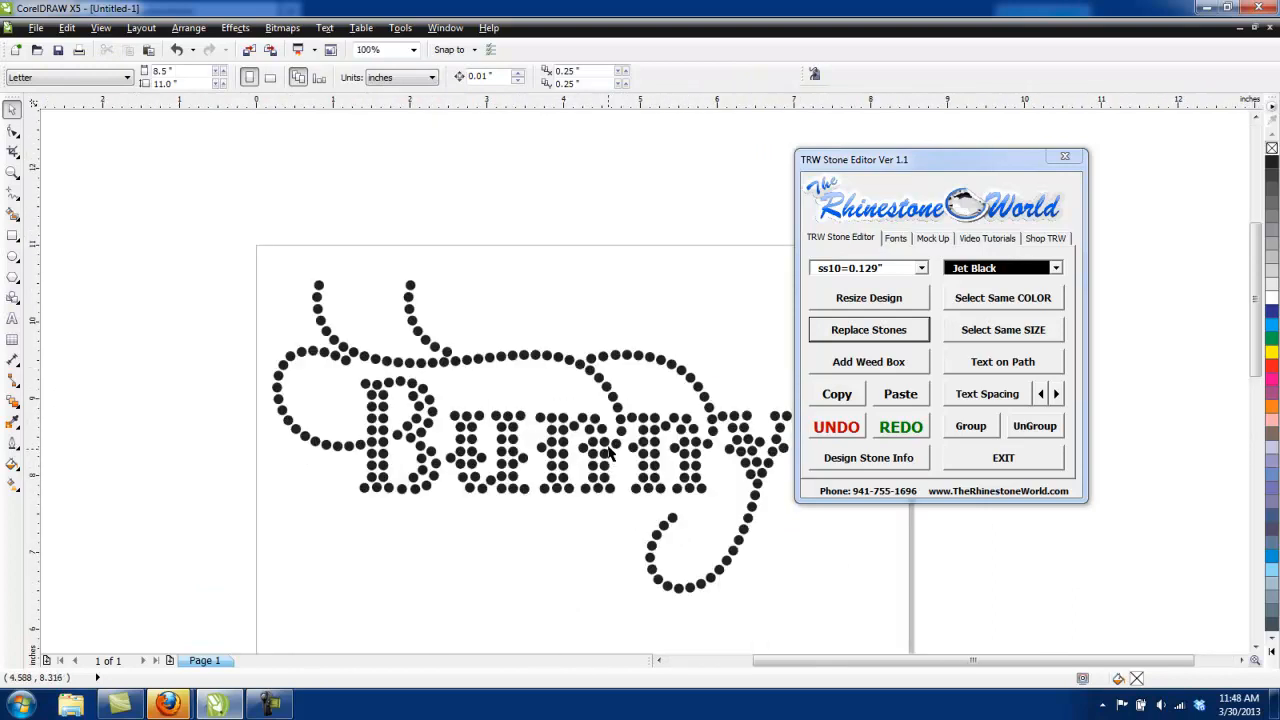
pyautogui.scroll(-1, 540, 420)
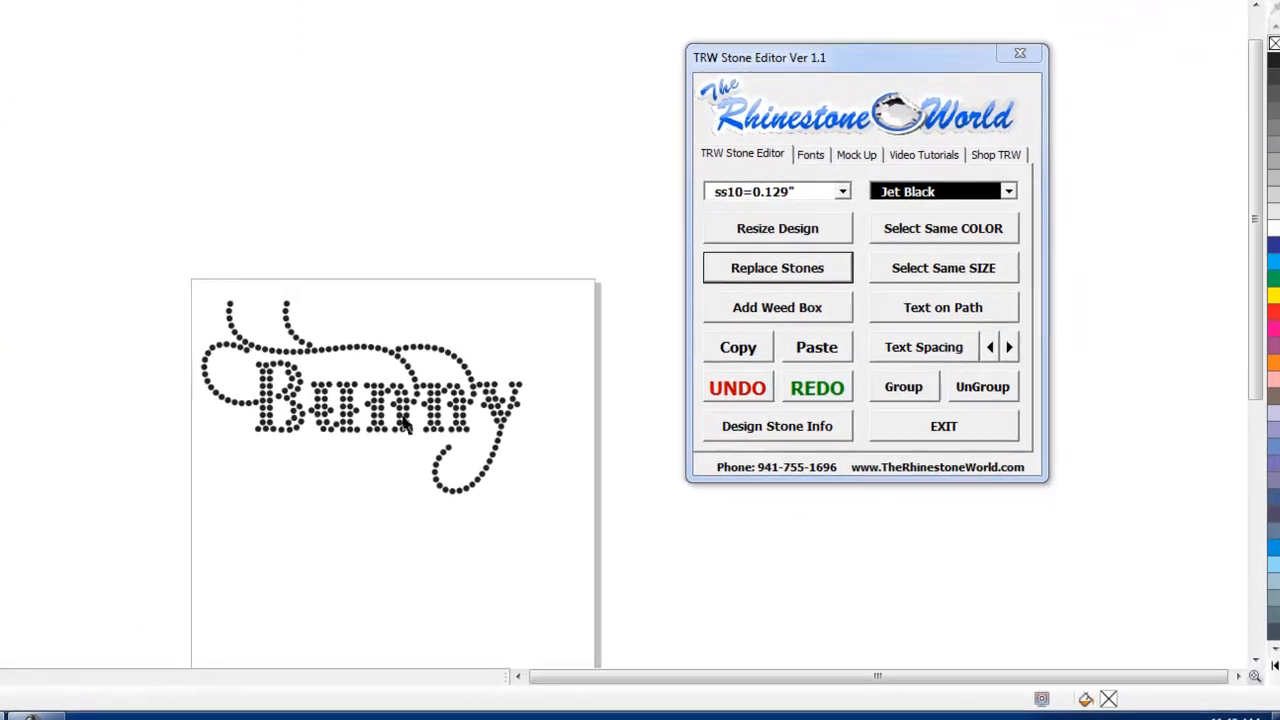
pyautogui.moveTo(312, 374); pyautogui.dragTo(60, 552)
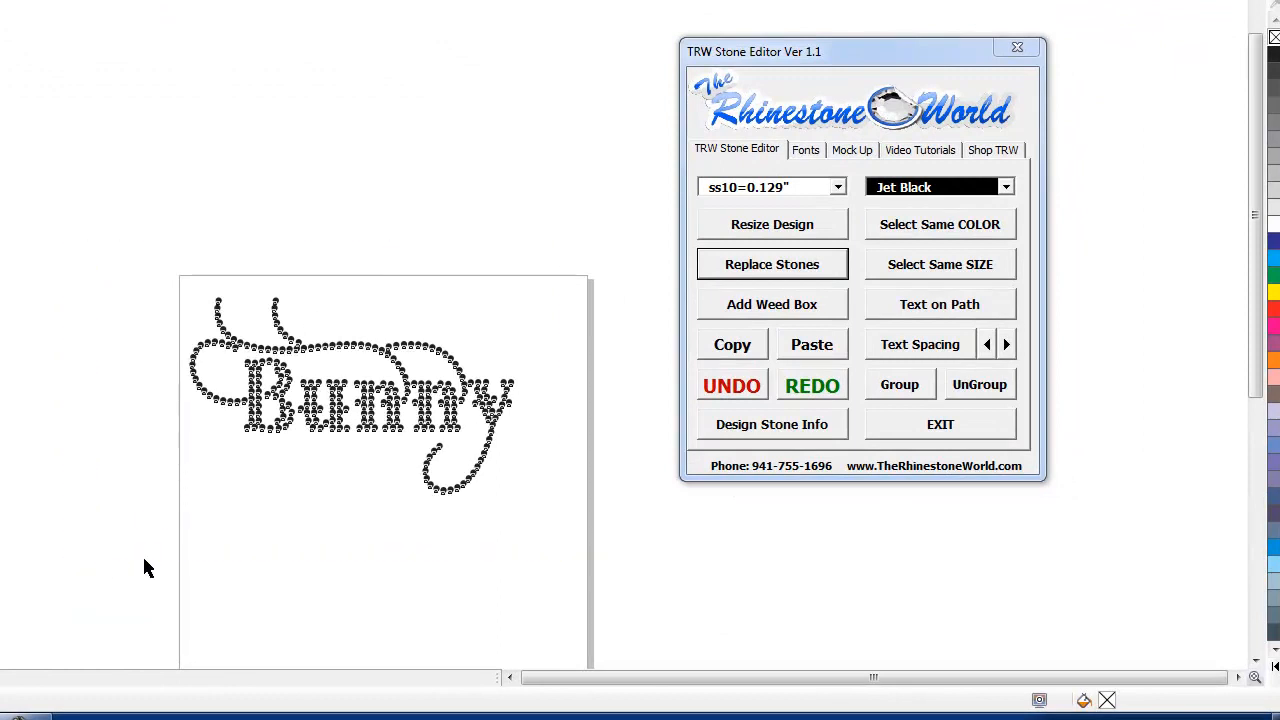